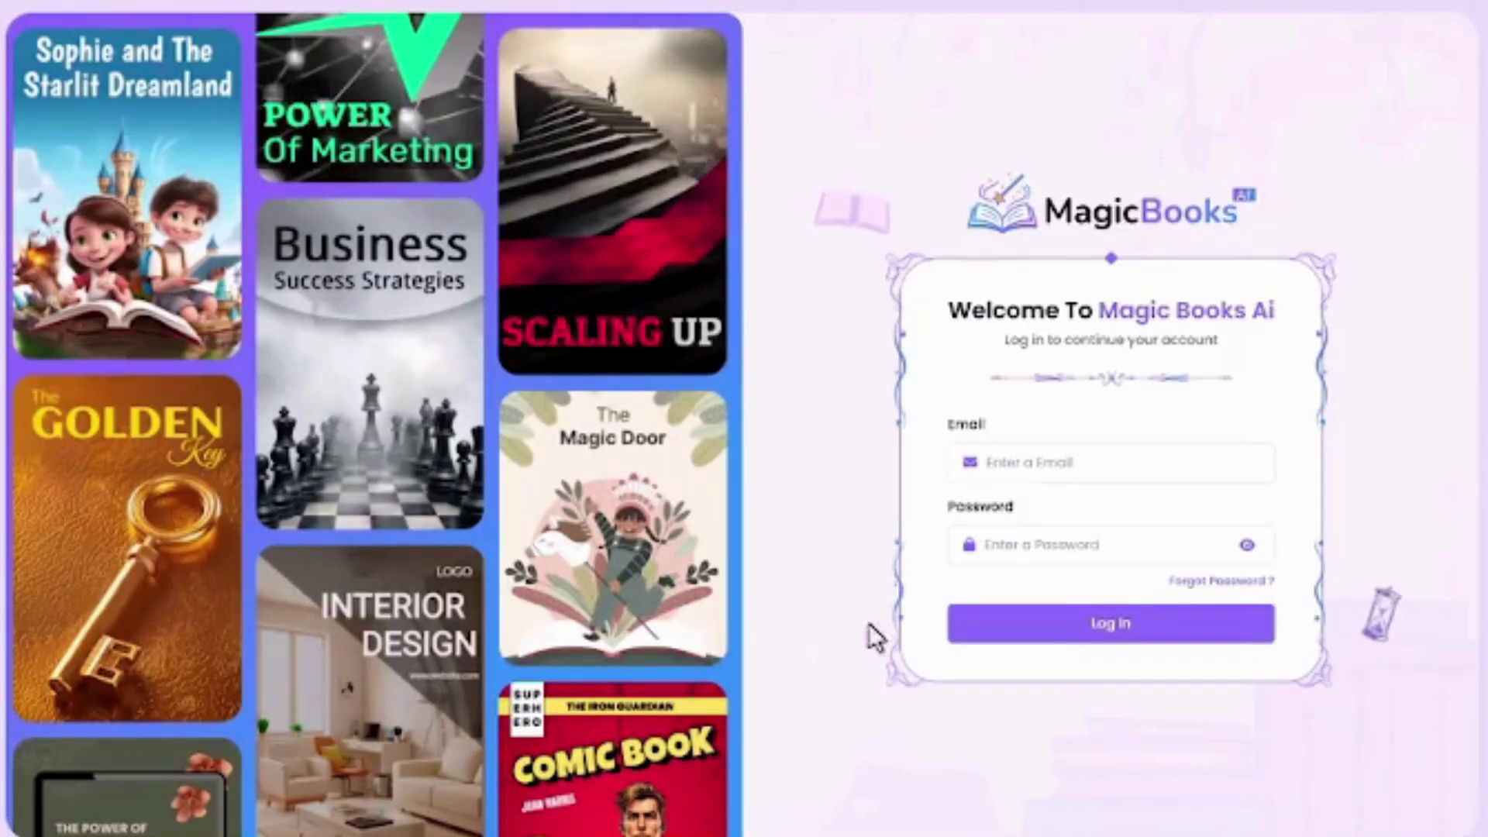
# Step: Log in to MagicBooks AI with the account e-mail and password
pyautogui.click(1083, 473)
pyautogui.hotkey('ctrl', 'v')
pyautogui.click(1094, 551)
pyautogui.hotkey('ctrl', 'v')
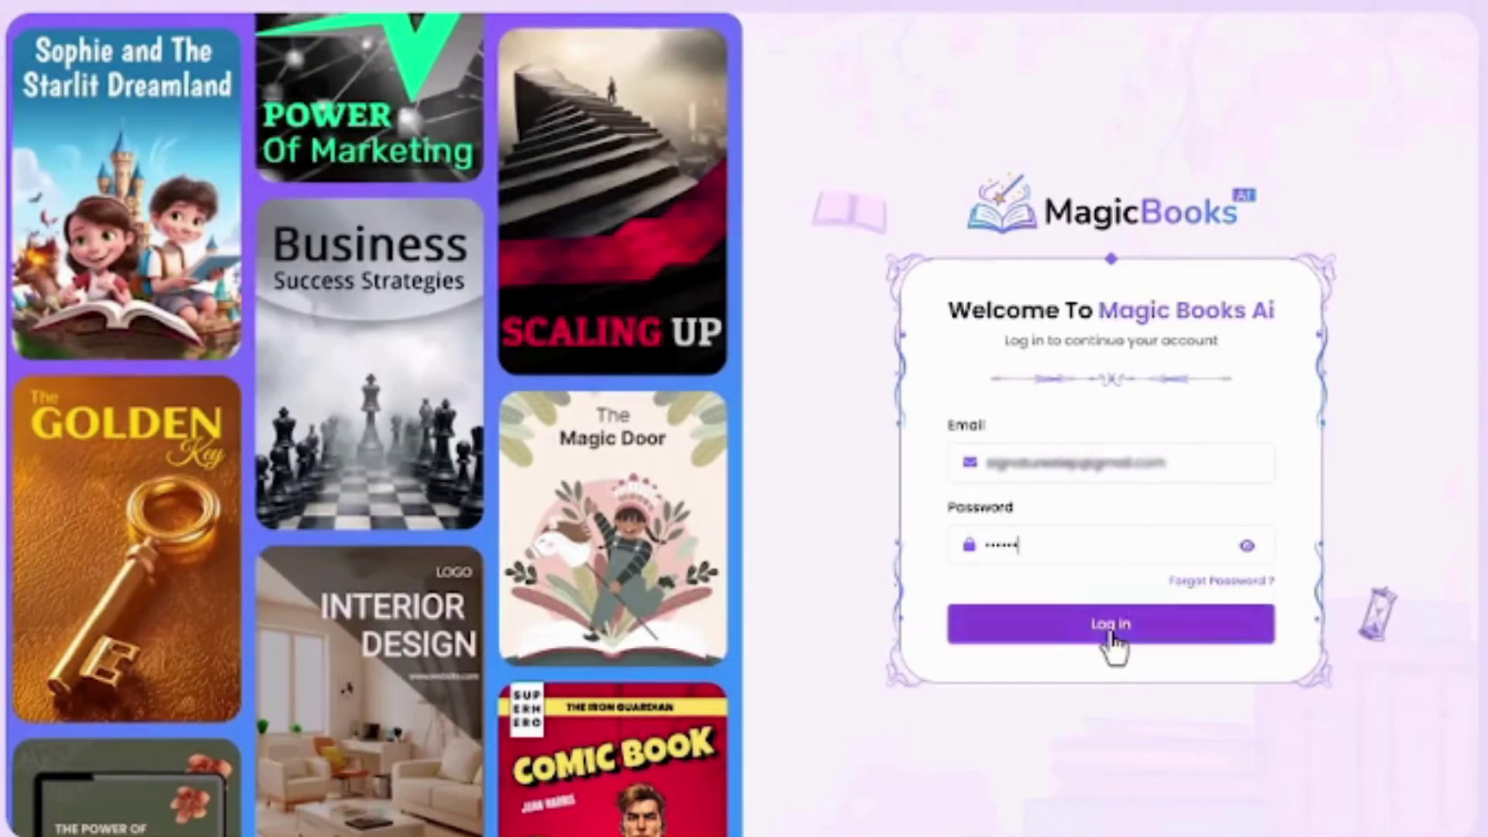
pyautogui.click(1110, 627)
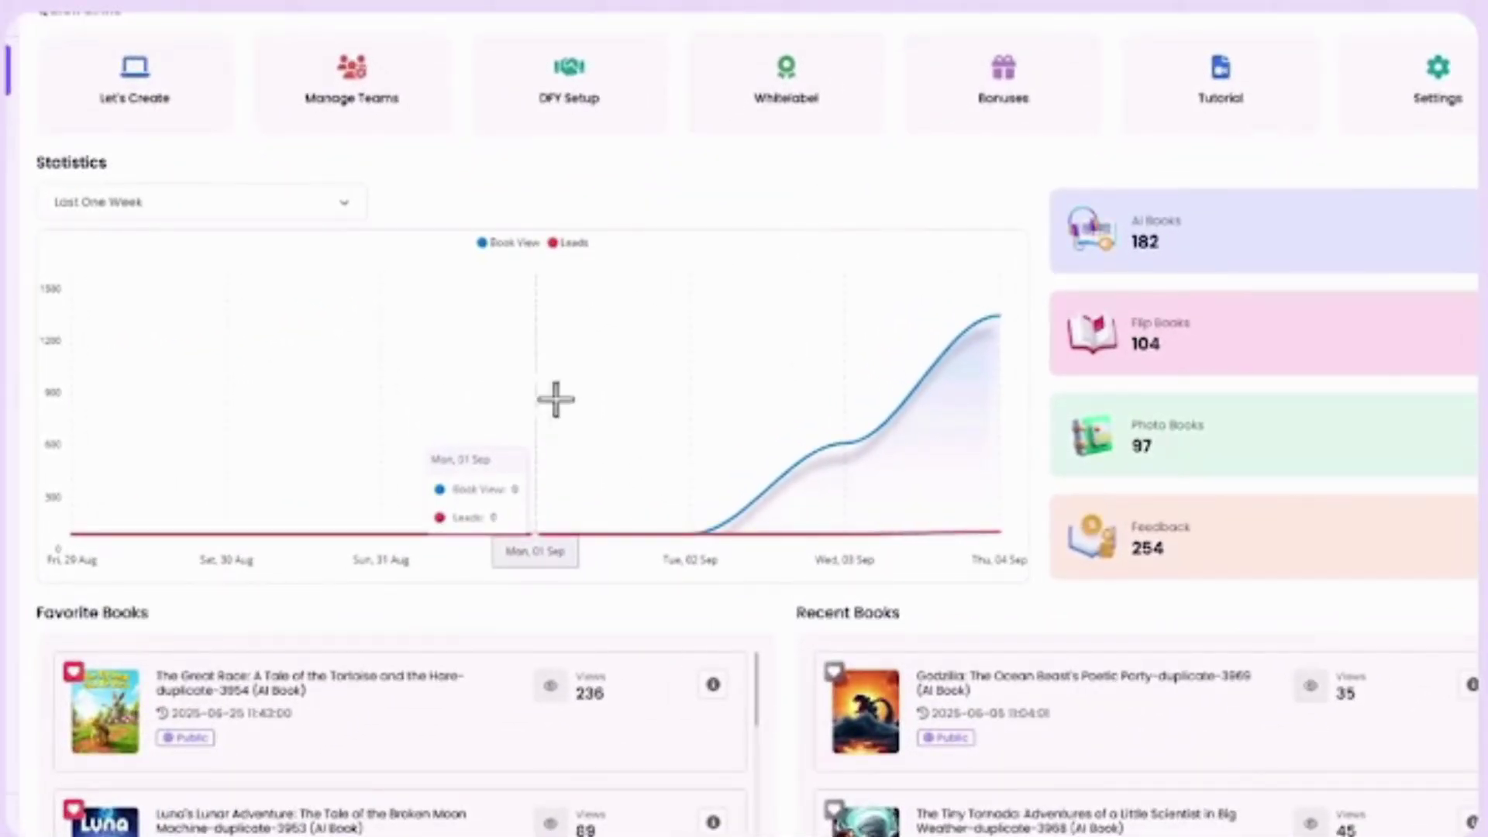
# Step: Review the dashboard statistics and scroll through the Favorite and Recent Books lists
pyautogui.click(305, 225)
pyautogui.click(307, 223)
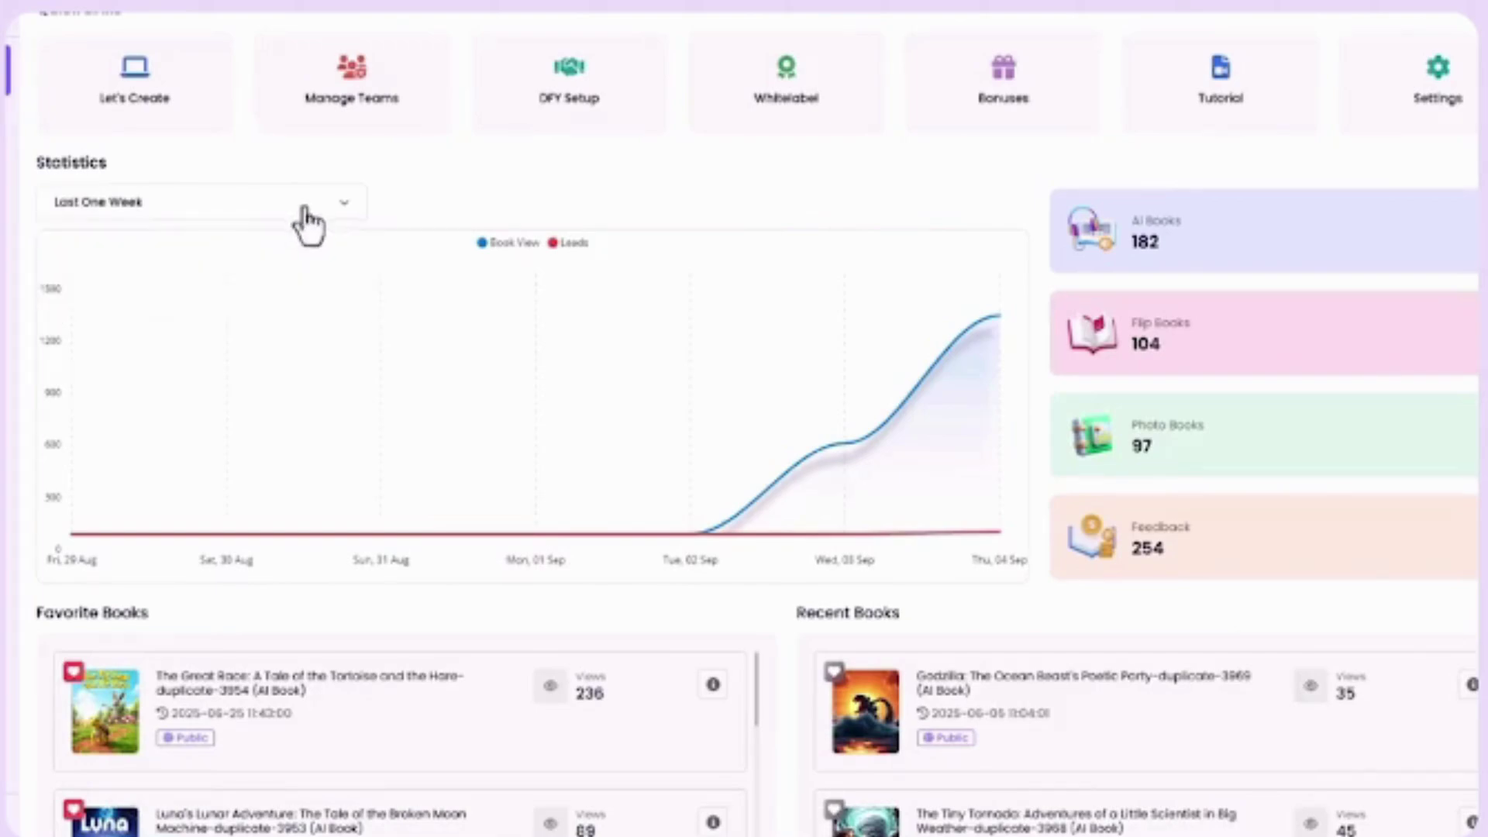
pyautogui.click(1141, 268)
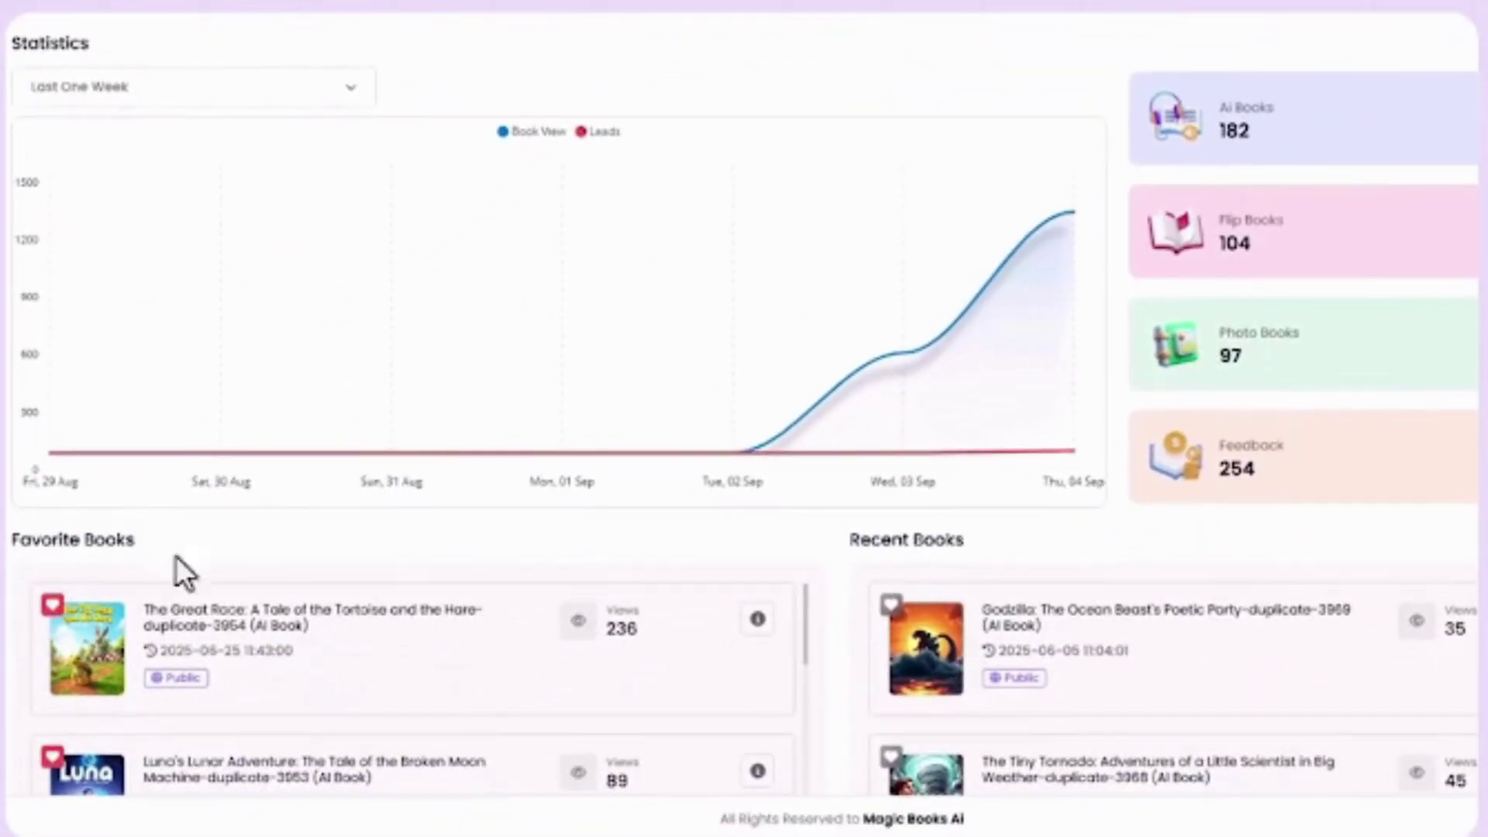
pyautogui.scroll(-8, 353, 636)
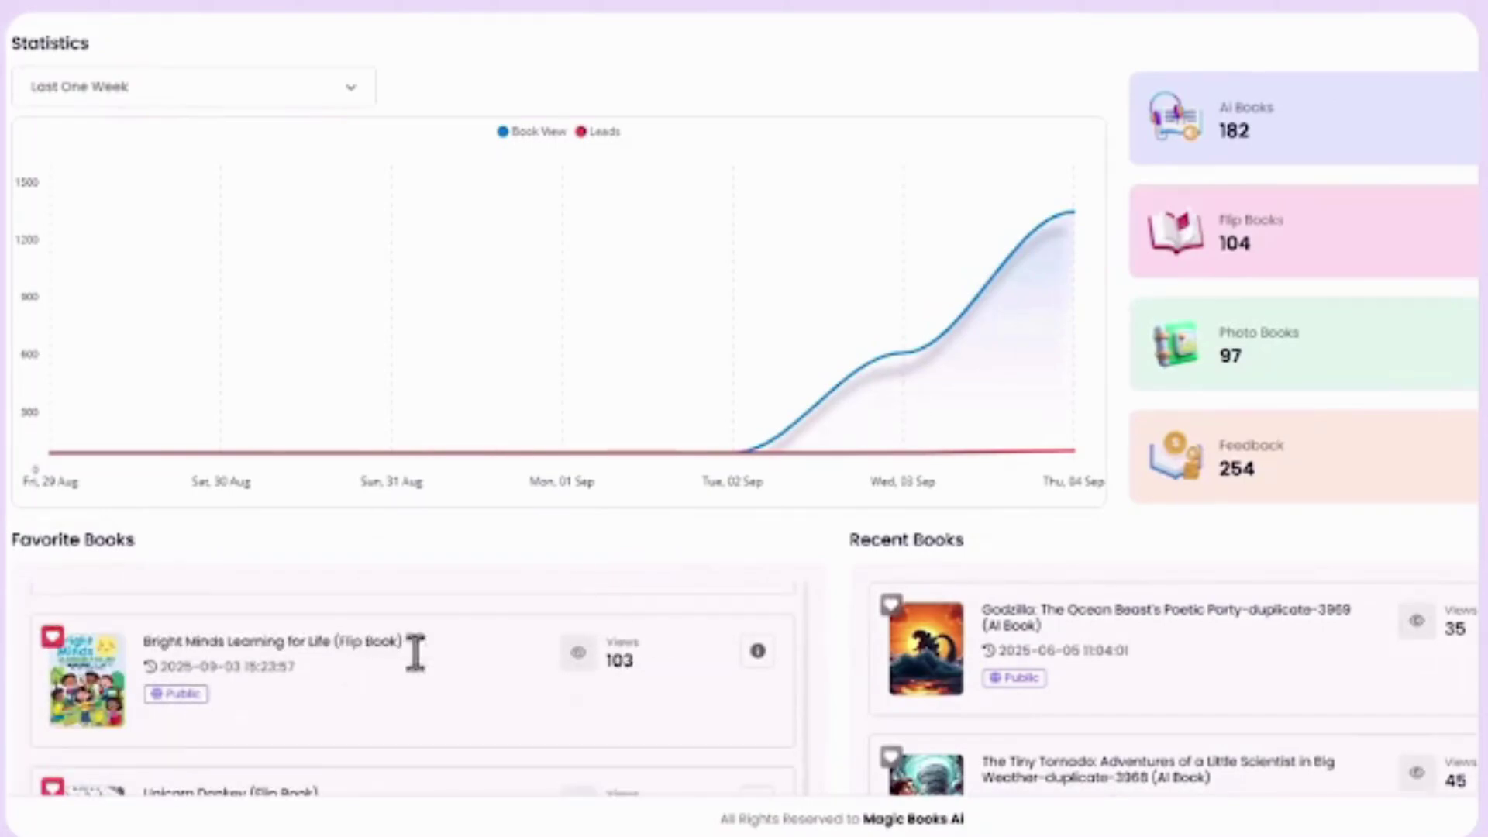
pyautogui.scroll(-5, 1102, 651)
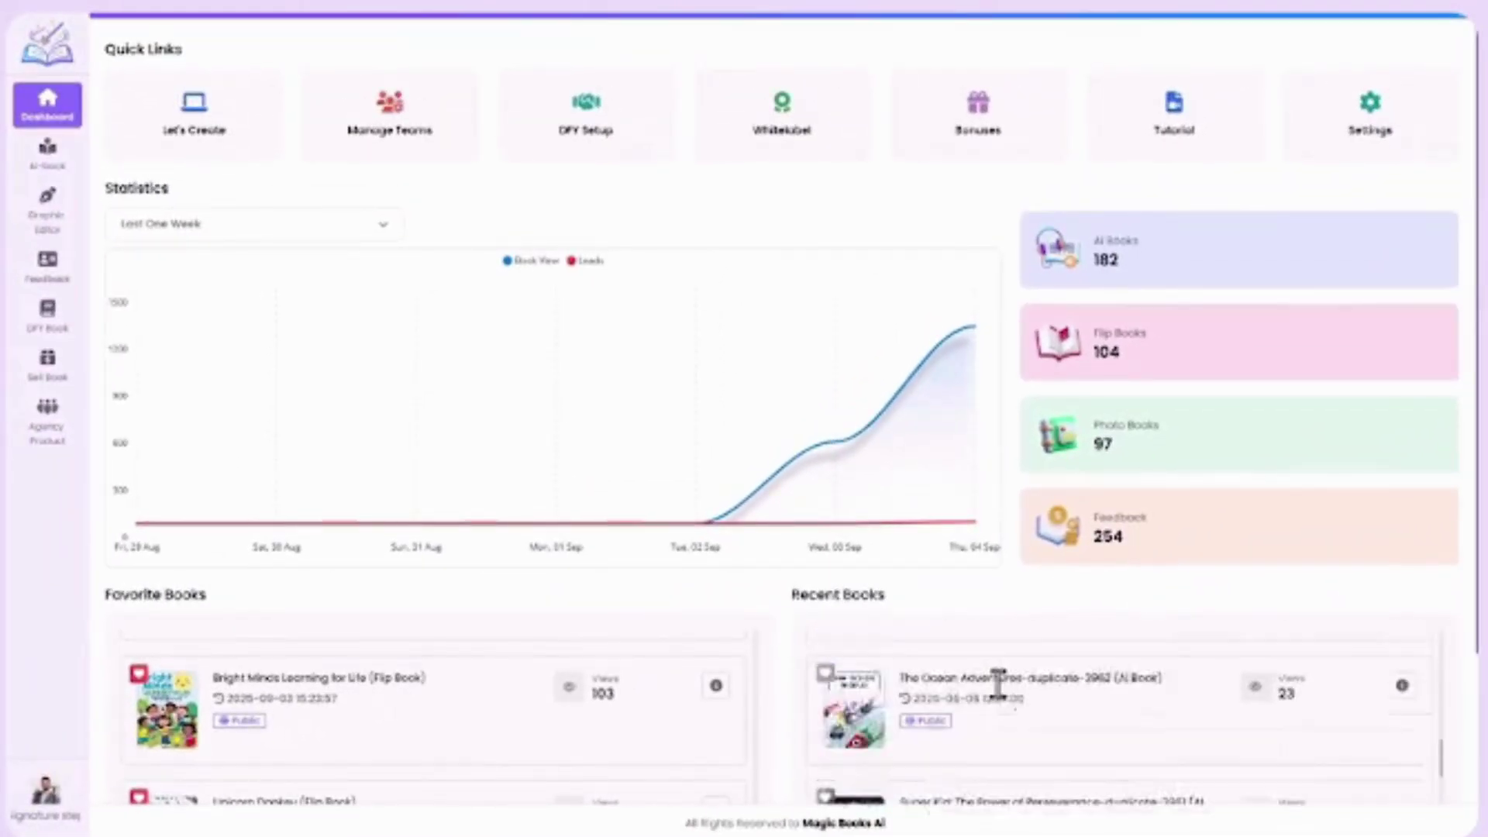
pyautogui.scroll(-5, 997, 676)
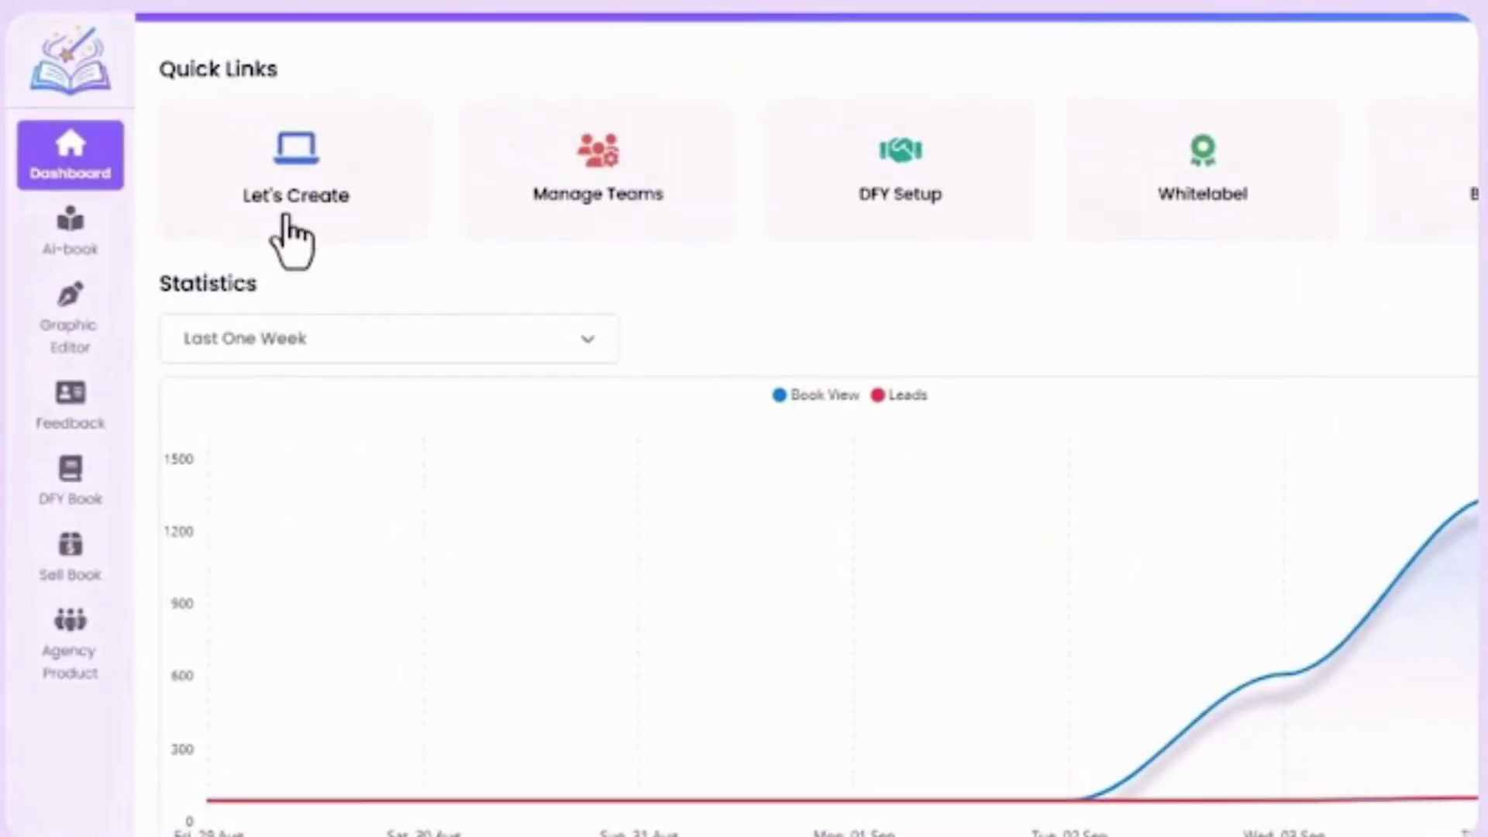
# Step: Create a new Ai Book and browse the Select a Category template grid
pyautogui.click(286, 220)
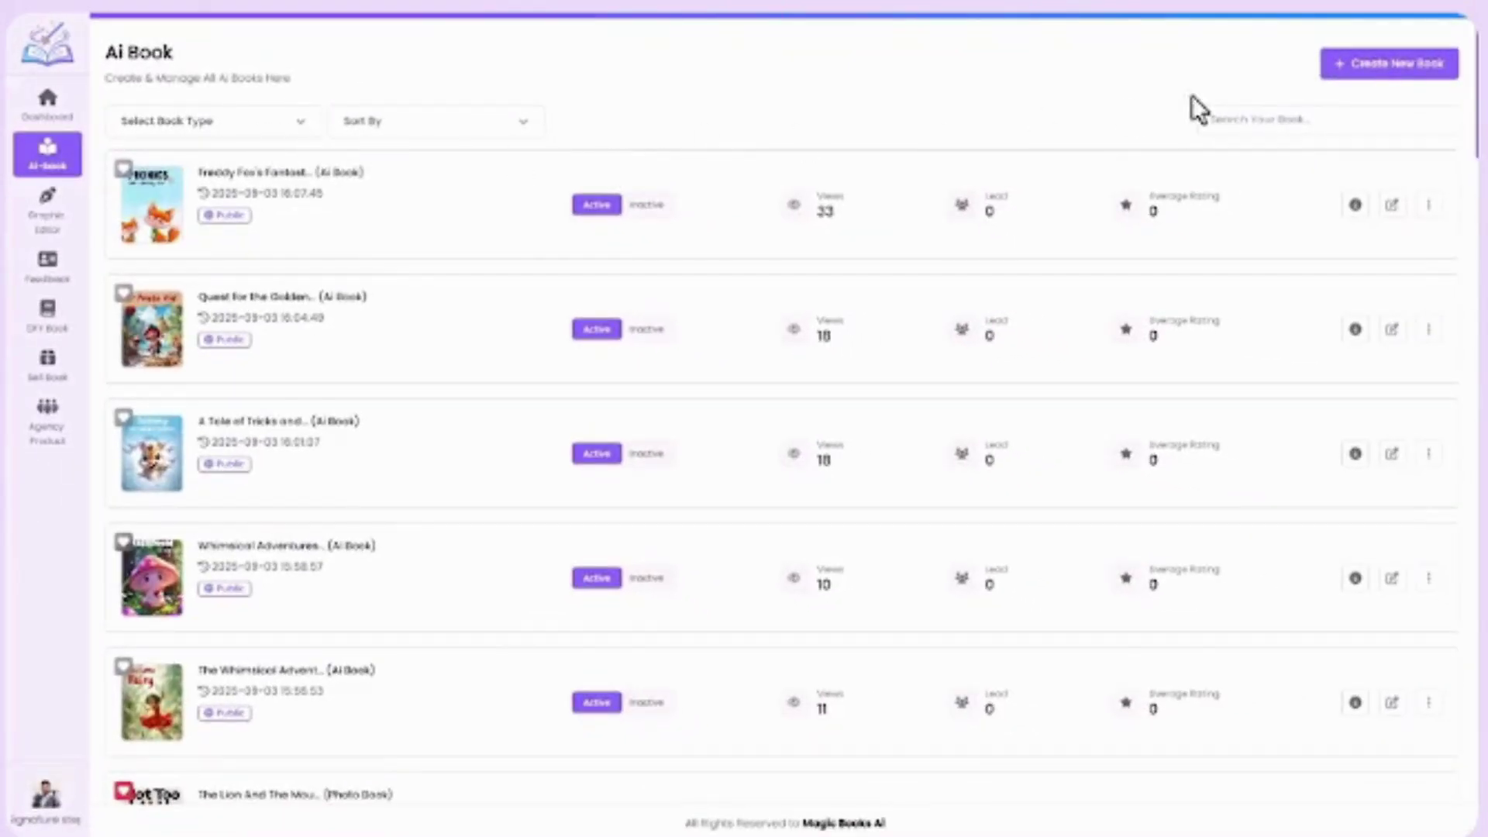
pyautogui.click(1372, 74)
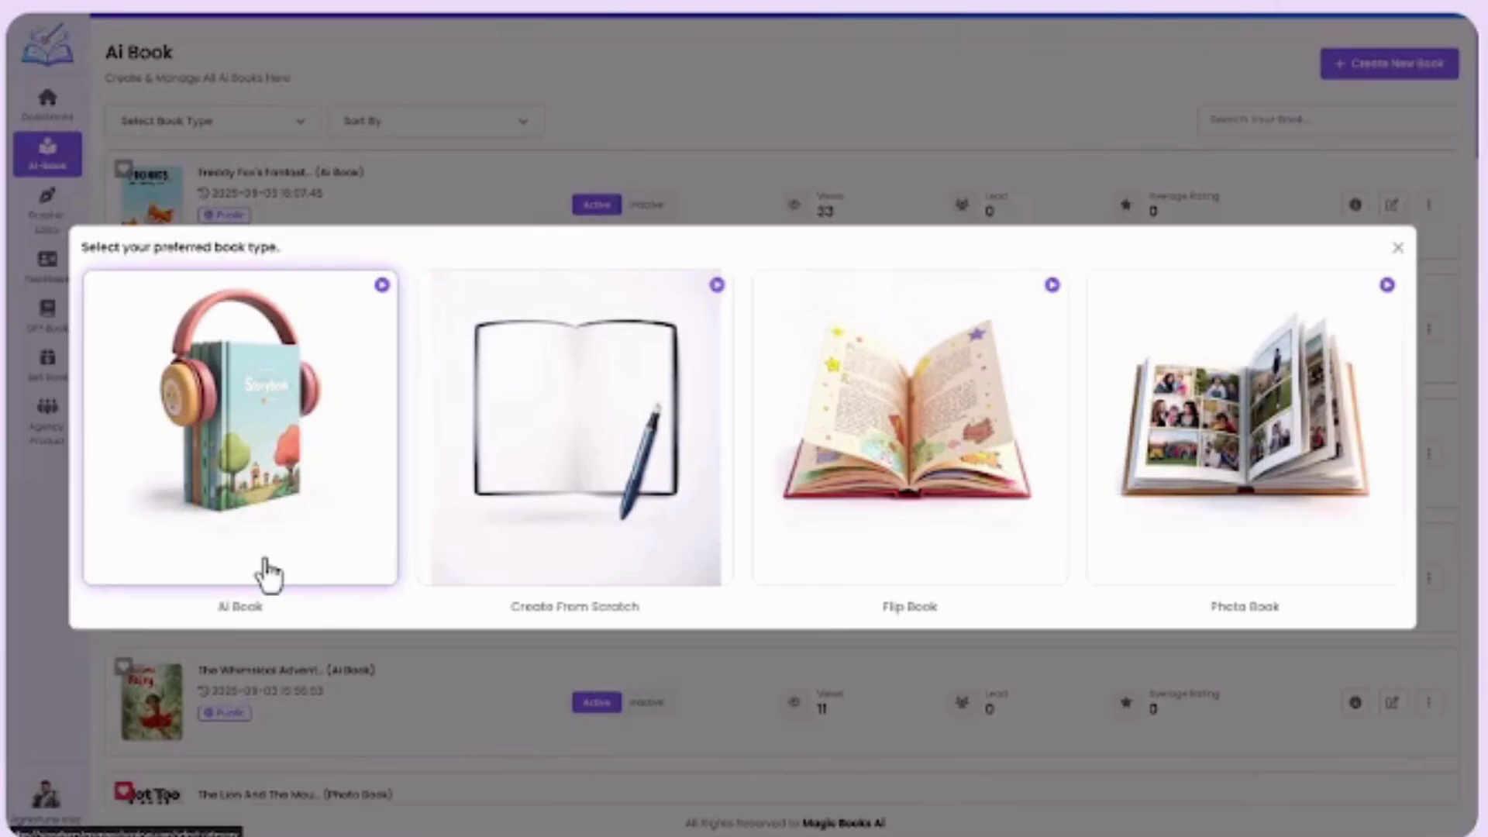
pyautogui.click(266, 574)
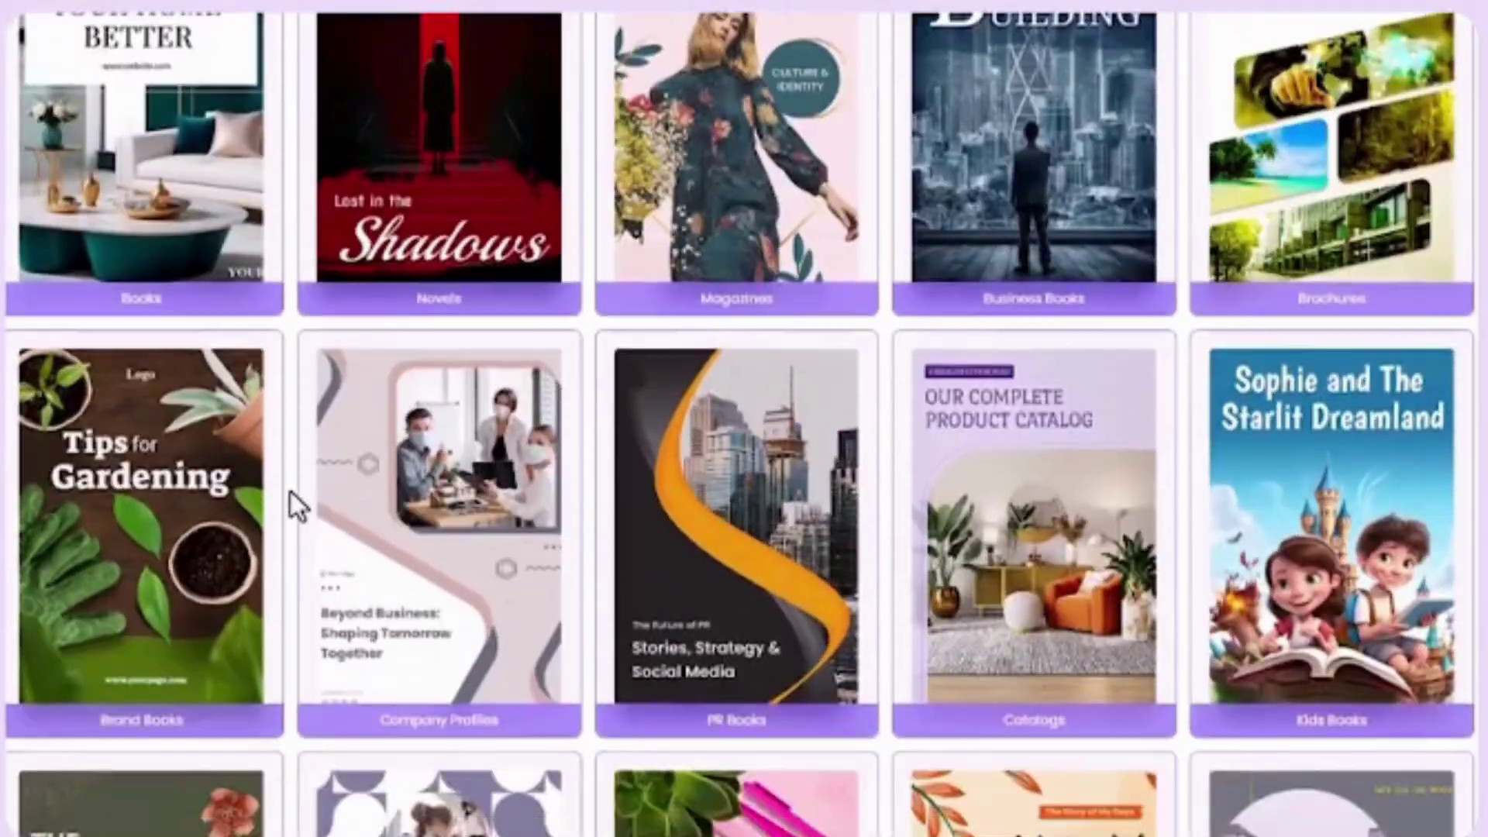
pyautogui.scroll(-6, 290, 496)
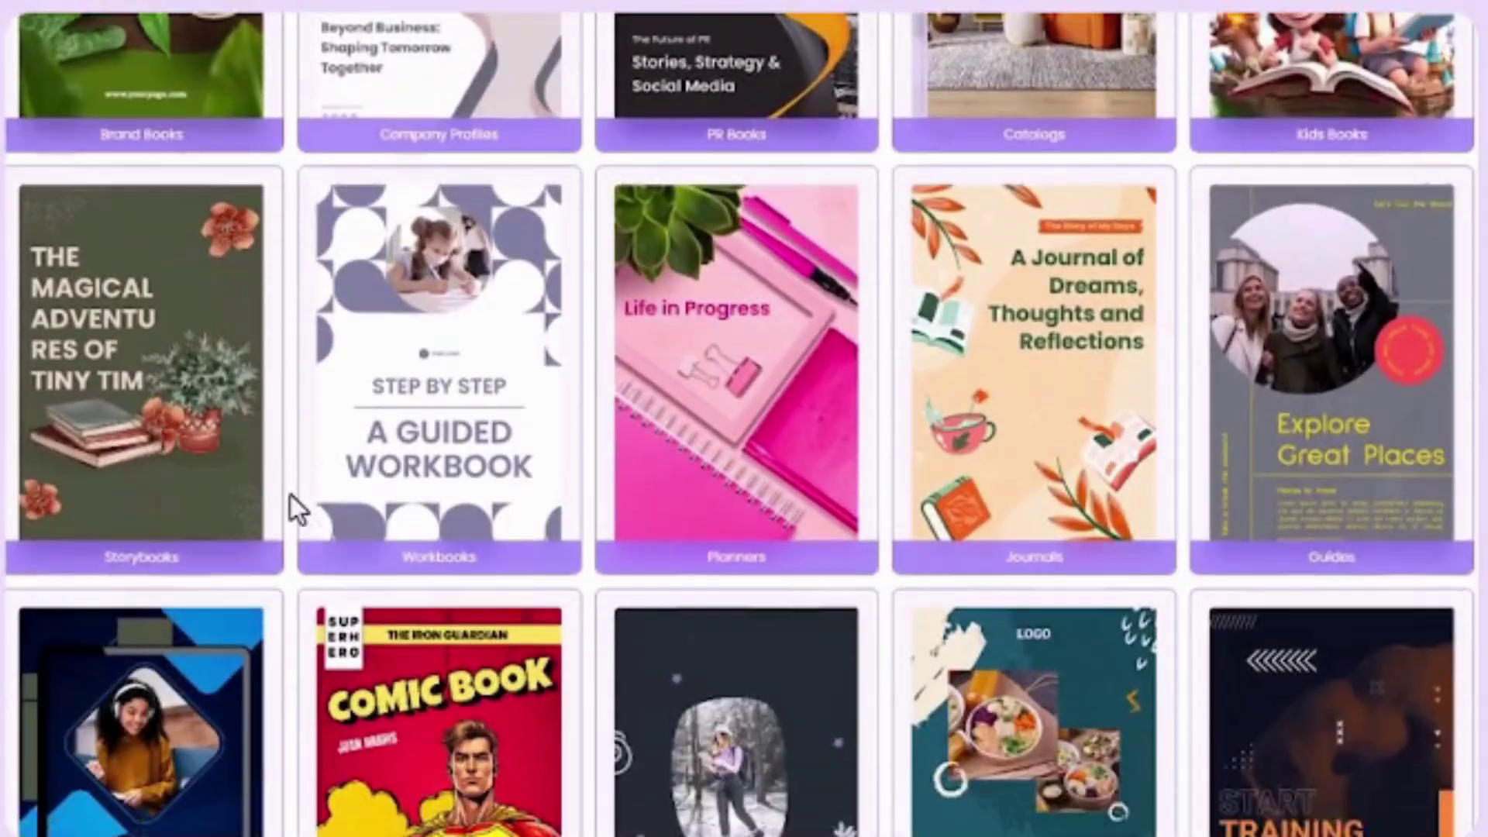
pyautogui.scroll(-2, 290, 495)
pyautogui.scroll(5, 290, 500)
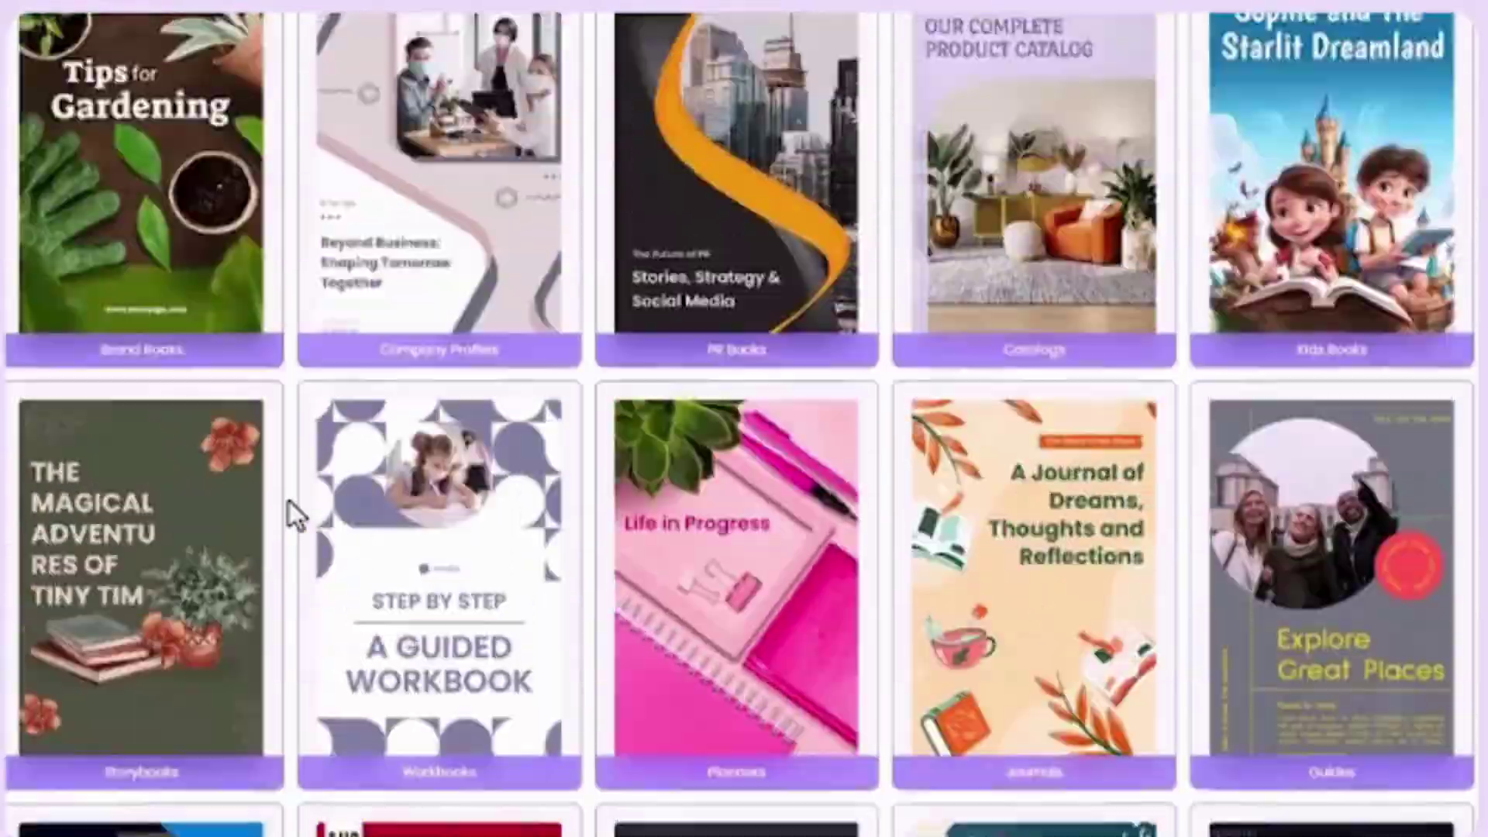
pyautogui.scroll(5, 290, 501)
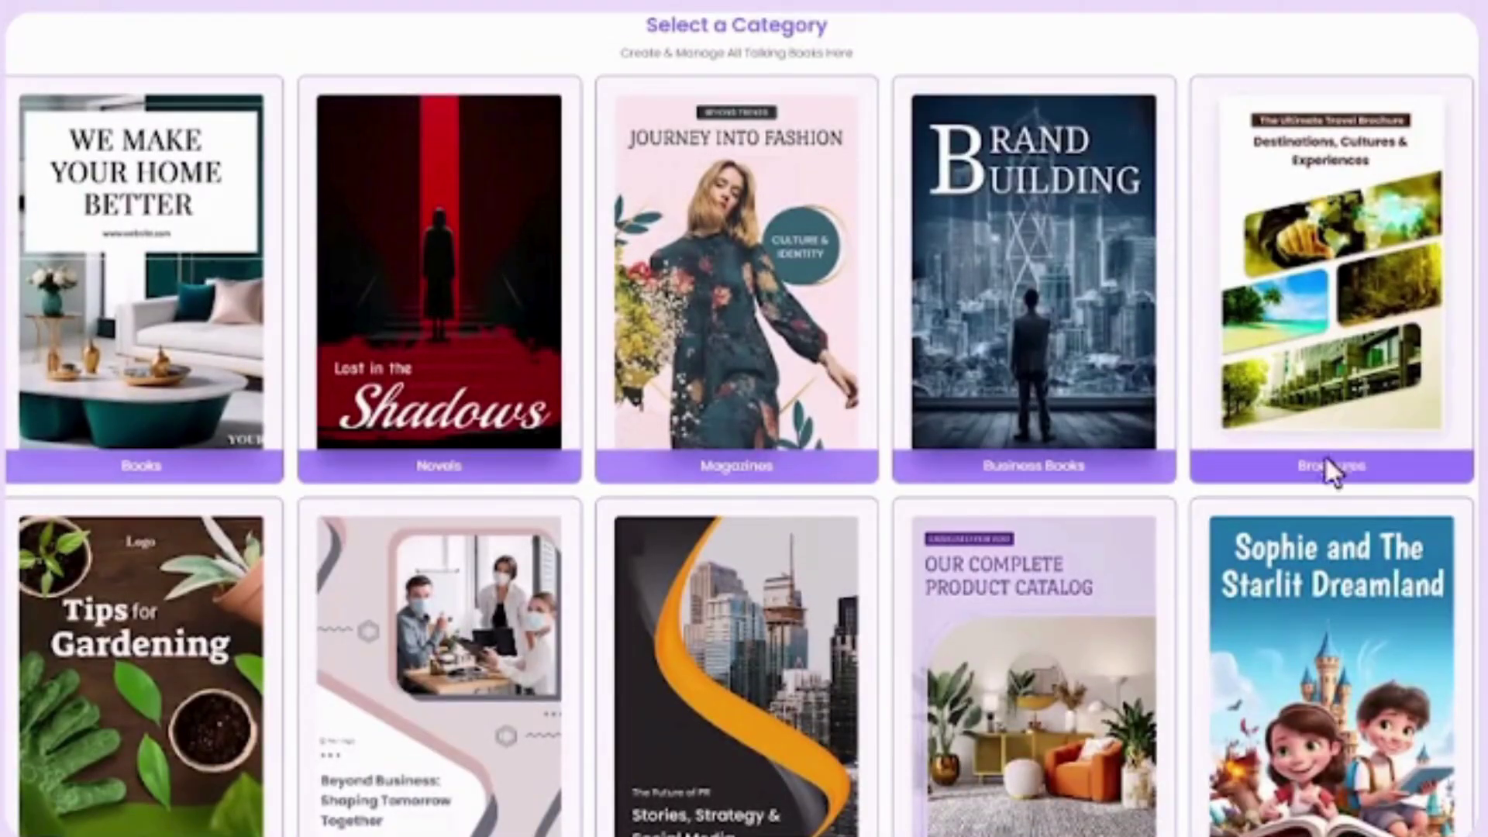
pyautogui.scroll(-2, 1327, 465)
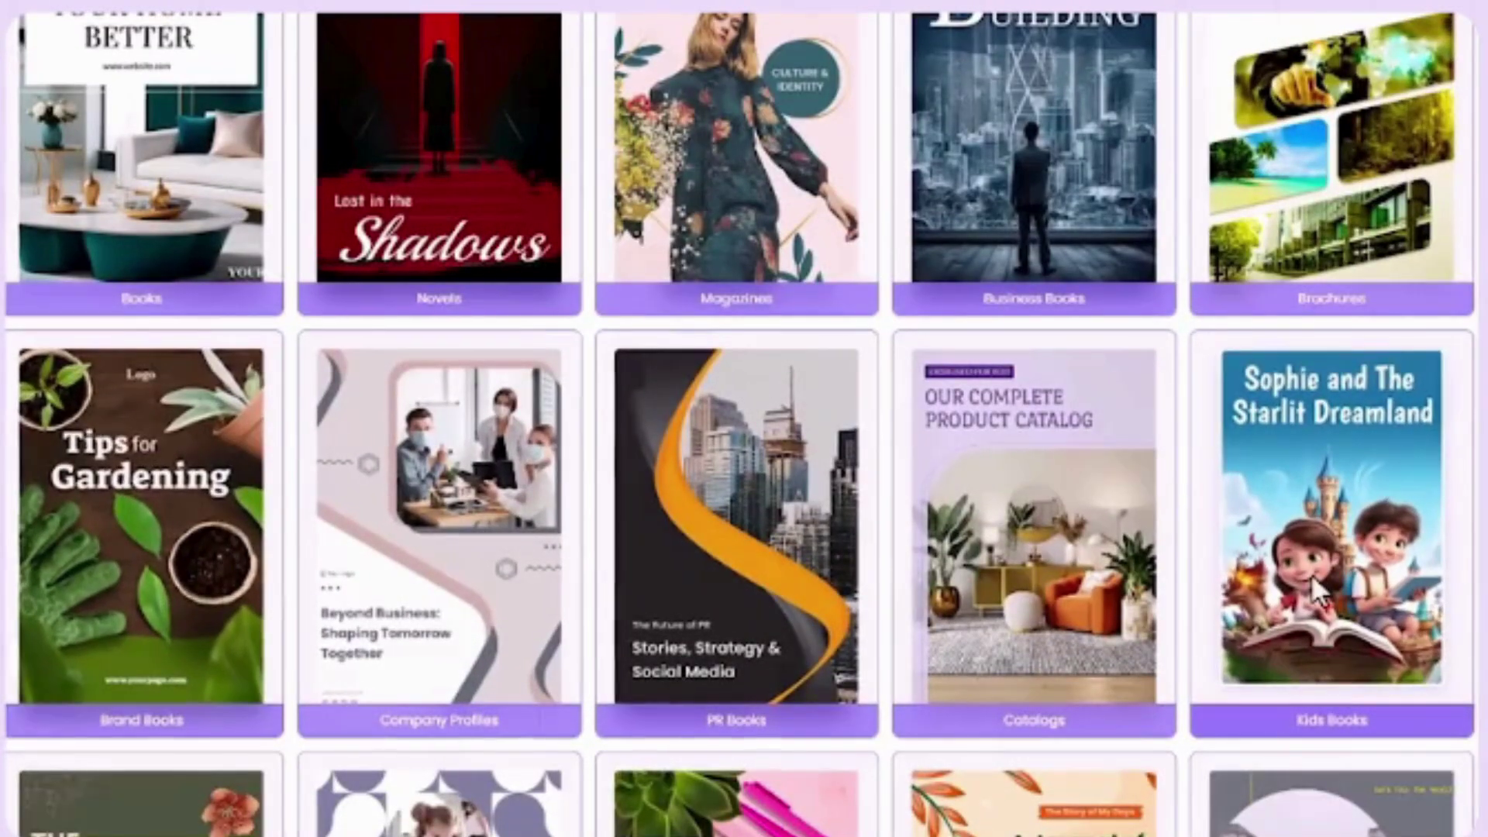
# Step: Choose the Kids Books category and paste the Tommy the tornado description as the source
pyautogui.click(1312, 584)
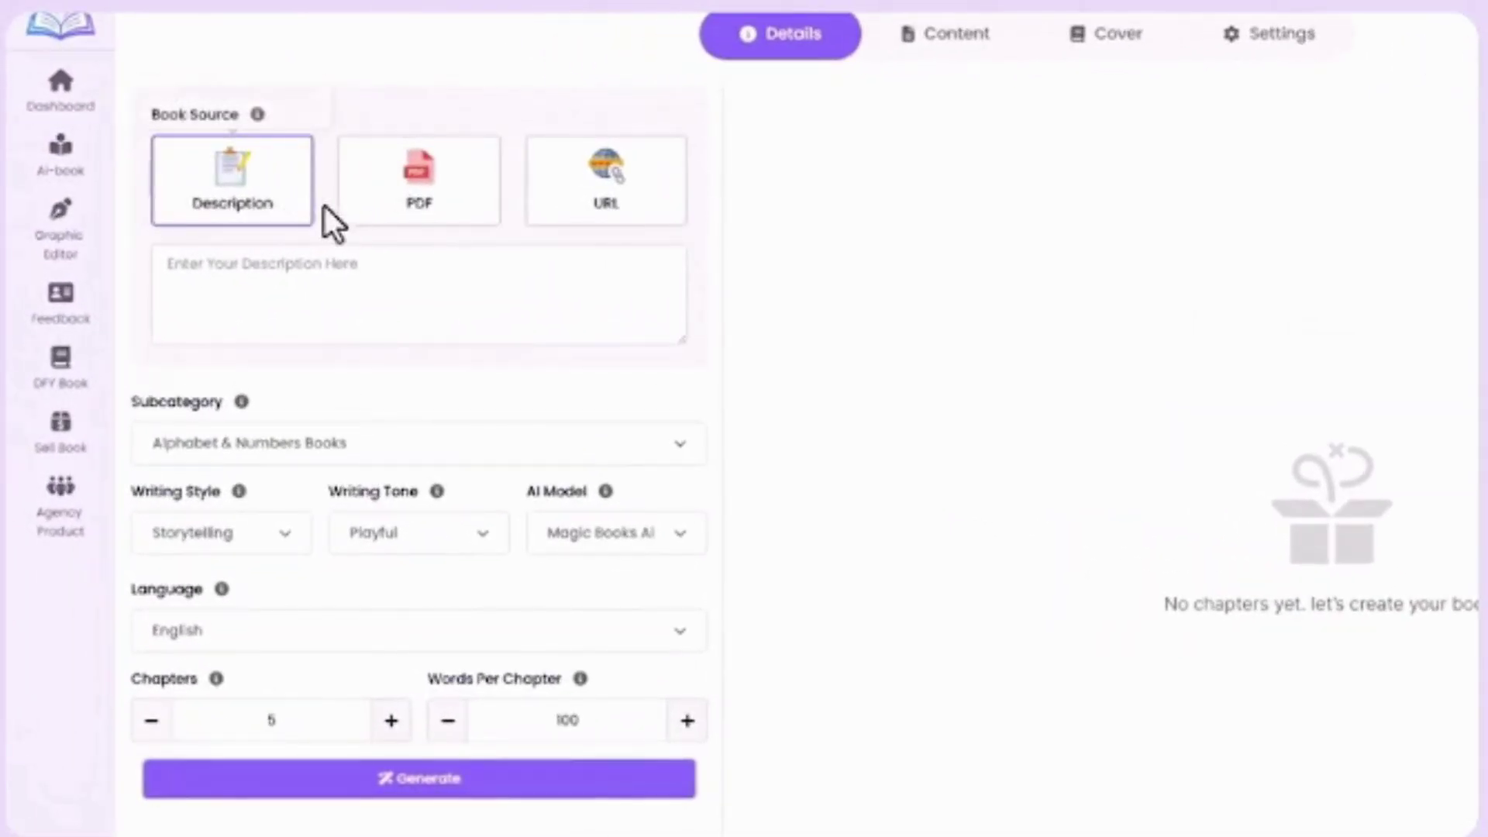
pyautogui.click(459, 207)
pyautogui.click(596, 216)
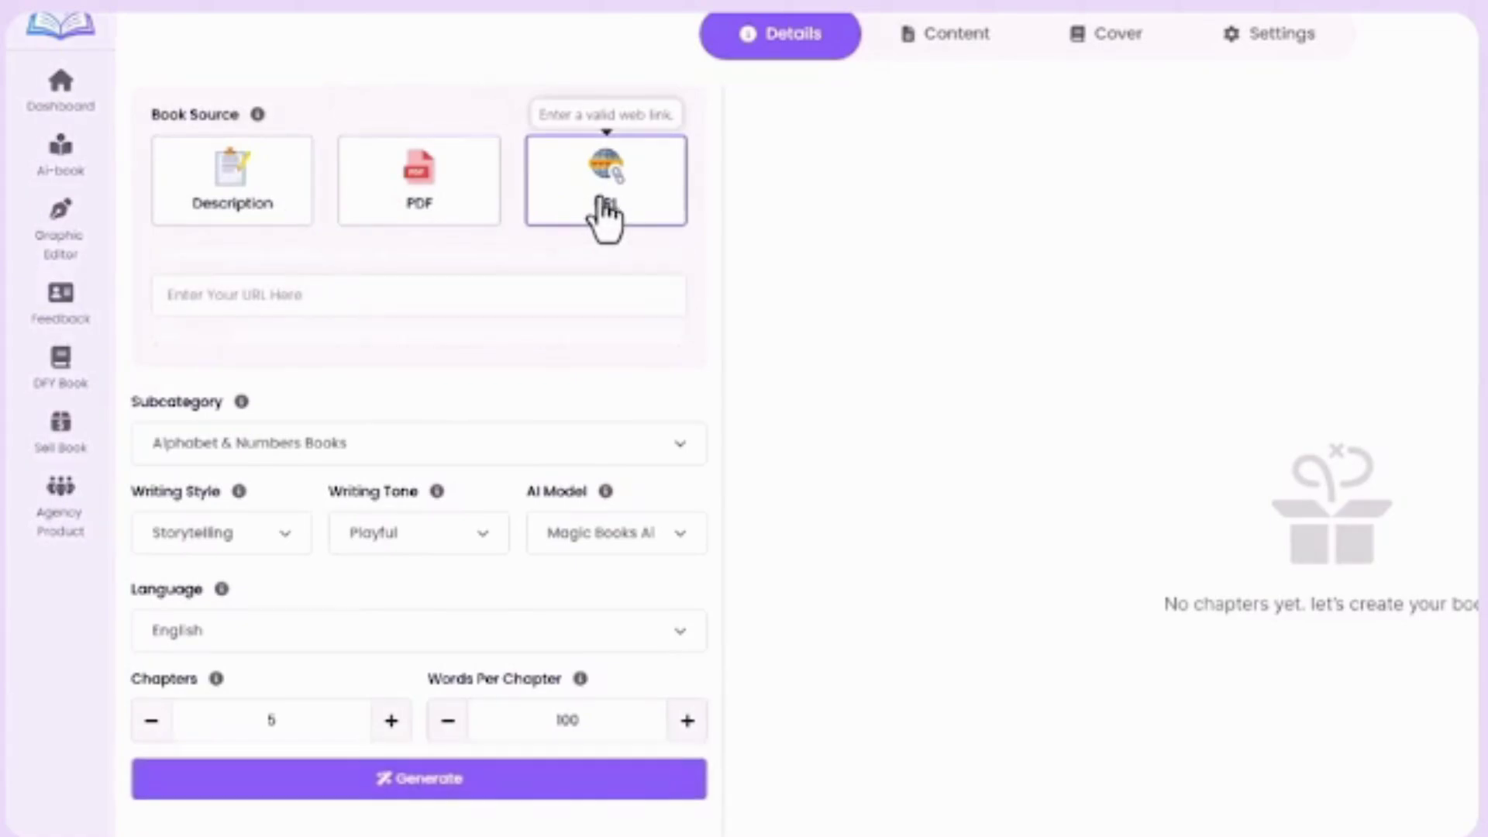
pyautogui.click(256, 232)
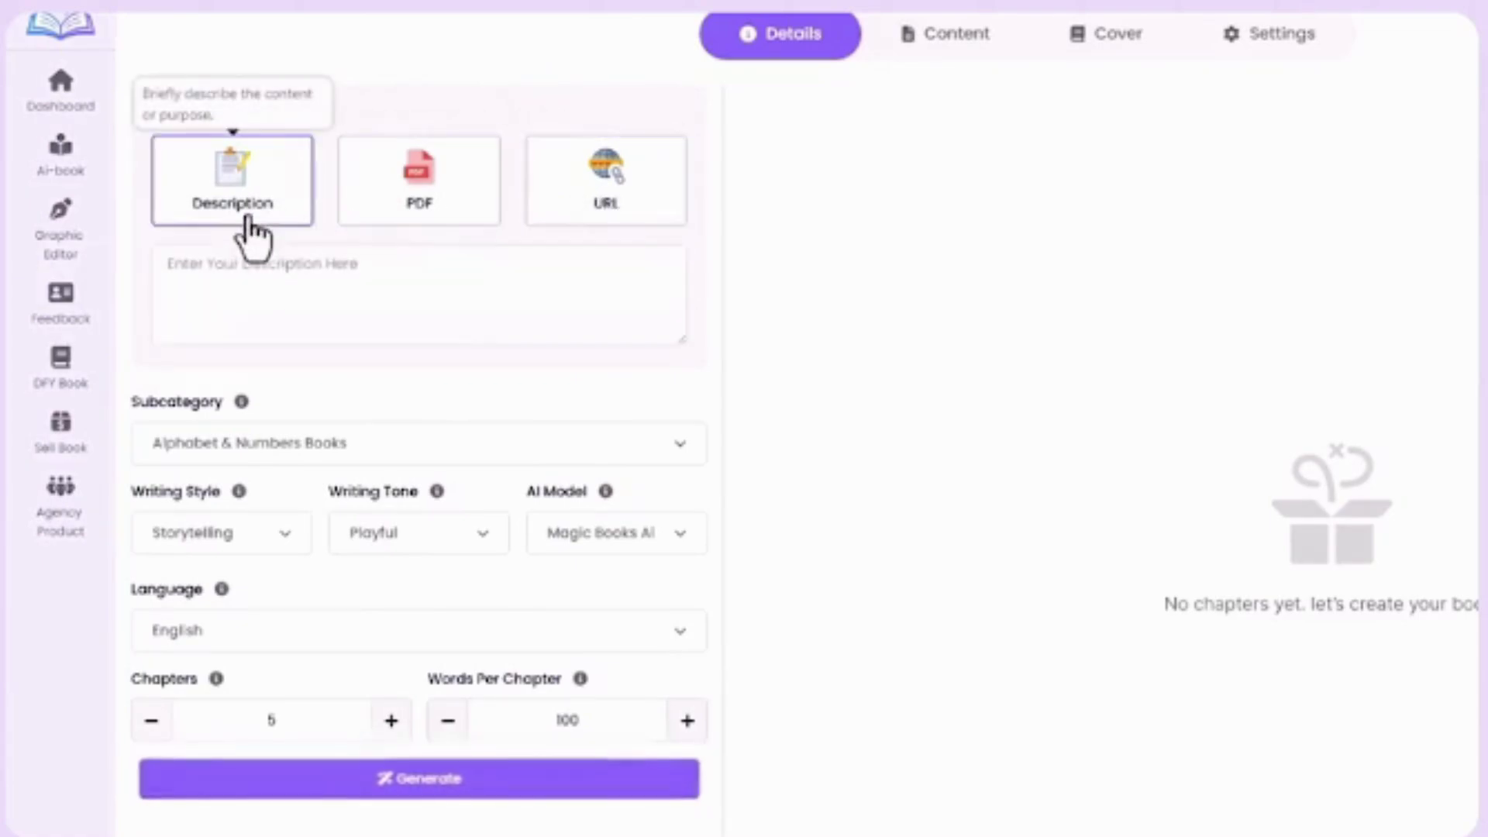
pyautogui.write('Meet Tommy, a friendly little tornado who loves to talk, spin, and share fun adventures while teaching kids about nature in a playful way.')
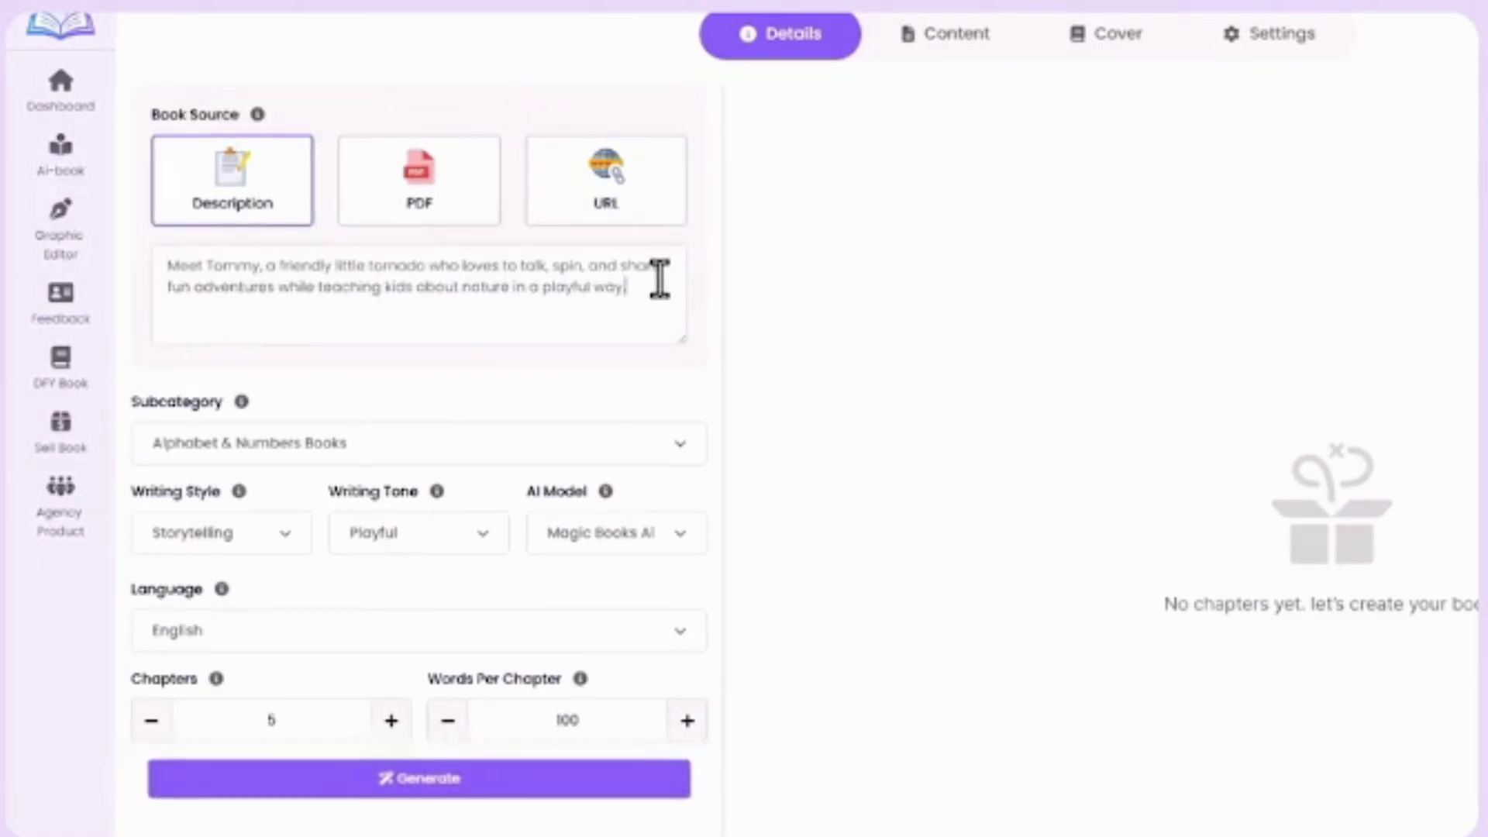
# Step: Set subcategory Bedtime Stories, Storytelling writing style and Friendly writing tone
pyautogui.click(486, 445)
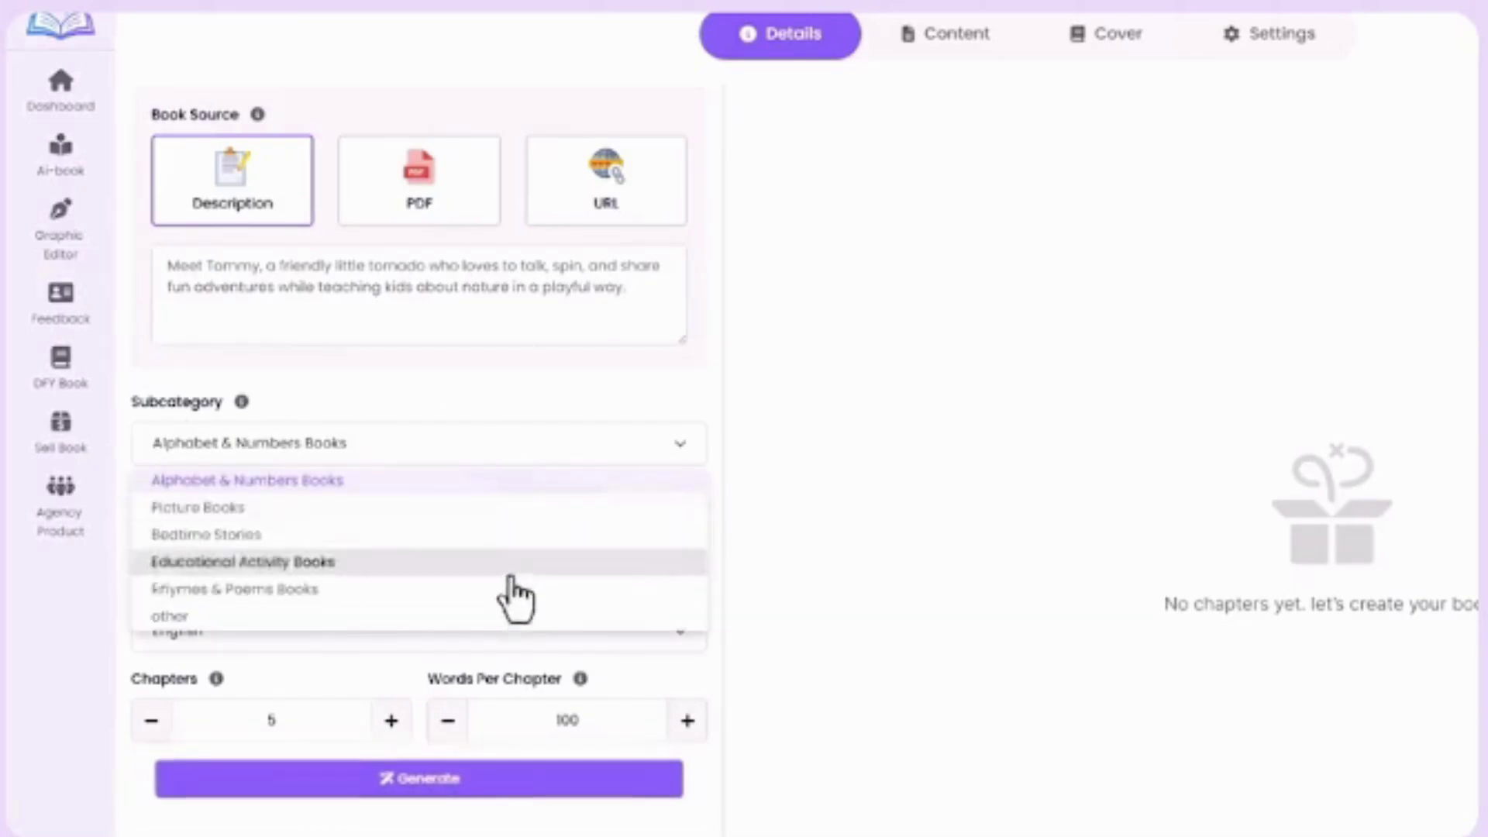
pyautogui.click(482, 540)
pyautogui.click(264, 516)
pyautogui.scroll(3, 249, 620)
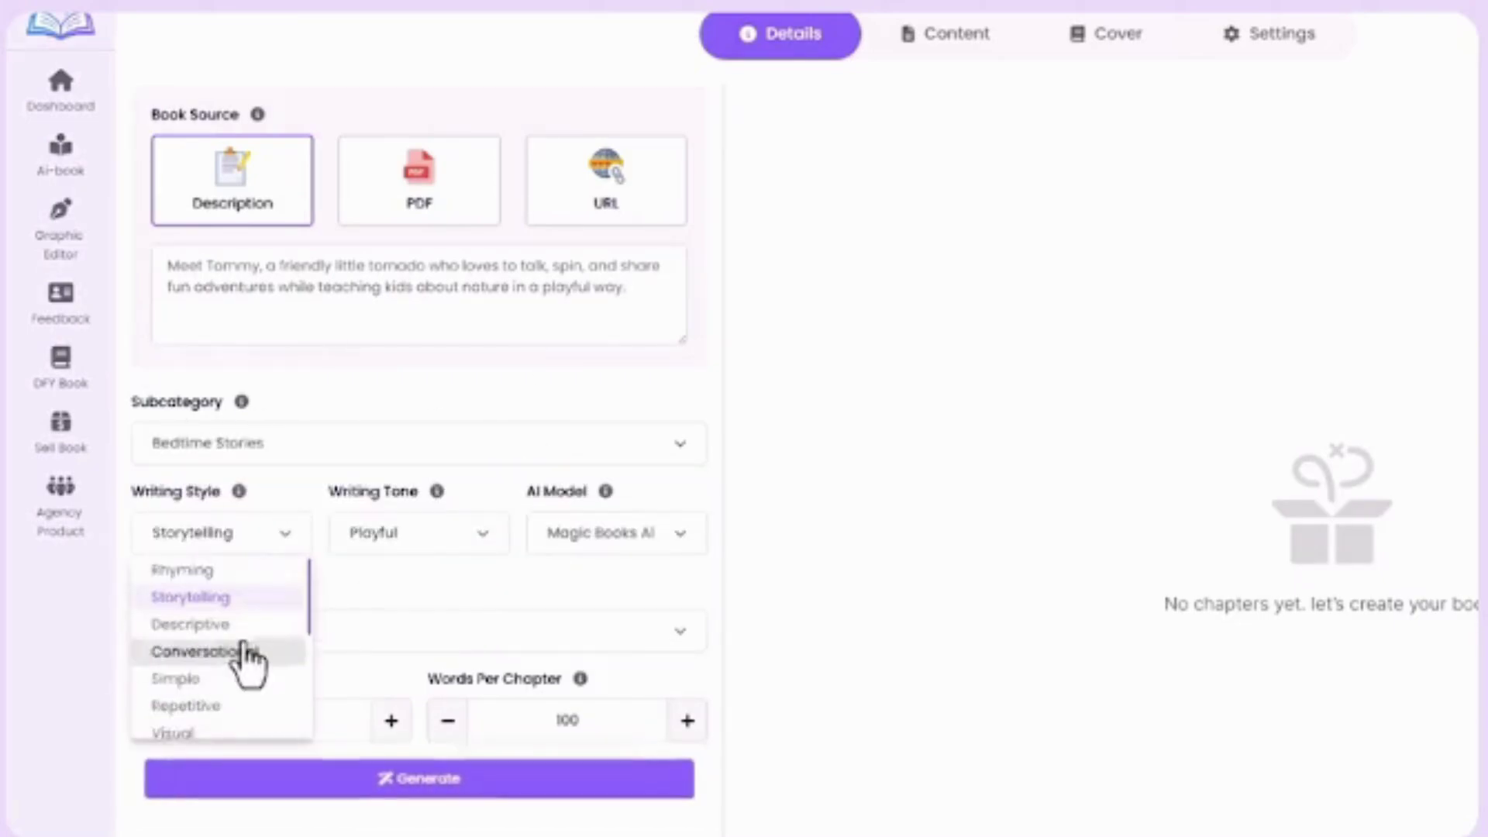
pyautogui.click(357, 491)
pyautogui.click(387, 533)
pyautogui.click(377, 596)
# Step: Keep the Magic Books AI model and English language, and raise words per chapter to 105
pyautogui.click(598, 533)
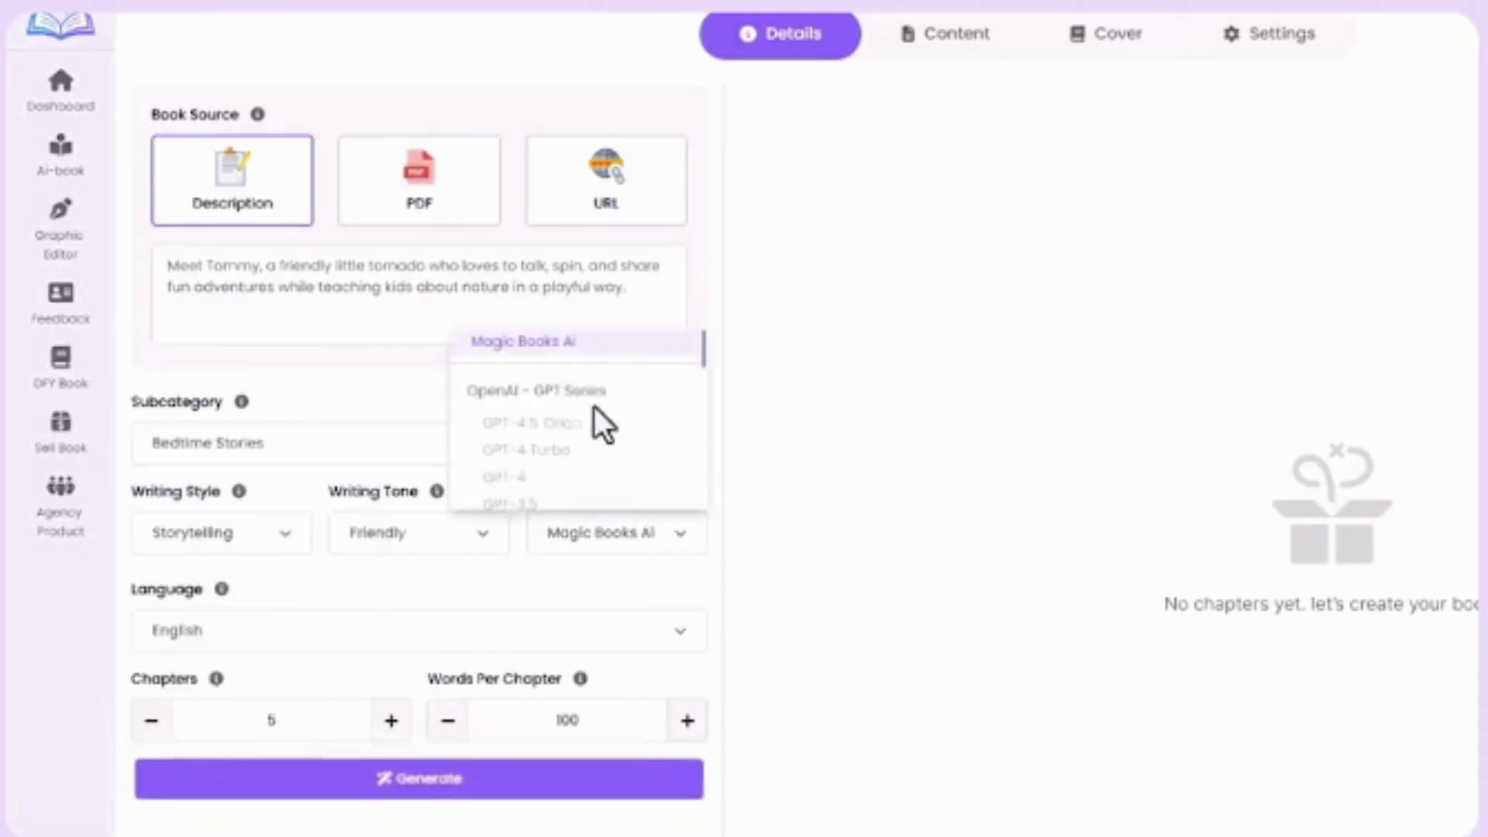
pyautogui.scroll(-2, 597, 465)
pyautogui.click(288, 640)
pyautogui.click(289, 640)
pyautogui.scroll(-2, 376, 496)
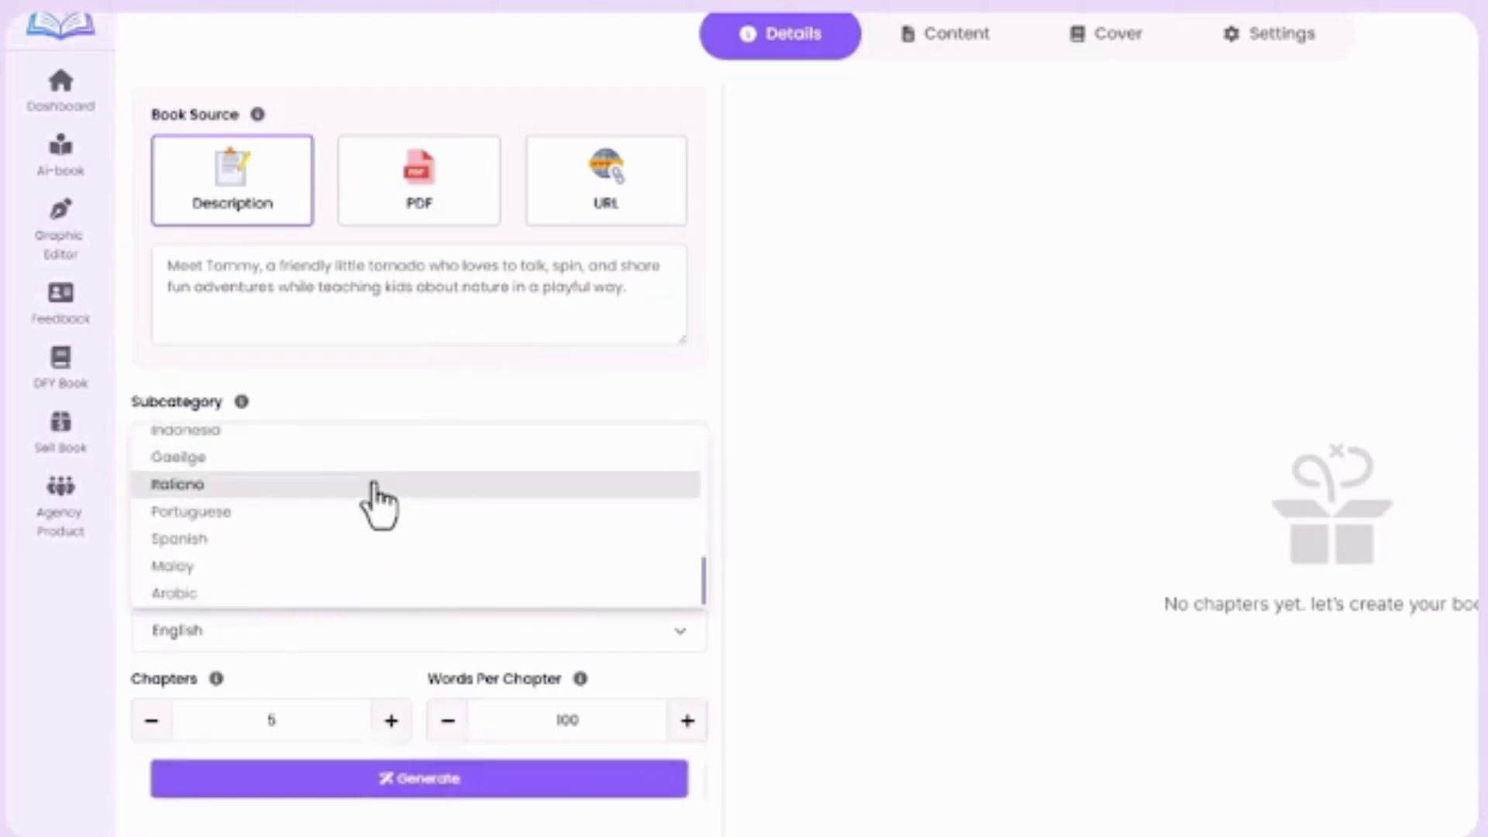
pyautogui.click(476, 636)
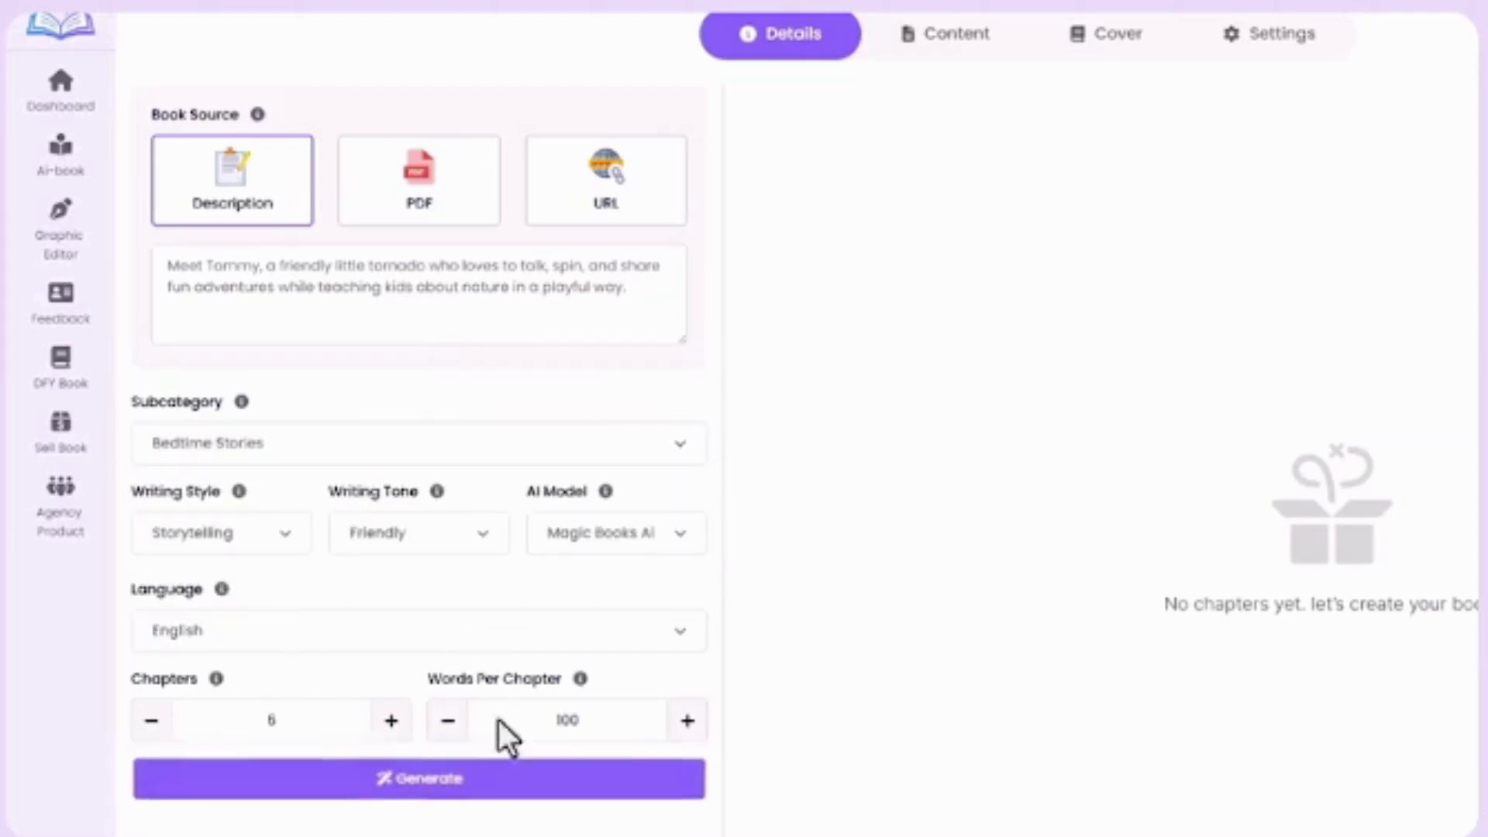
pyautogui.click(689, 724)
# Step: Generate the six-chapter outline and review the chapter titles and summaries
pyautogui.click(398, 778)
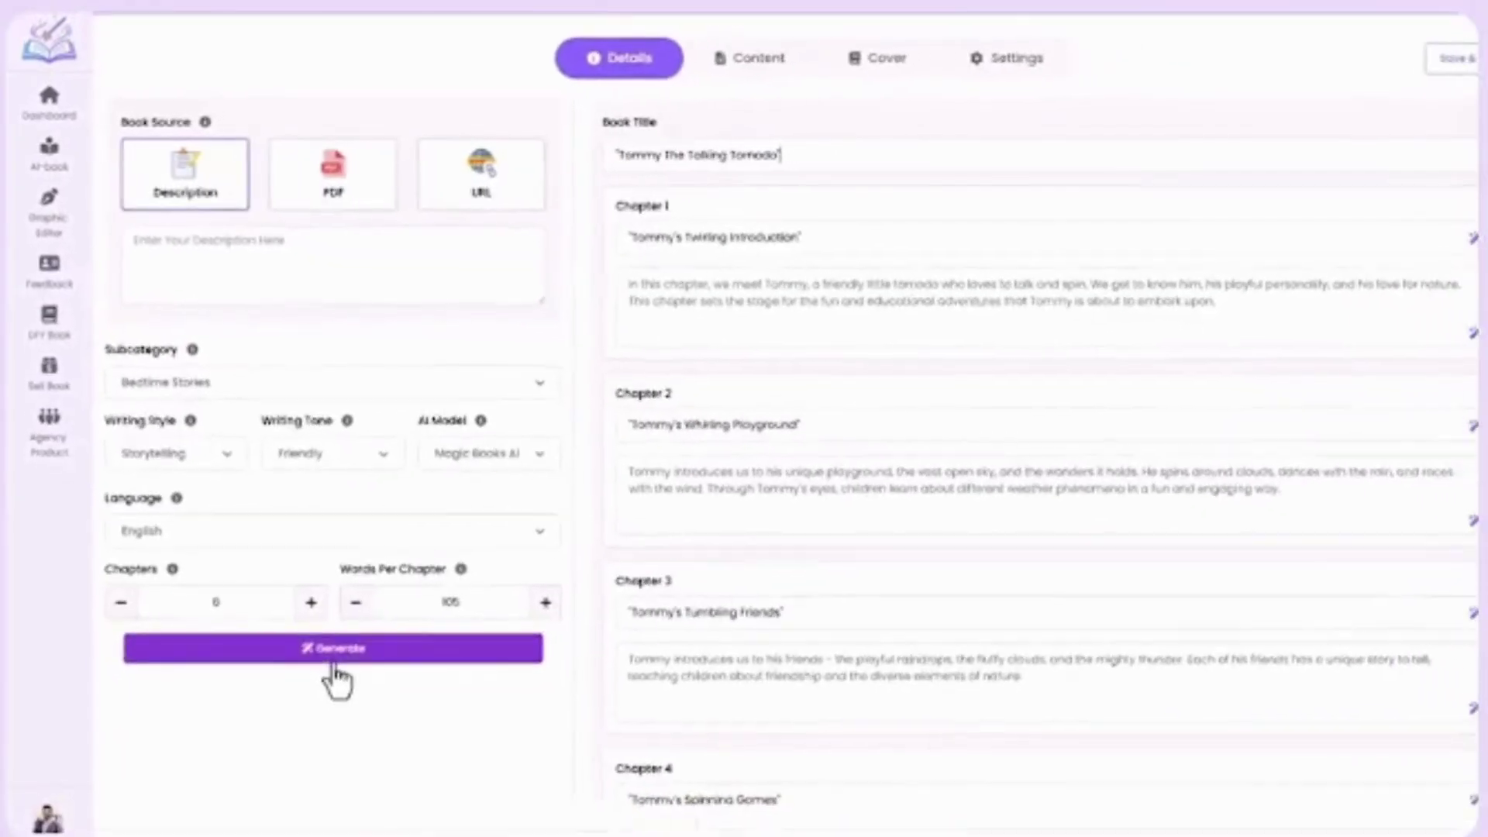
pyautogui.scroll(-3, 942, 233)
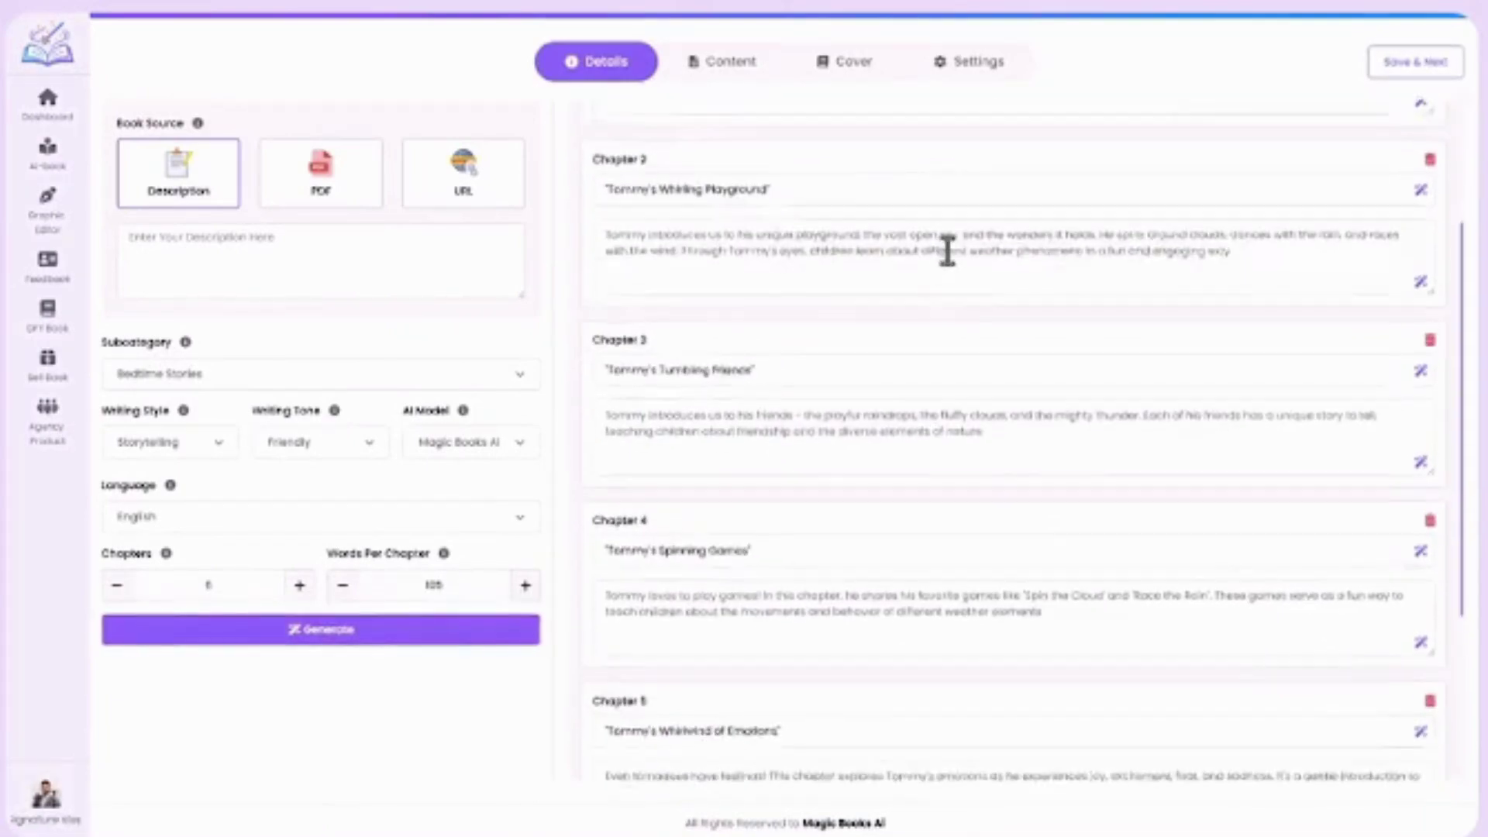
pyautogui.scroll(-3, 946, 251)
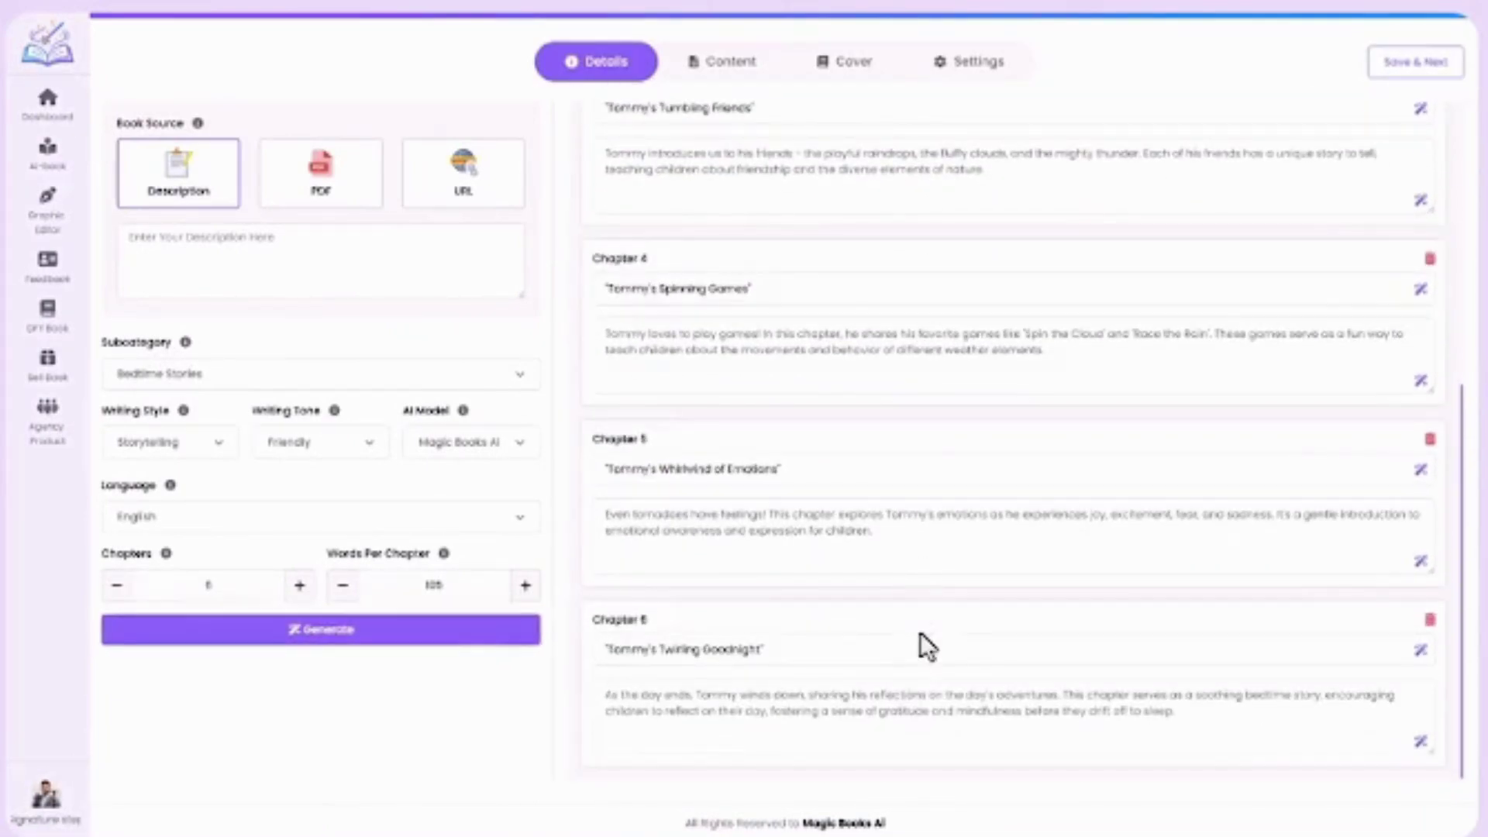
pyautogui.scroll(6, 921, 589)
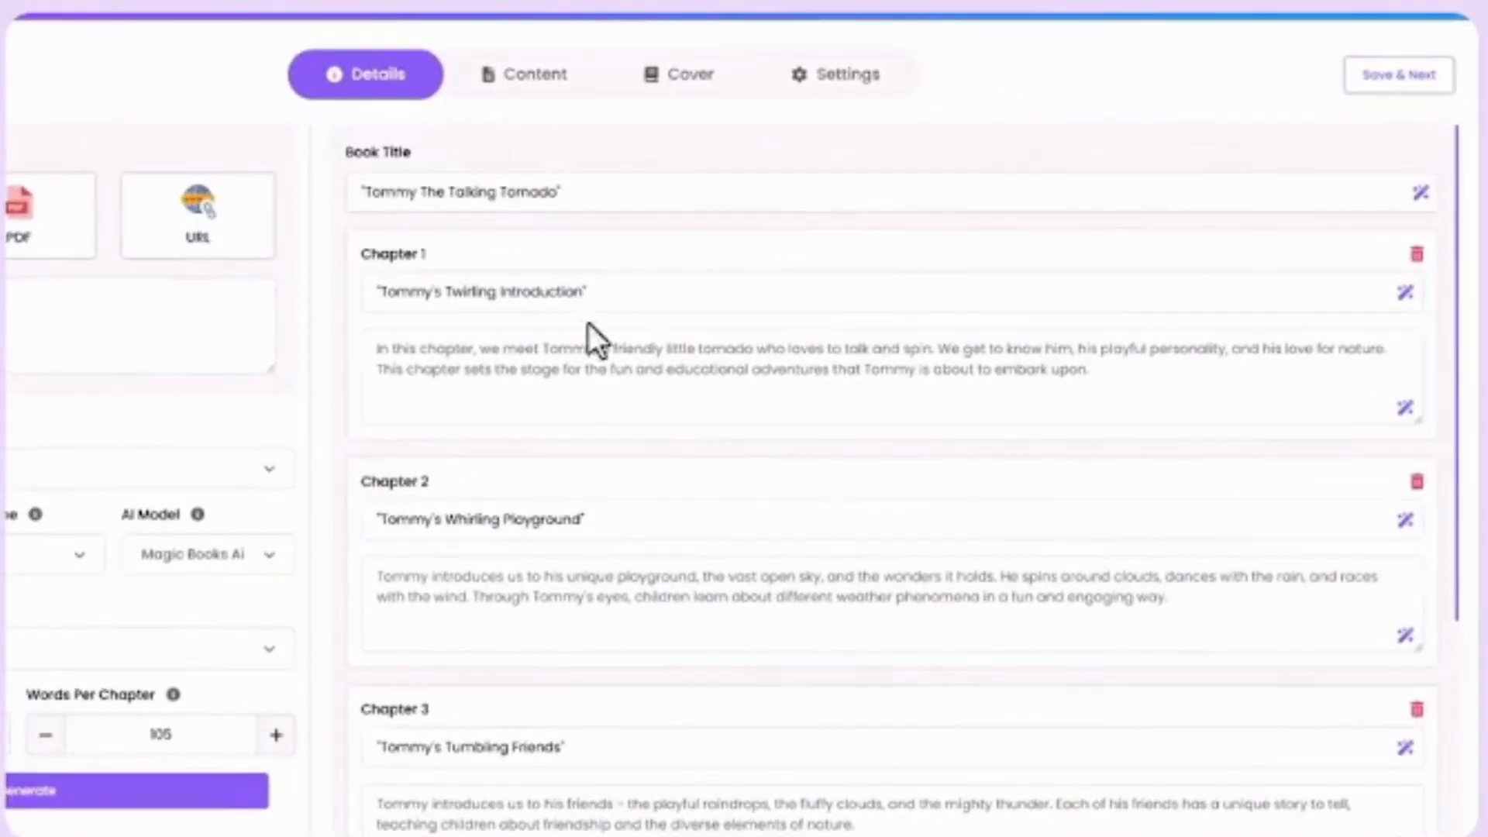
pyautogui.scroll(-5, 704, 425)
pyautogui.scroll(5, 734, 425)
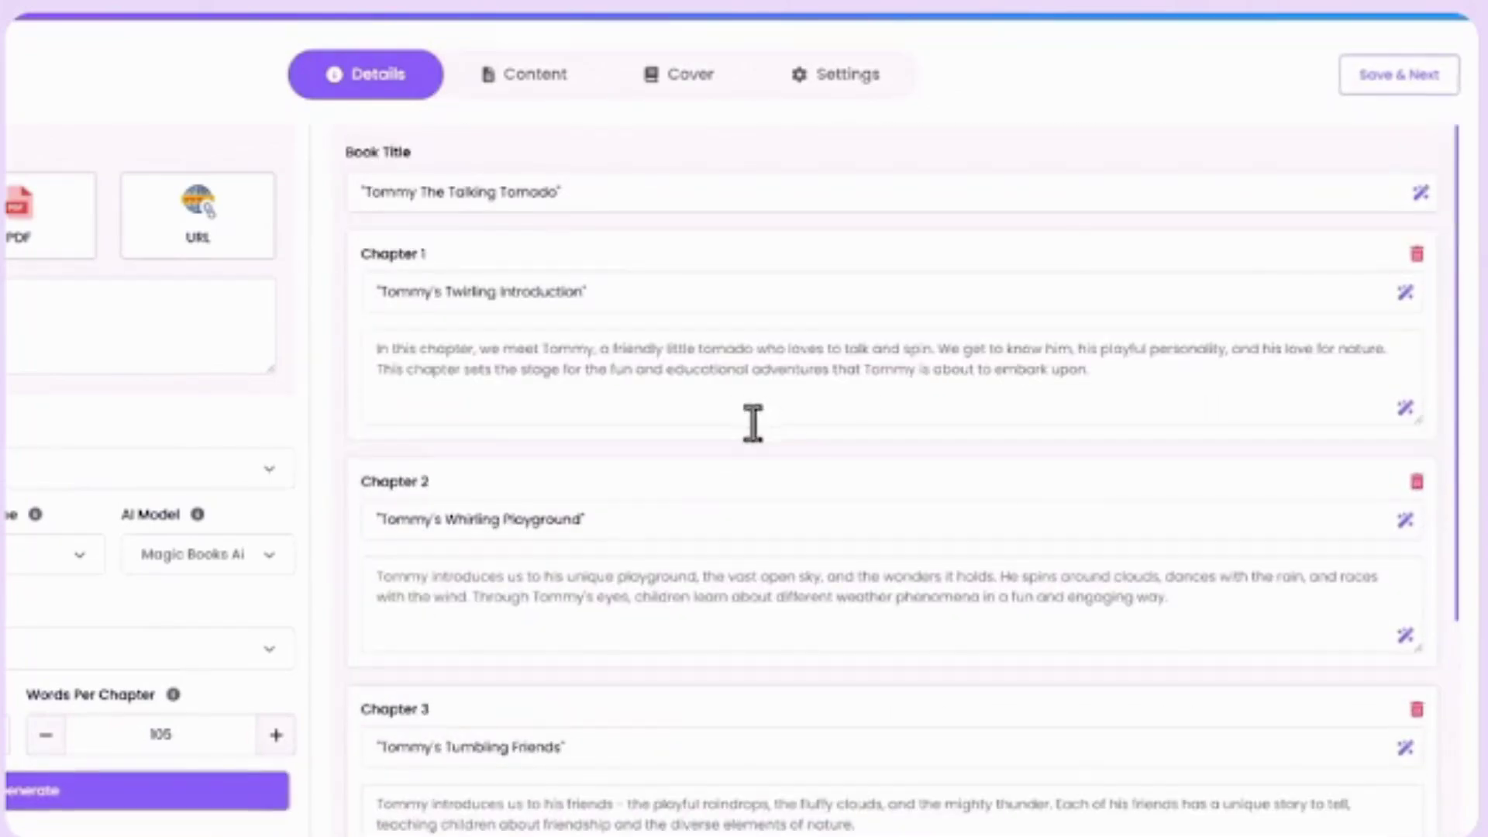
# Step: Save the details and check the Tommy The Talking Tornado title on the Content tab
pyautogui.click(1403, 75)
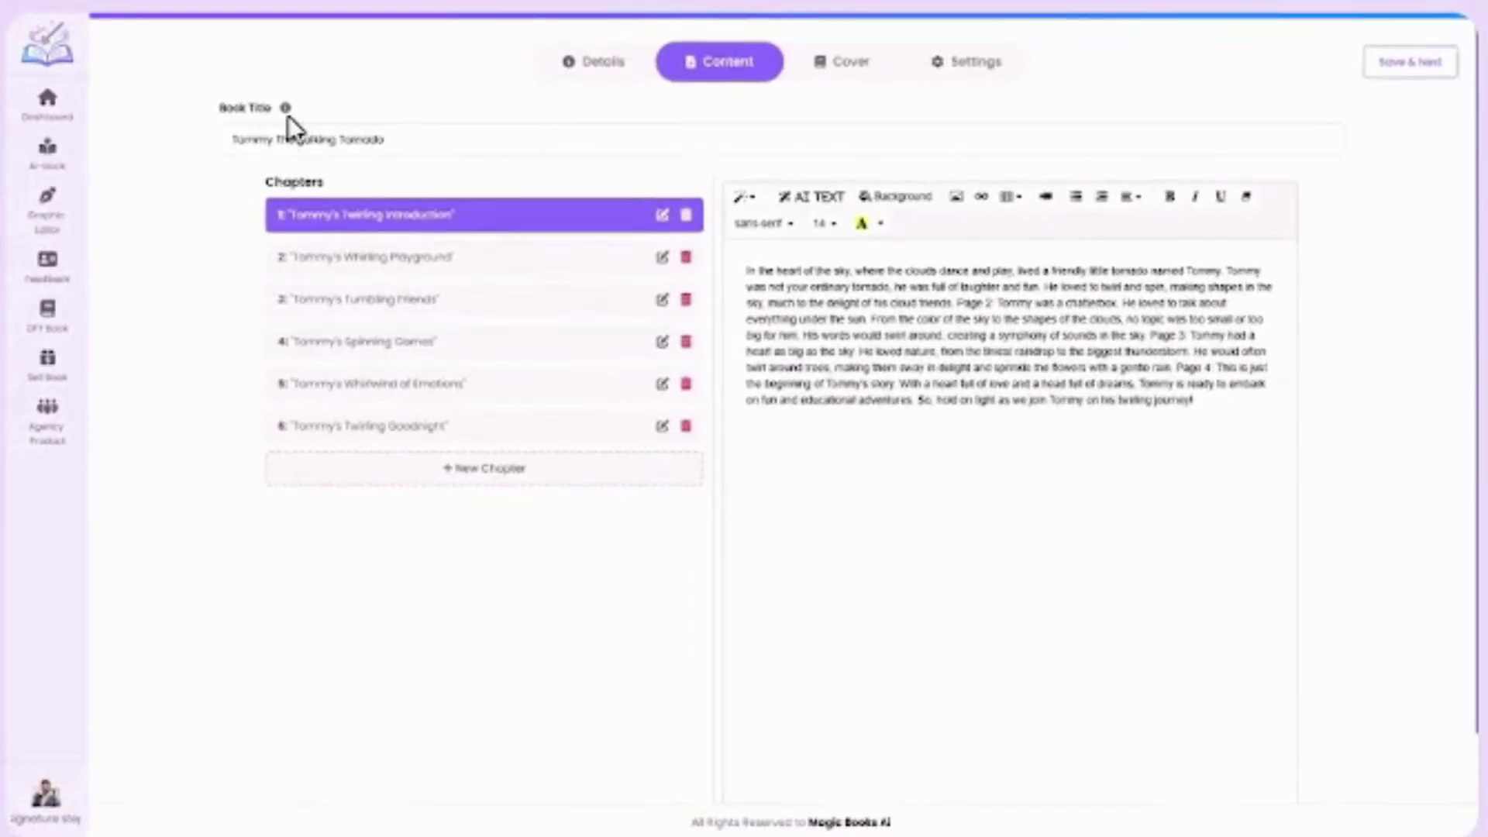
pyautogui.tripleClick(442, 133)
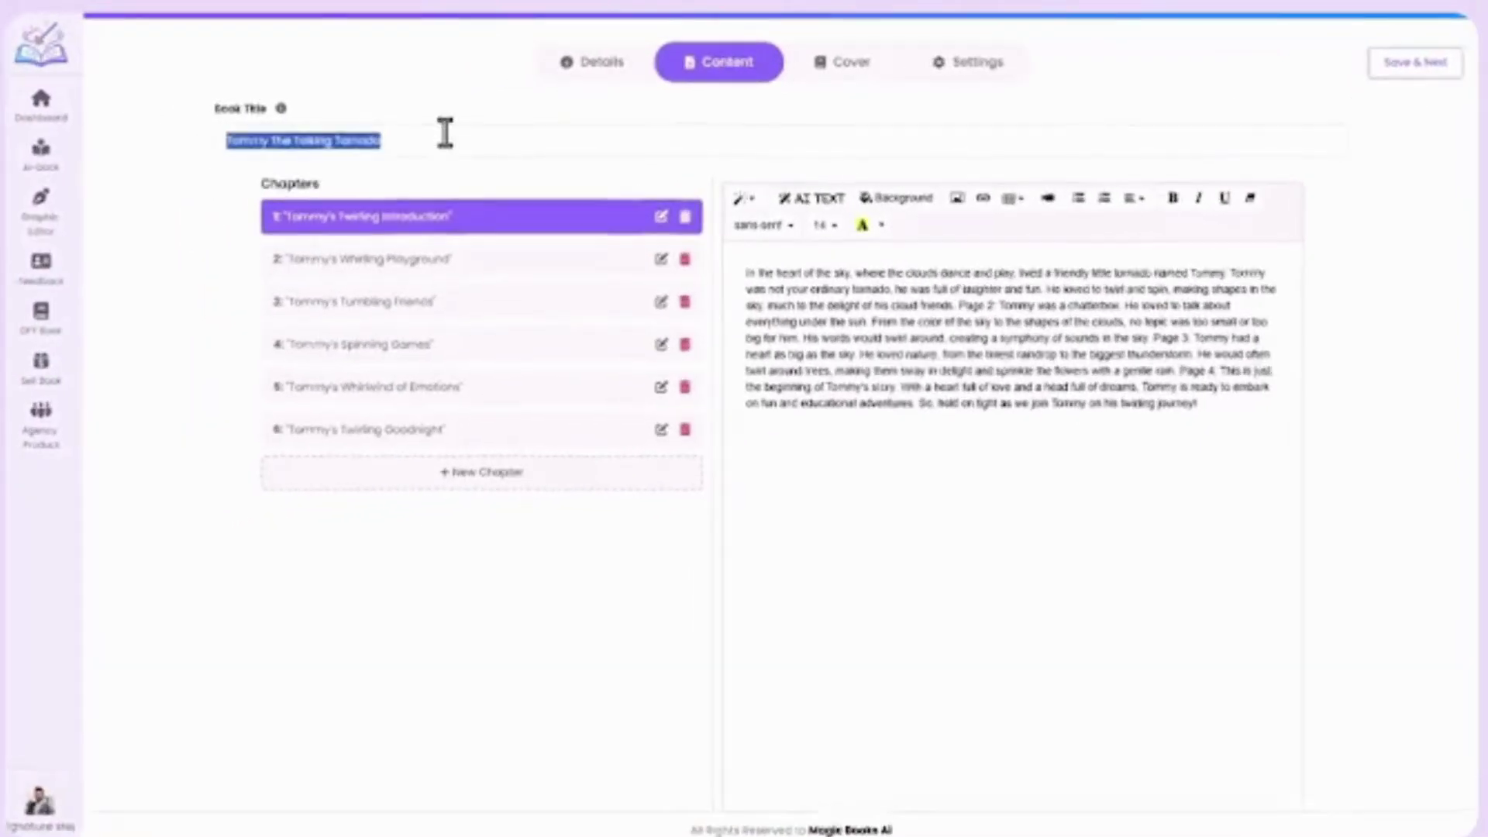
pyautogui.click(434, 145)
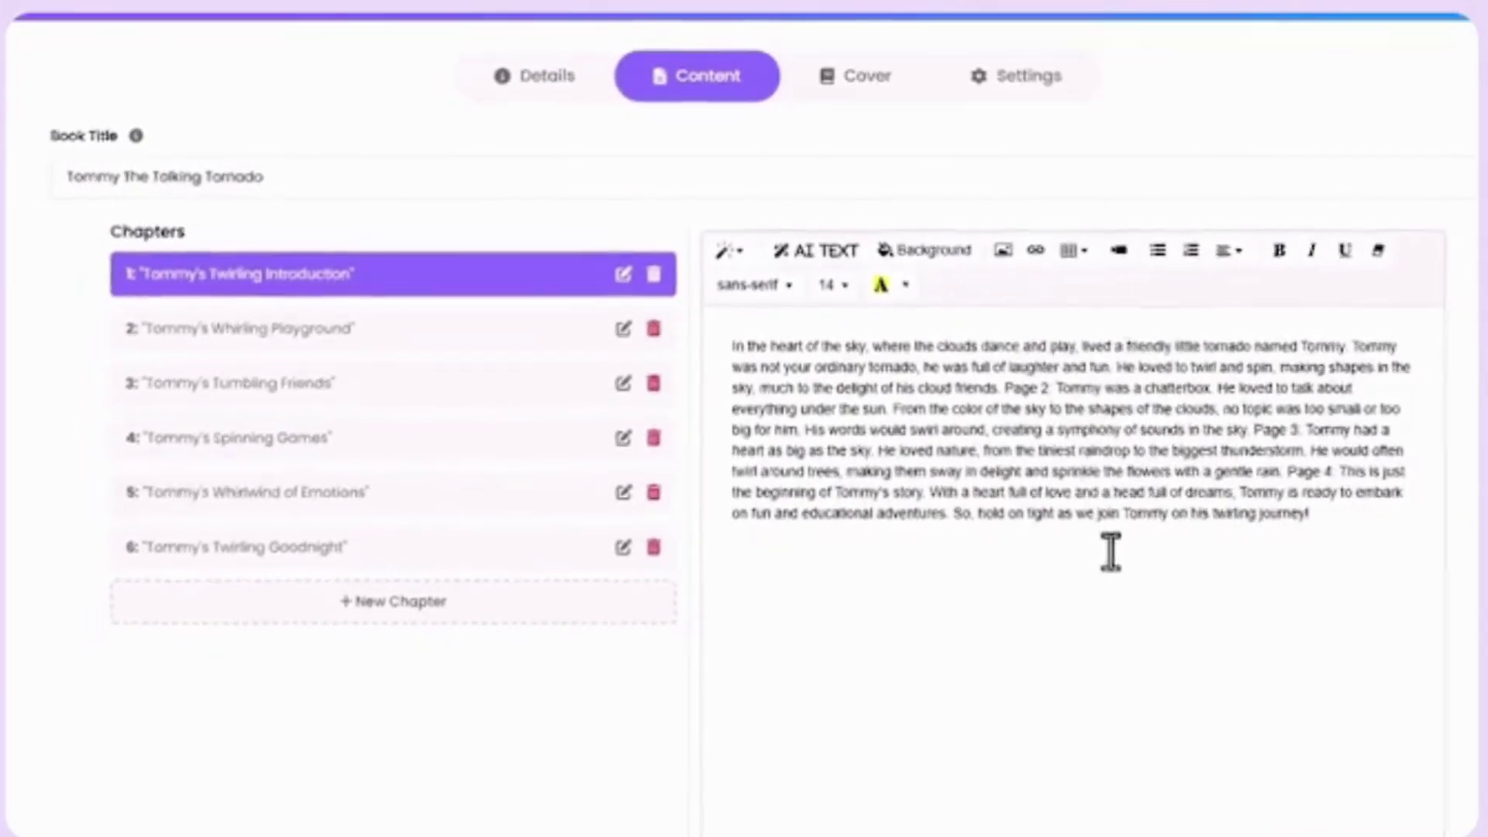
# Step: Apply an uploaded sky-and-flowers image as the Chapter 1 page background
pyautogui.moveTo(724, 358); pyautogui.dragTo(1445, 559)
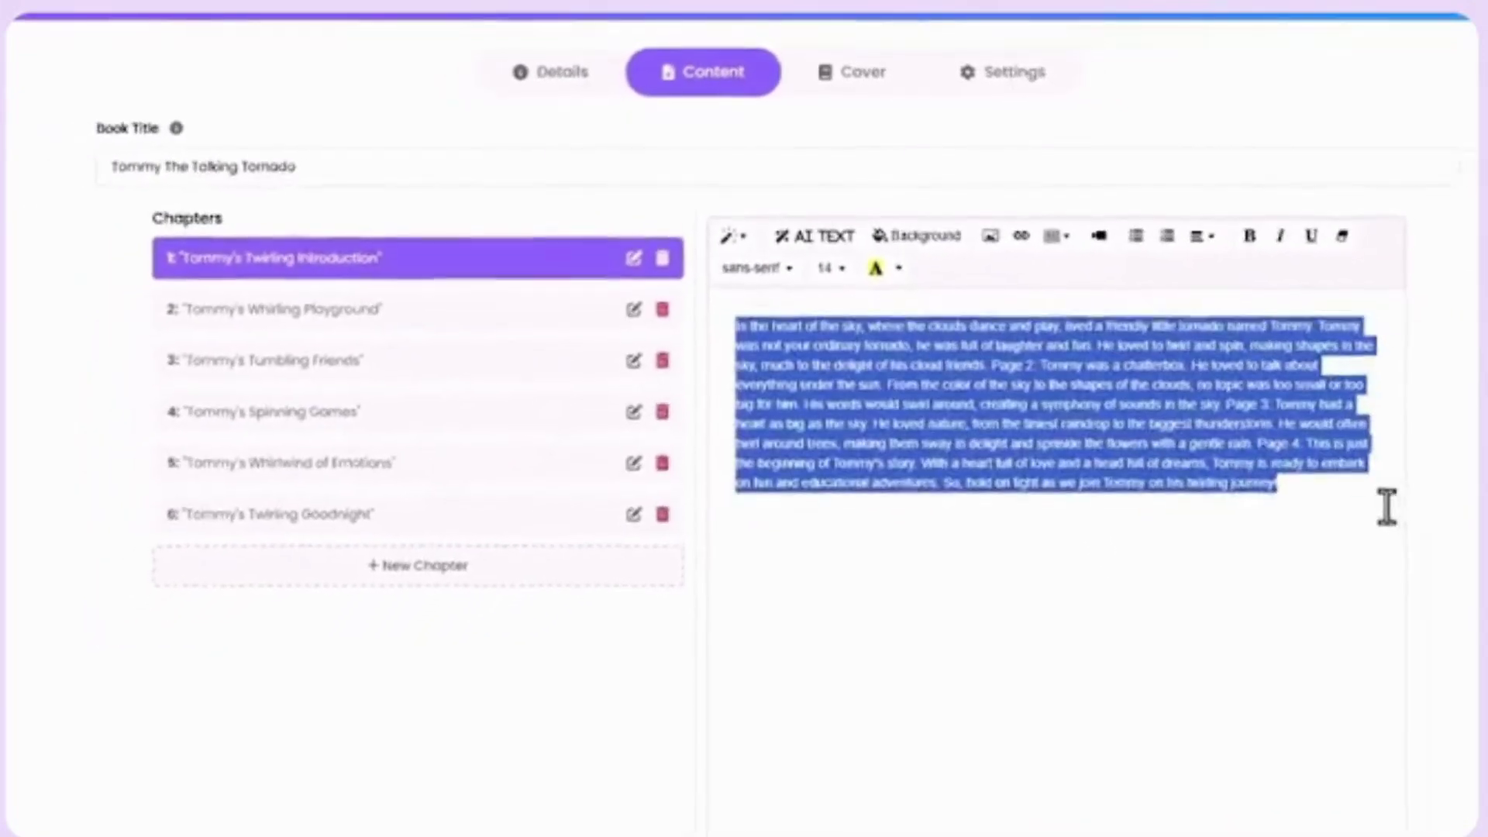
pyautogui.click(916, 236)
pyautogui.click(686, 318)
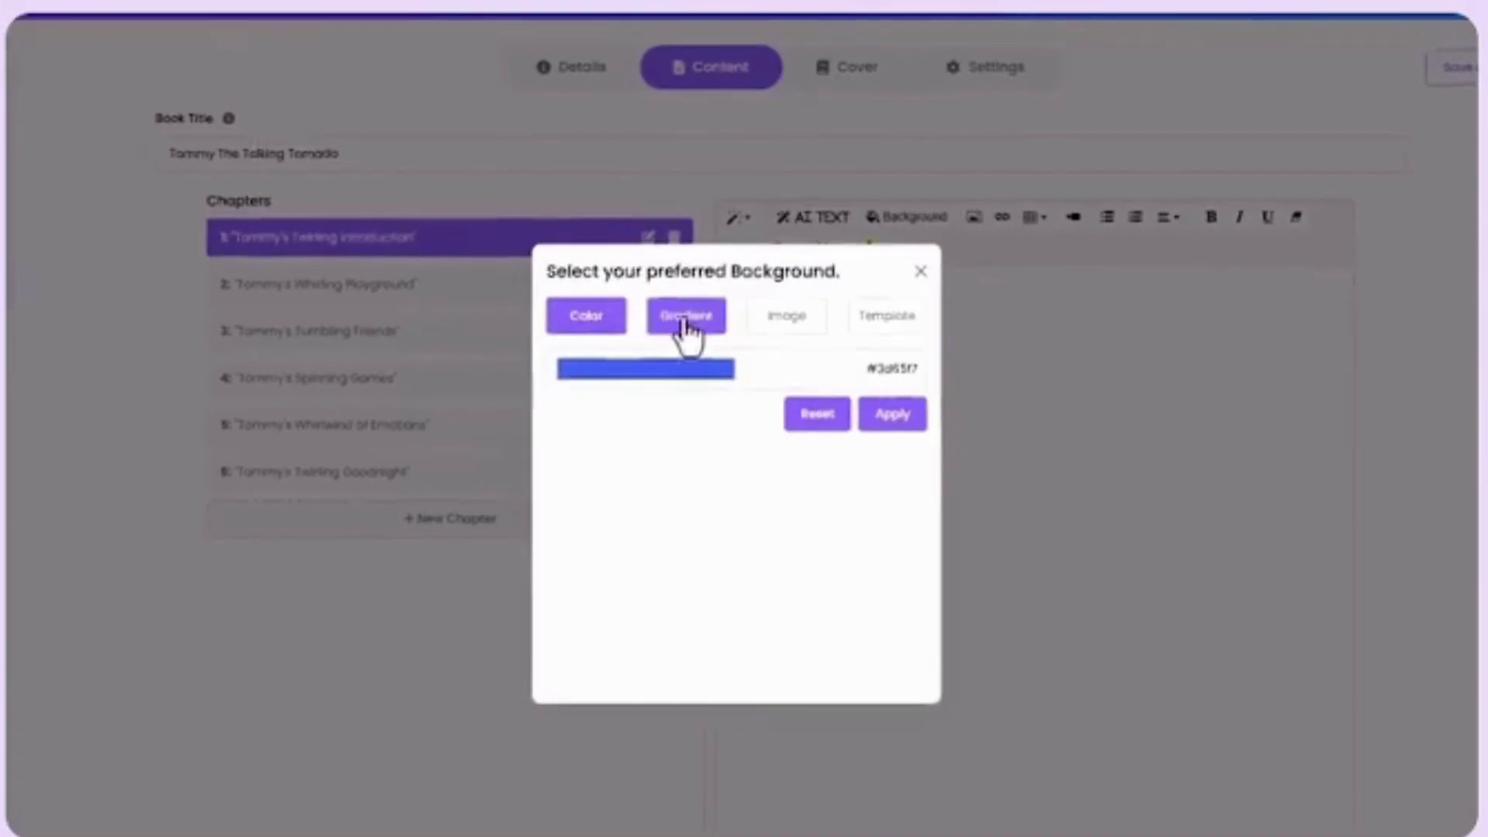
pyautogui.click(761, 304)
pyautogui.click(881, 296)
pyautogui.click(707, 338)
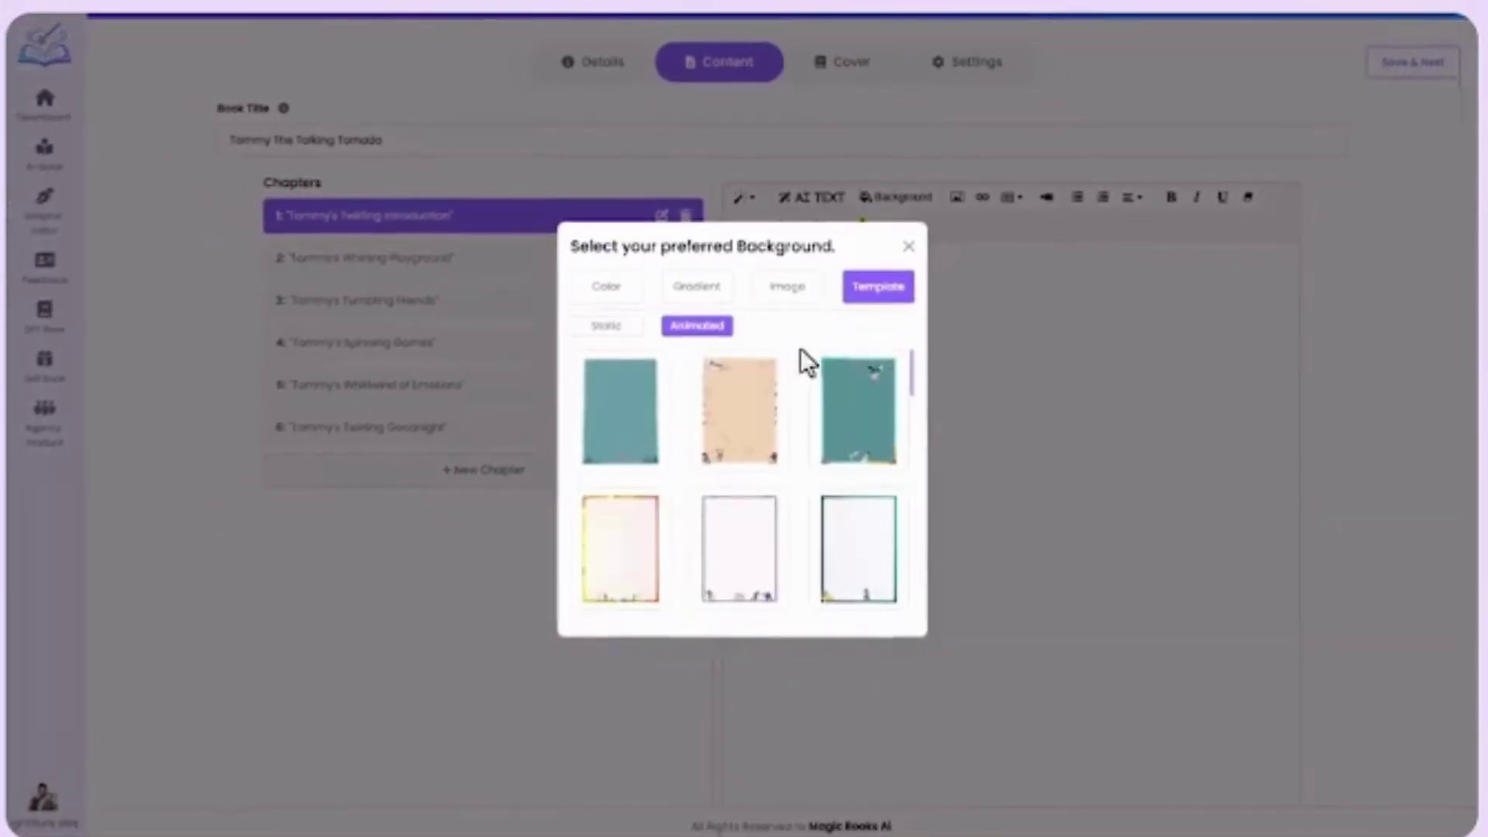
pyautogui.scroll(-5, 802, 387)
pyautogui.scroll(5, 807, 421)
pyautogui.click(787, 285)
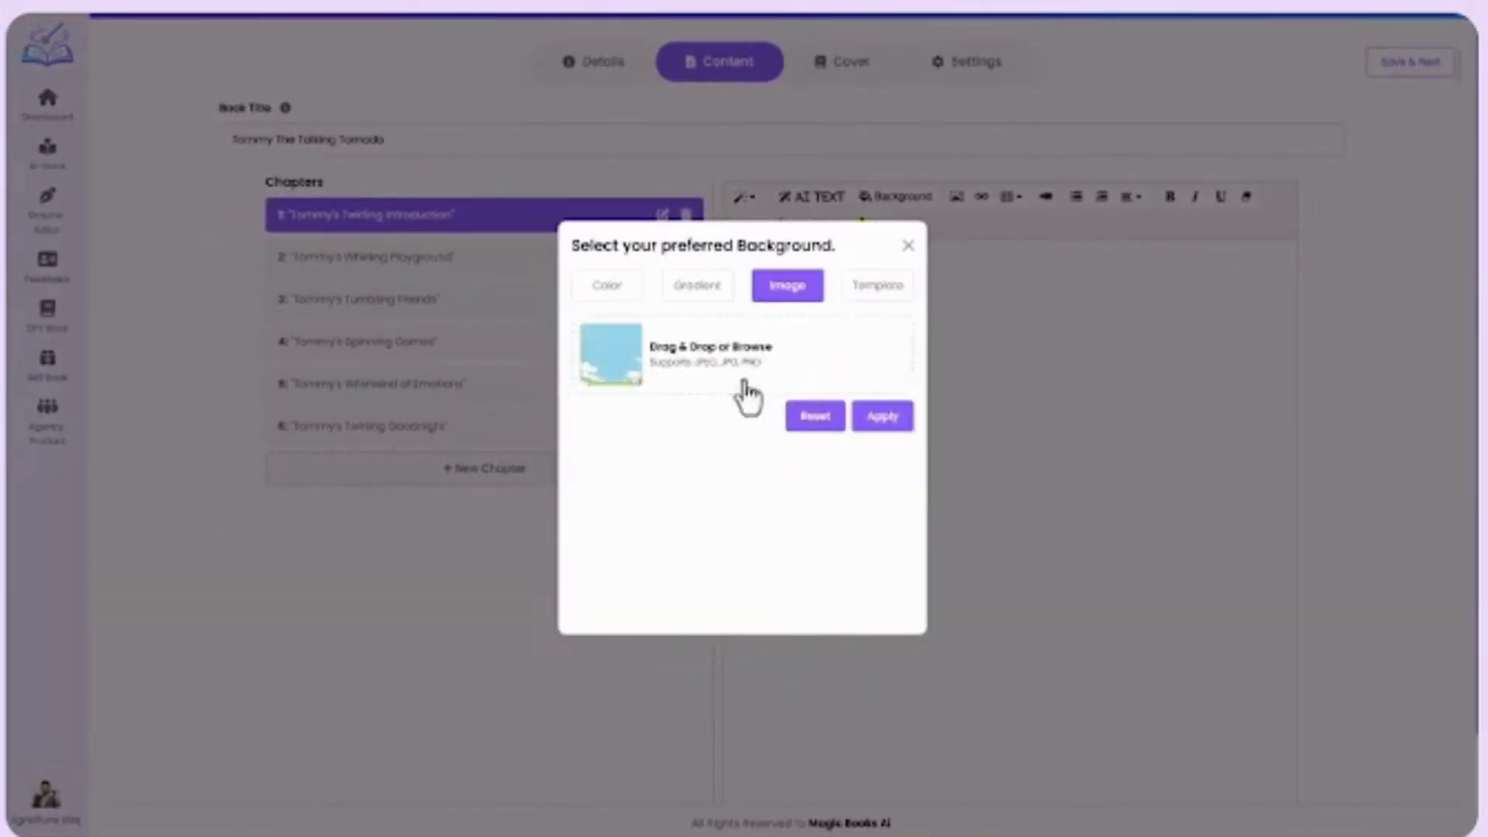
pyautogui.click(741, 378)
pyautogui.press('Return')
pyautogui.click(881, 419)
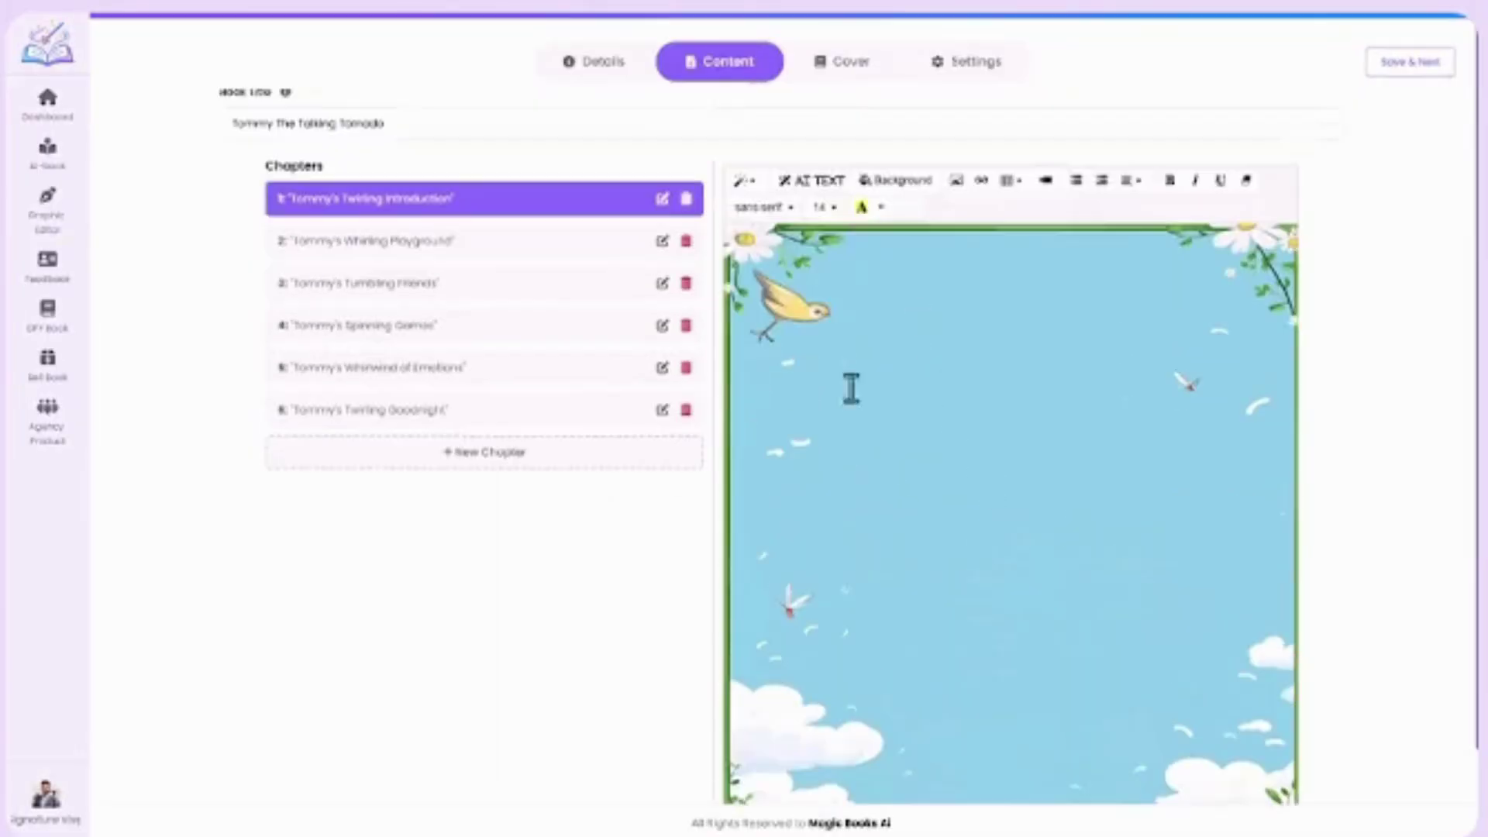
# Step: Upload and insert the tornado illustration into the page
pyautogui.click(958, 197)
pyautogui.click(798, 146)
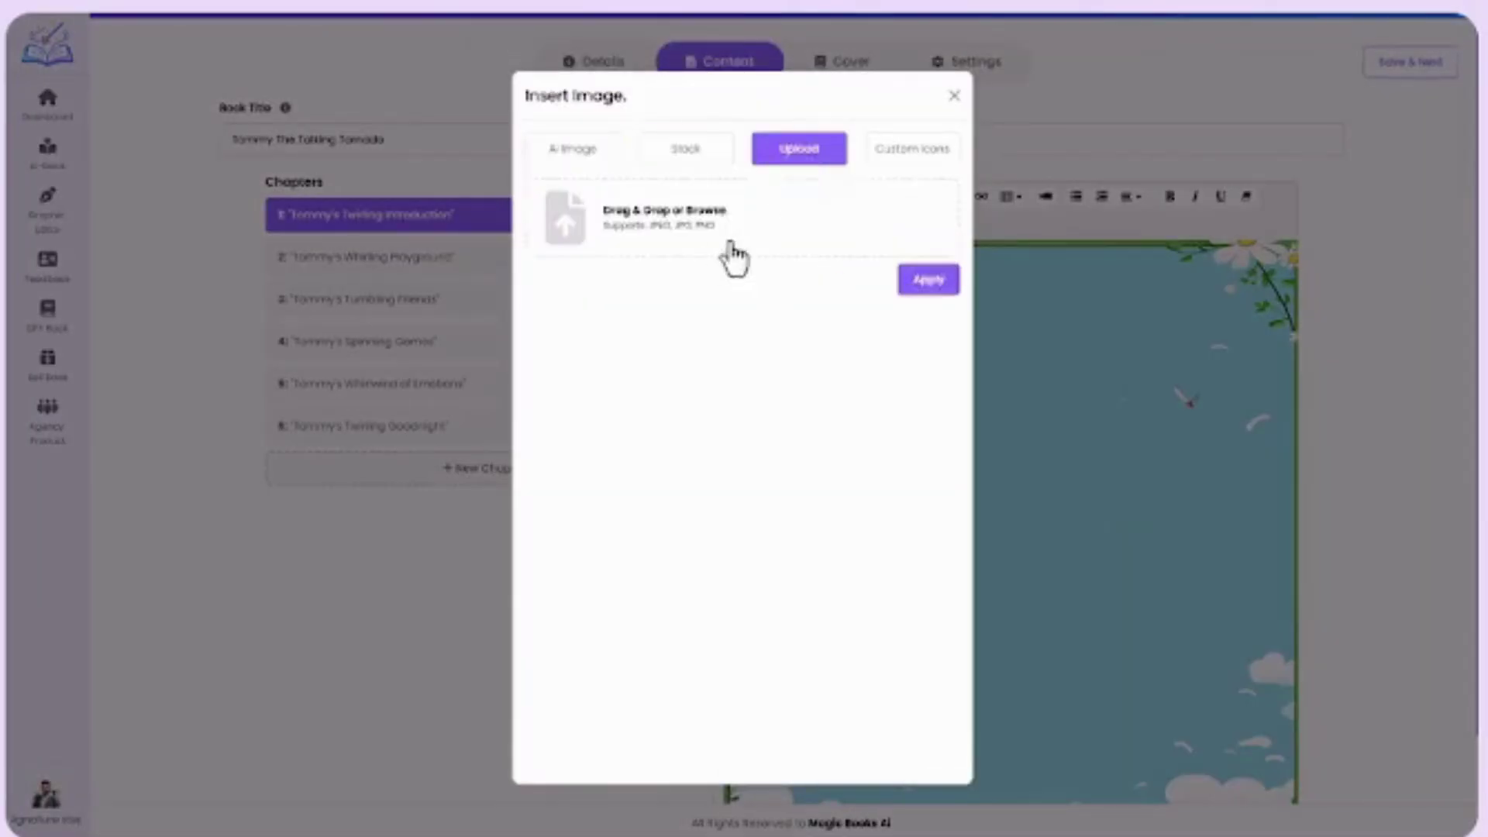
pyautogui.click(681, 146)
pyautogui.scroll(-5, 807, 256)
pyautogui.scroll(-10, 810, 252)
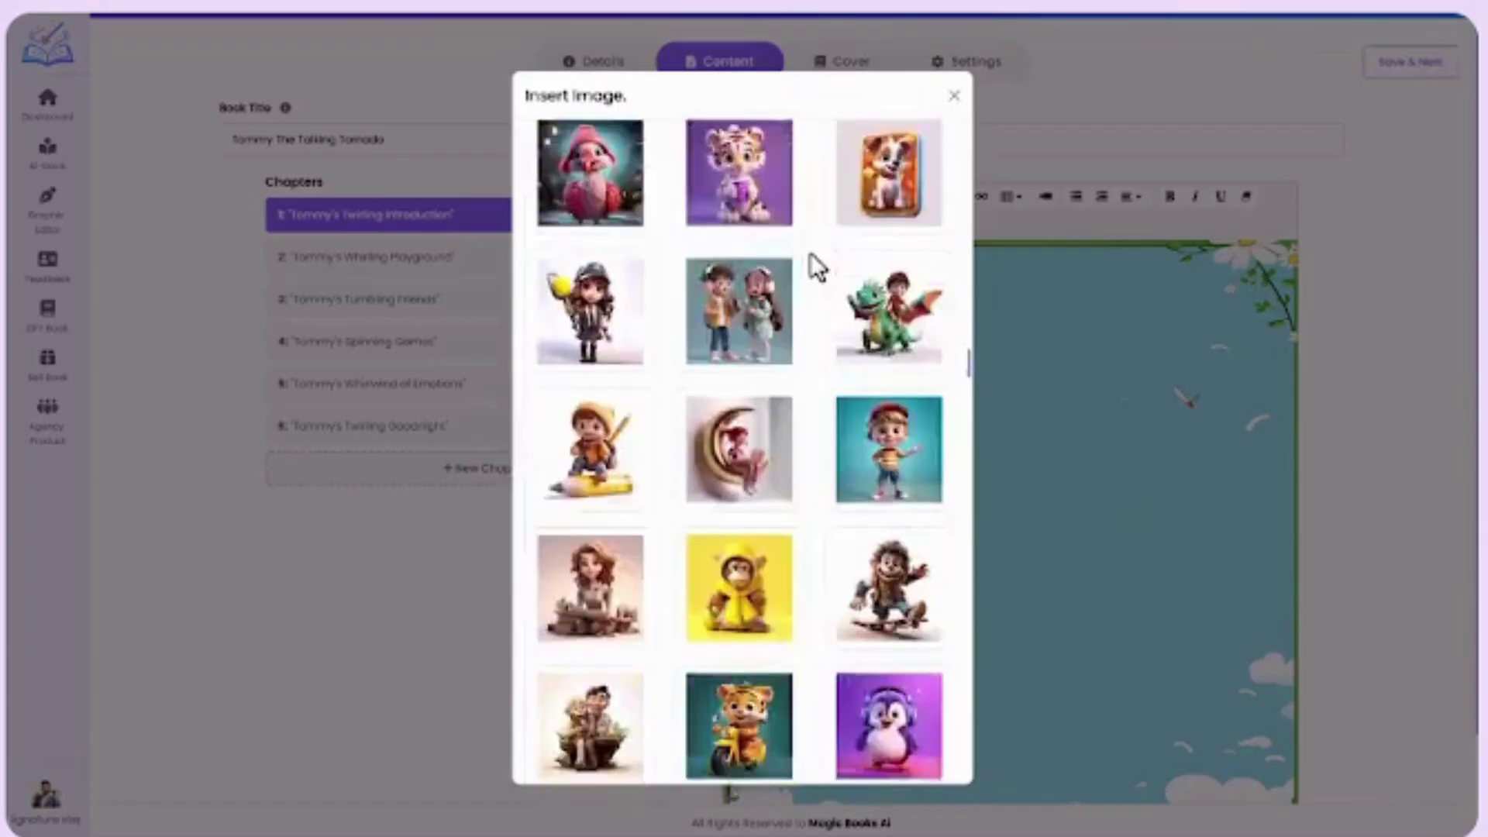
pyautogui.scroll(15, 810, 253)
pyautogui.click(799, 148)
pyautogui.click(778, 240)
pyautogui.doubleClick(428, 126)
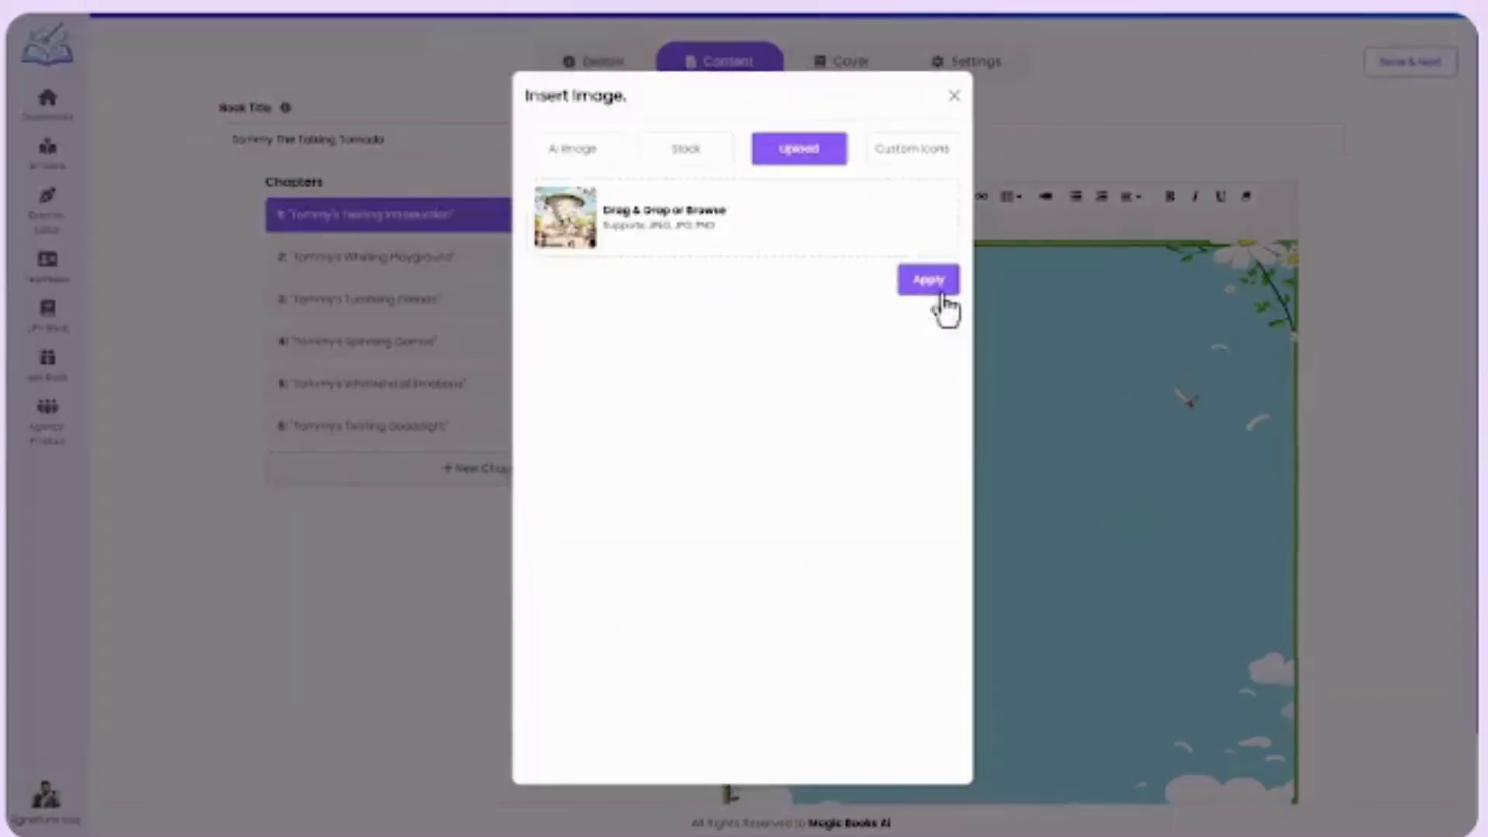
pyautogui.click(928, 280)
pyautogui.moveTo(1010, 461); pyautogui.dragTo(1313, 777)
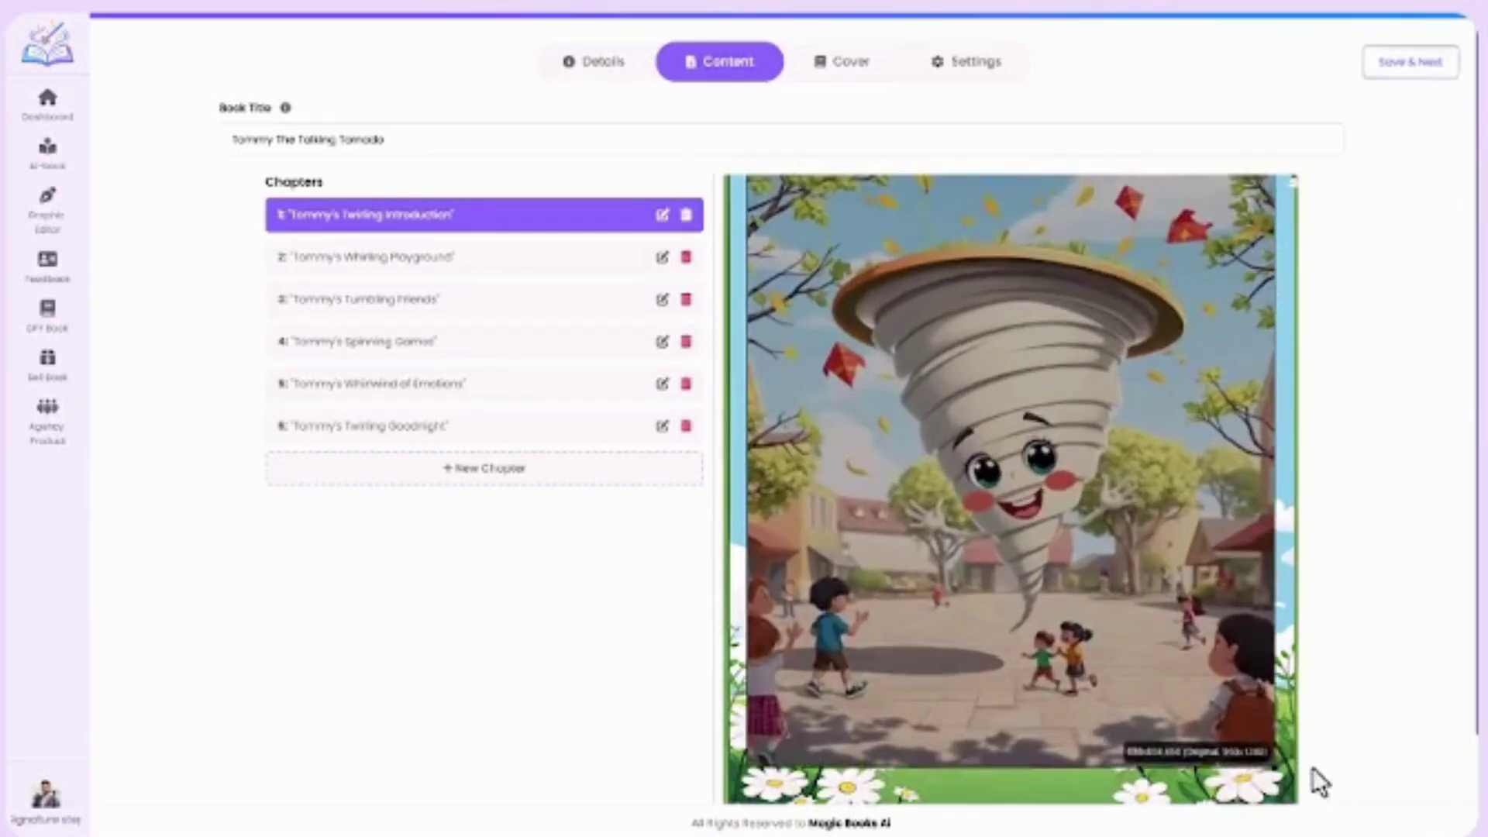
# Step: Add a new page and make its story text centred Header 2
pyautogui.scroll(-1, 971, 661)
pyautogui.click(1011, 751)
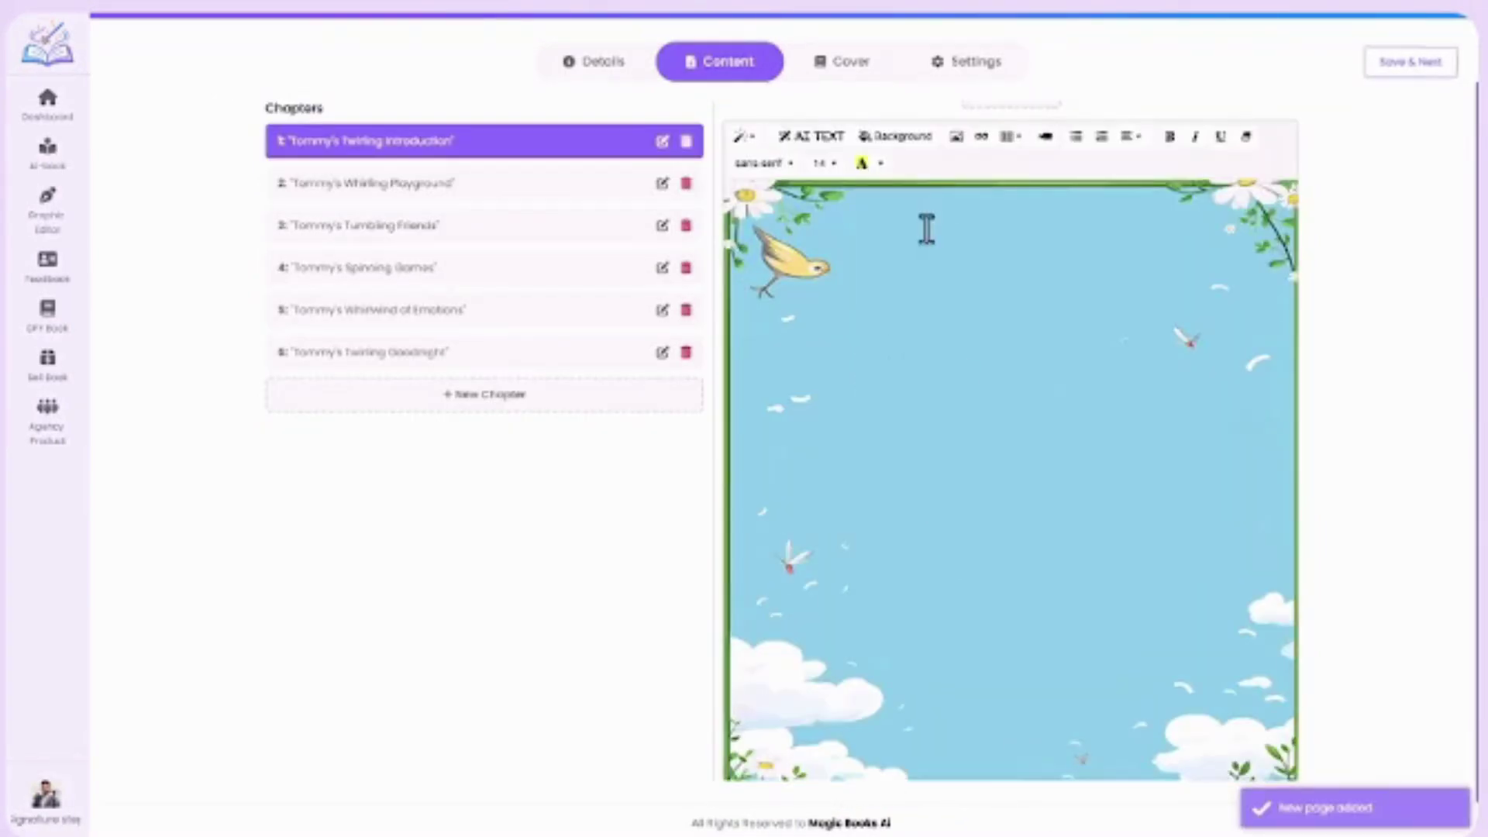
pyautogui.hotkey('ctrl', 'a')
pyautogui.click(741, 265)
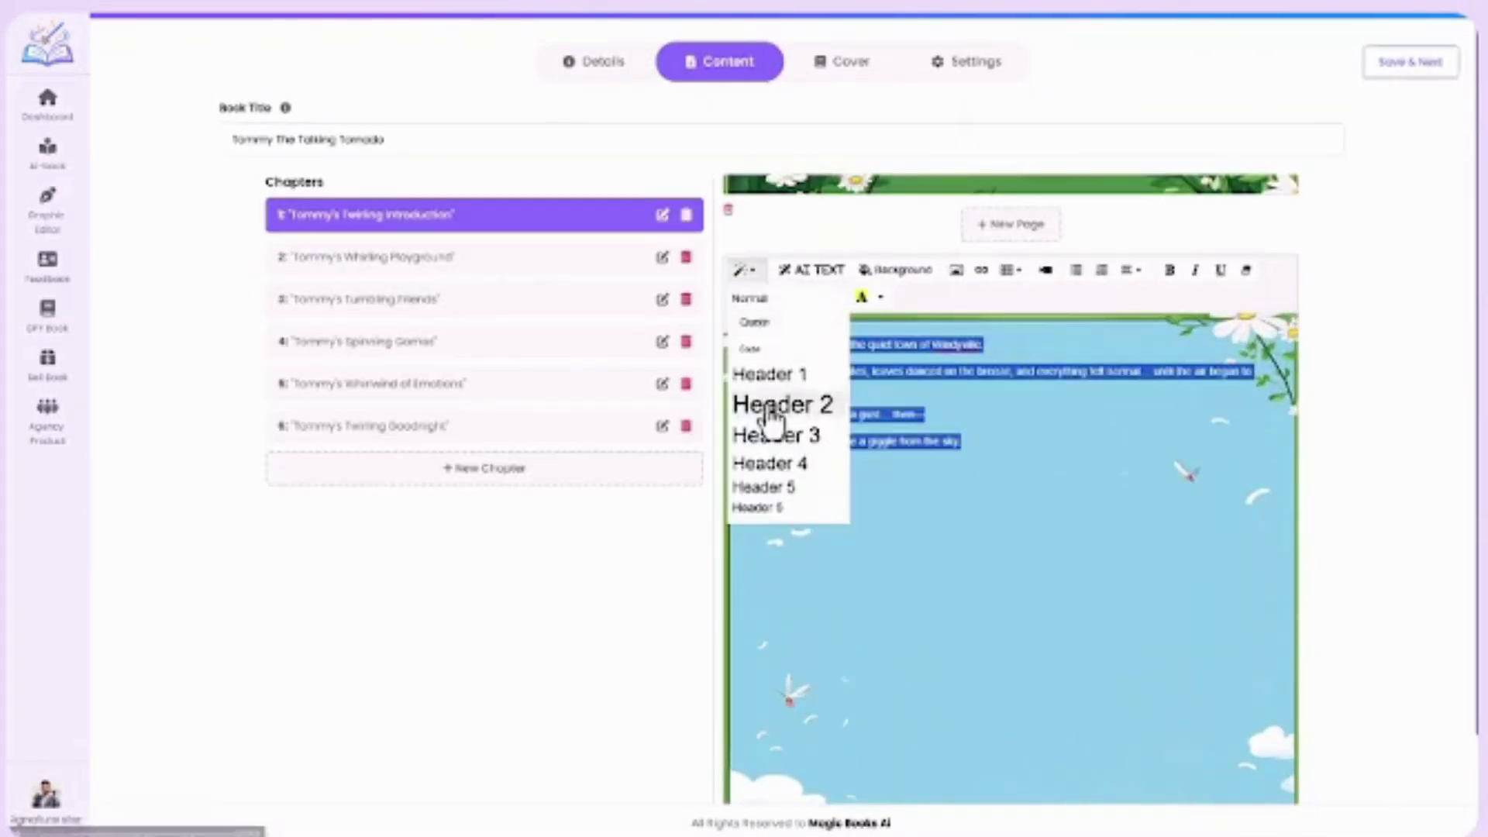
pyautogui.click(774, 415)
pyautogui.click(1163, 244)
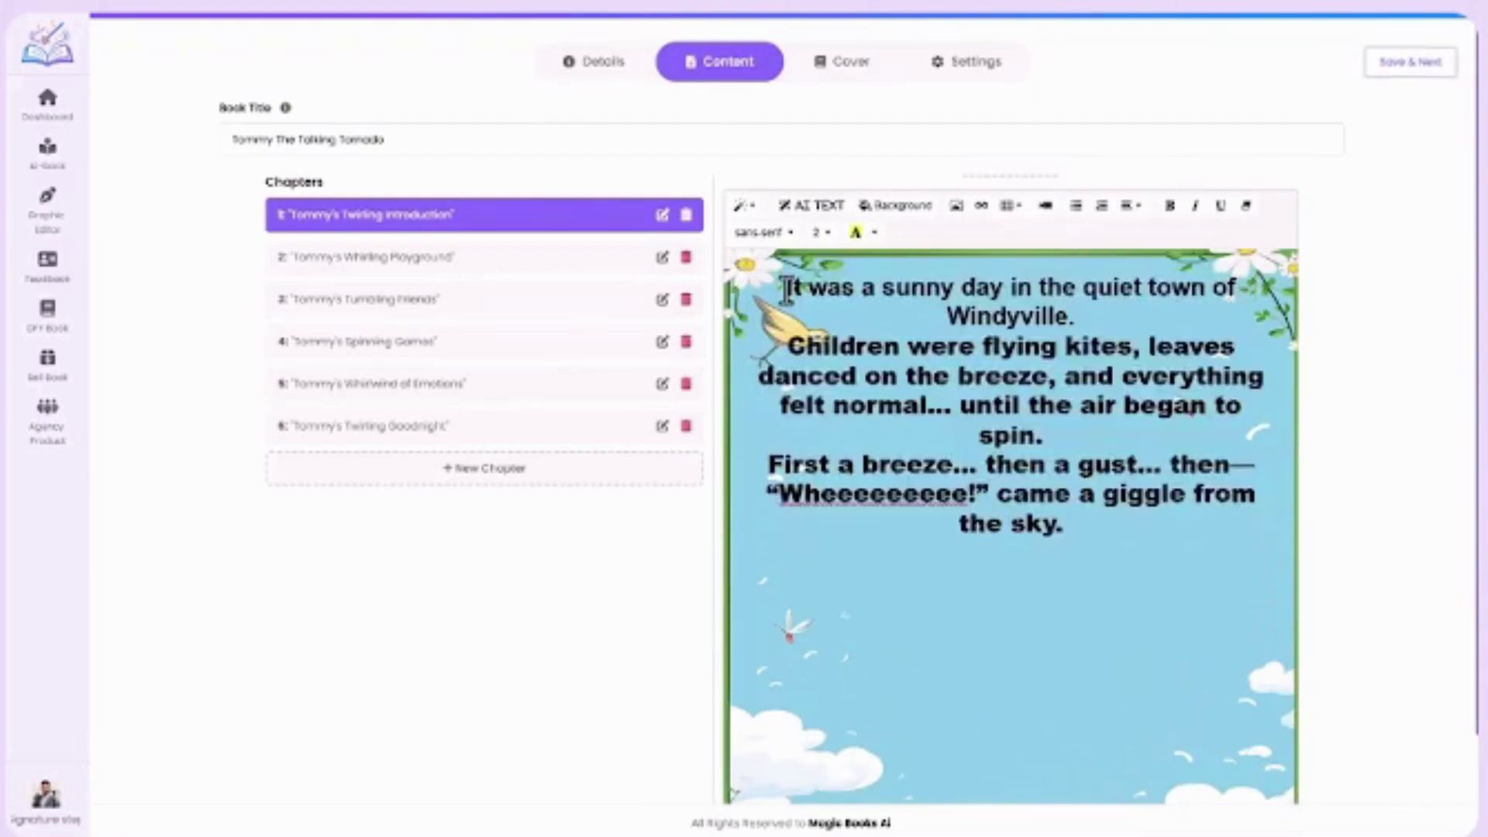
pyautogui.moveTo(802, 434); pyautogui.dragTo(1070, 463)
pyautogui.click(1069, 680)
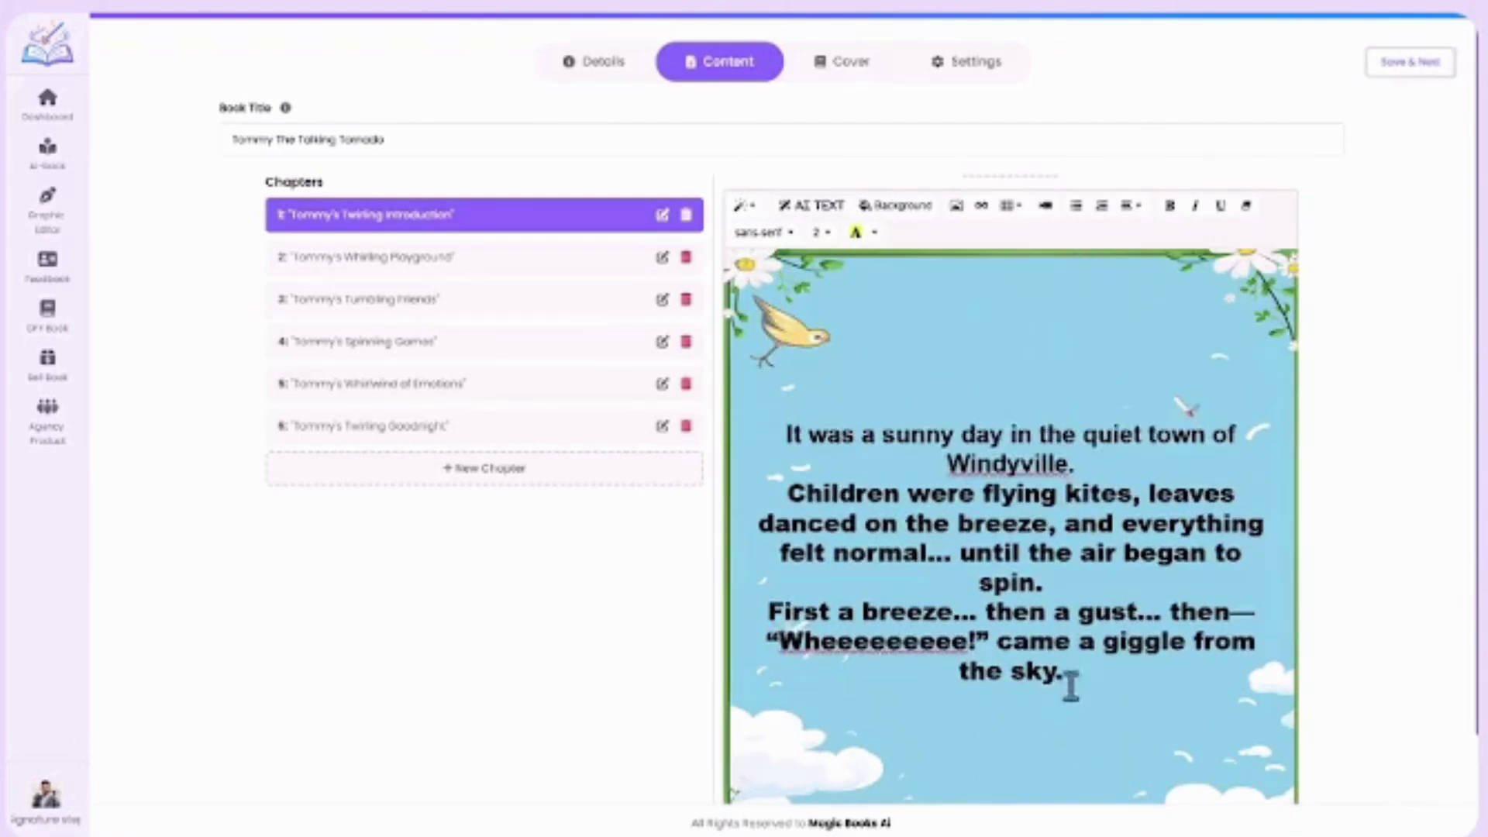
# Step: Change the story text to a different font family
pyautogui.hotkey('ctrl', 'a')
pyautogui.click(790, 232)
pyautogui.click(775, 310)
pyautogui.scroll(-3, 1008, 395)
pyautogui.click(1007, 395)
pyautogui.scroll(-1, 1007, 395)
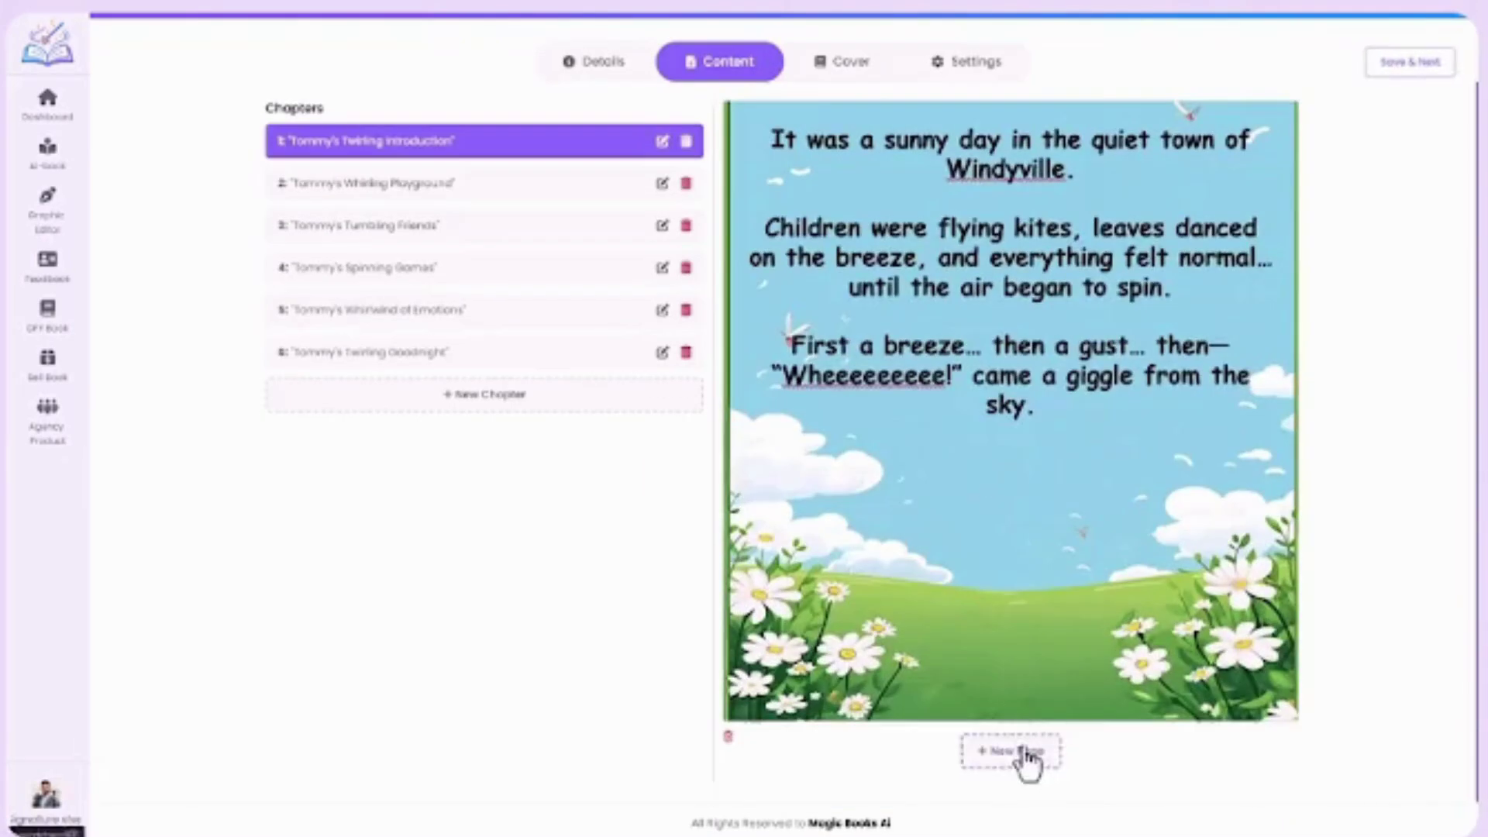
# Step: Add another page with the embedded YouTube tornado video
pyautogui.click(1021, 752)
pyautogui.click(1045, 136)
pyautogui.hotkey('ctrl', 'v')
pyautogui.click(873, 478)
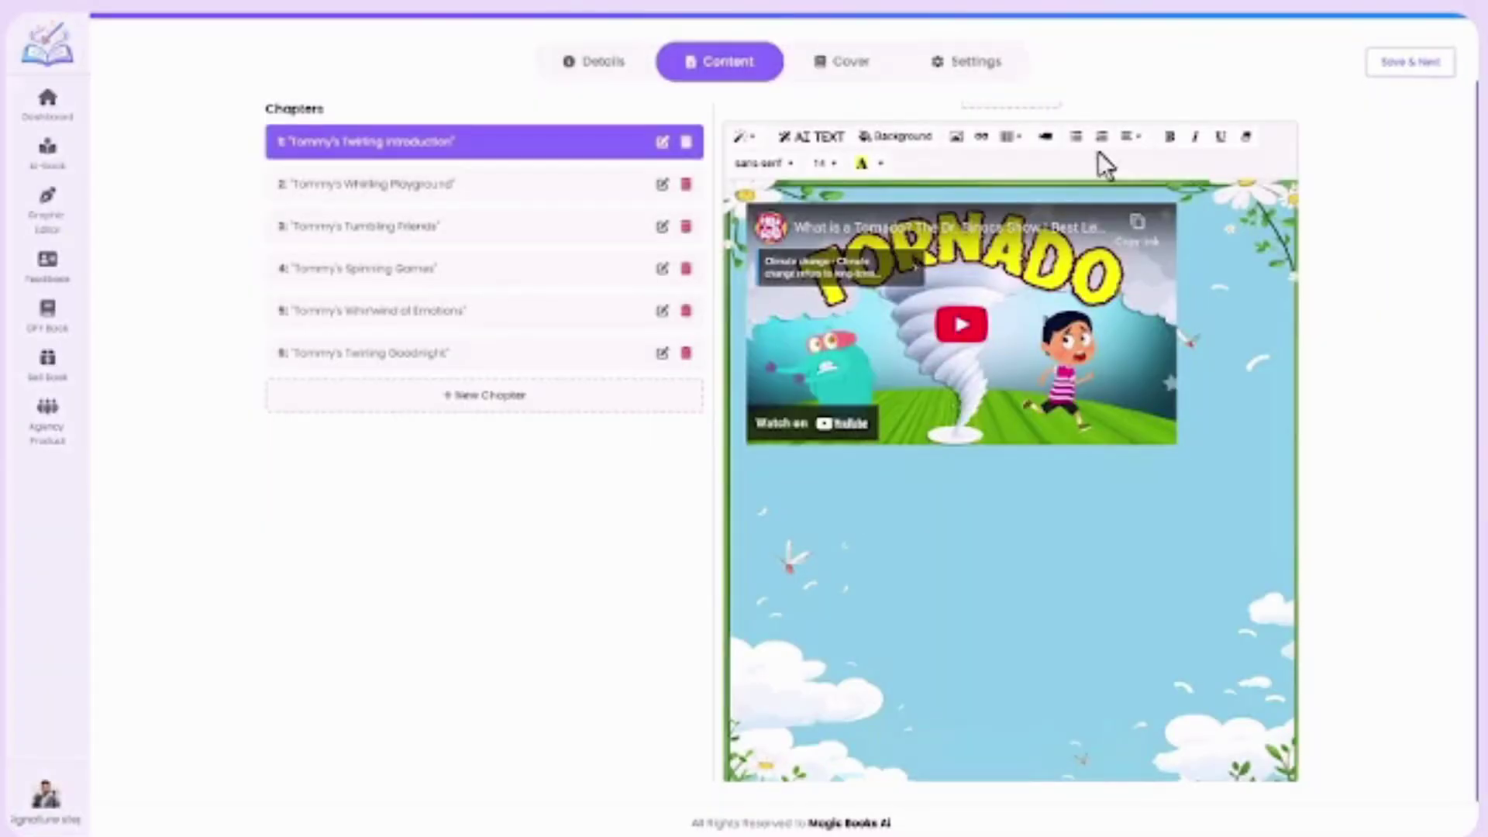
pyautogui.scroll(-3, 1233, 448)
pyautogui.scroll(1, 491, 442)
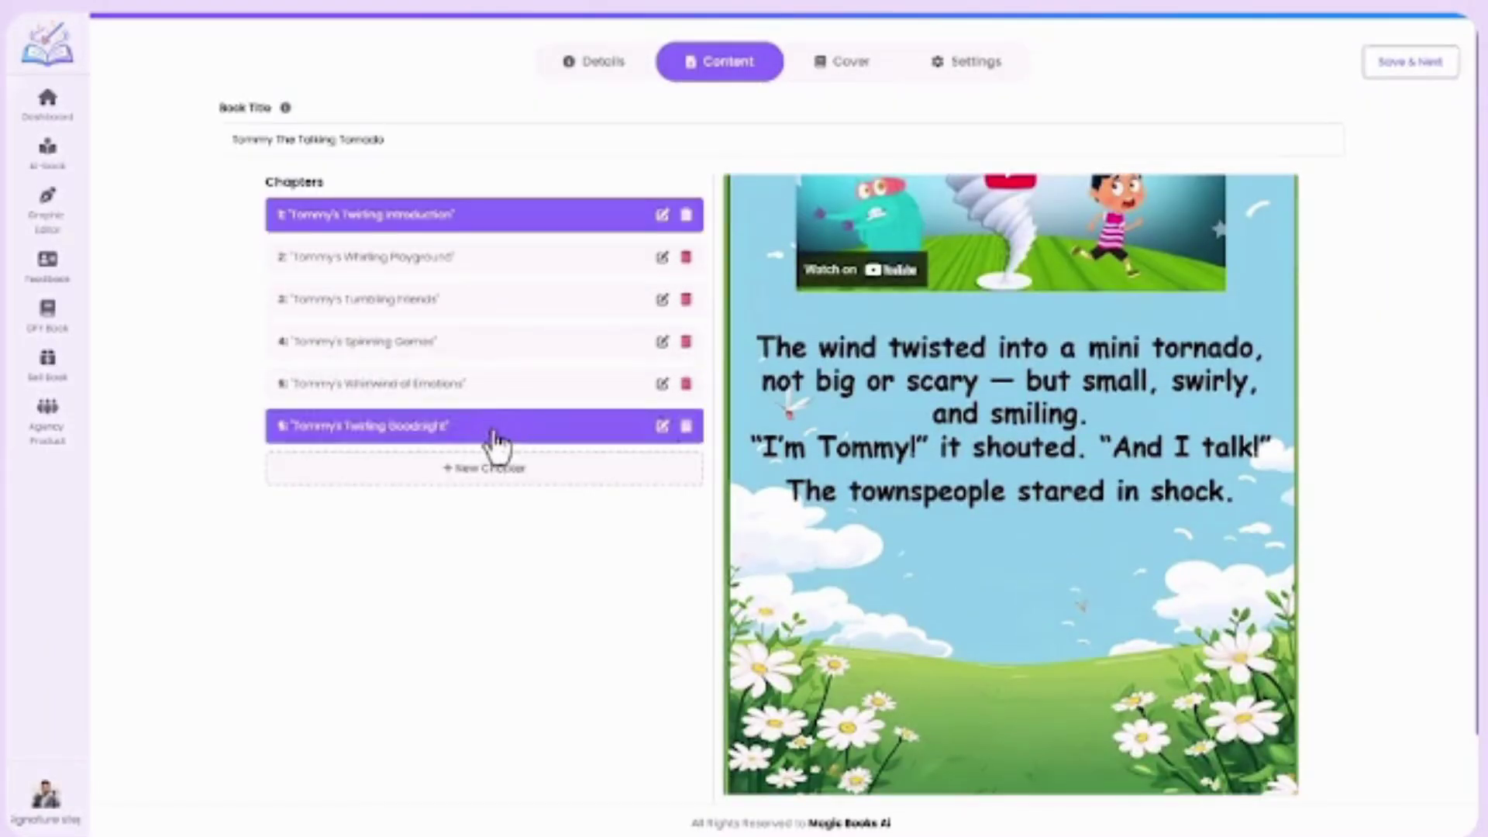
# Step: Save the content and generate front and back covers from a pasted illustration prompt
pyautogui.click(1407, 80)
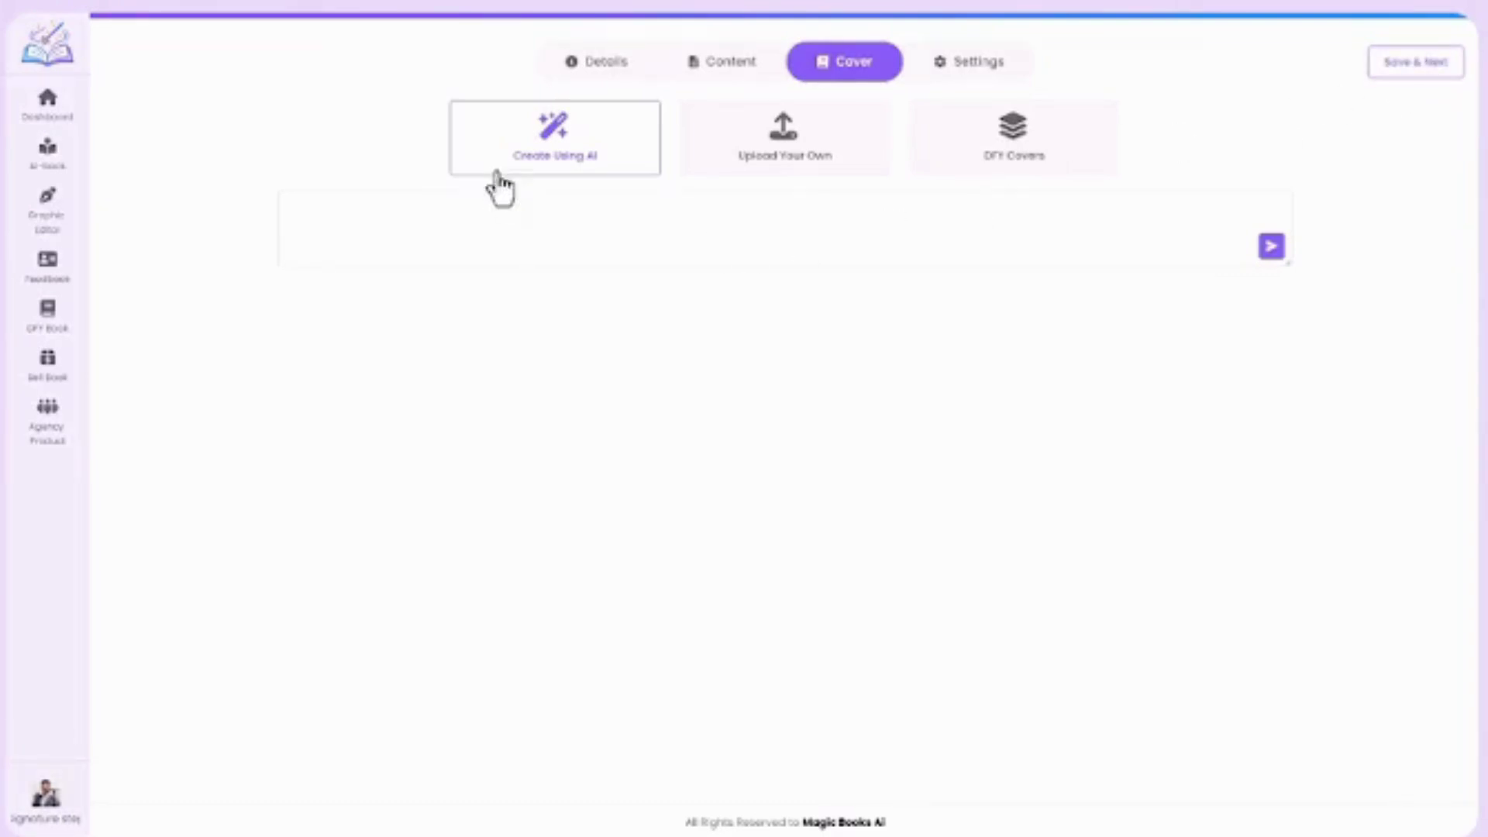
pyautogui.write("Create an imaginative and visually captivating illustration of 'Tommy The Talking Tornado' as a whimsical character with a mischievous smile, swirling winds for hair, and a voice bubble filled with playful dialogue. Show Tommy in a colorful, dynamic storm scene, interacting with other weather elements like raindrops and lightning bolts, conveying a sense of wonder and magic. Let your creativity run wild and bring this unique and enchanting character to life in a way that sparks the imagination and delights the viewer.")
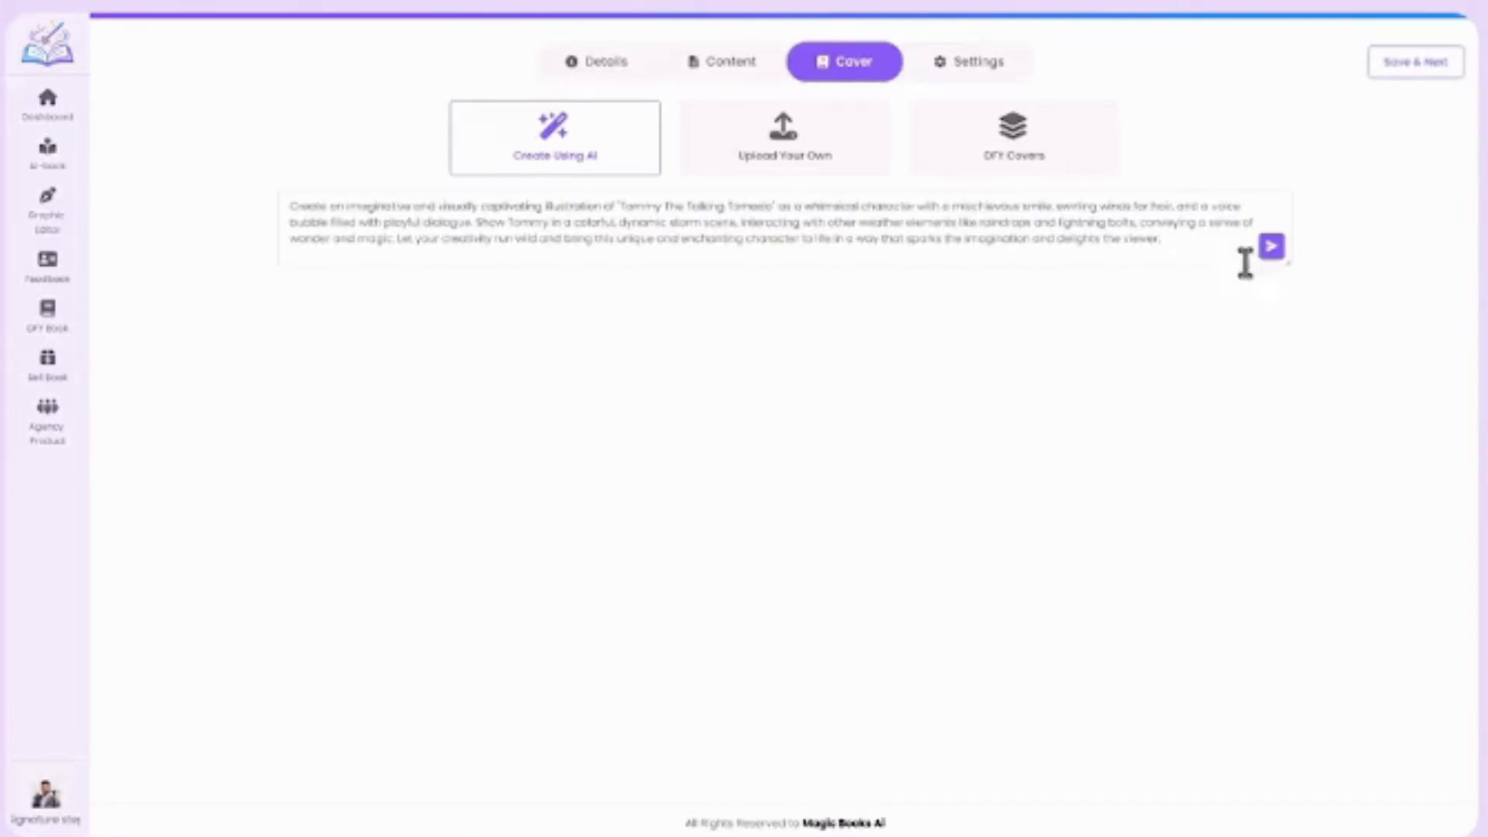
pyautogui.click(1271, 246)
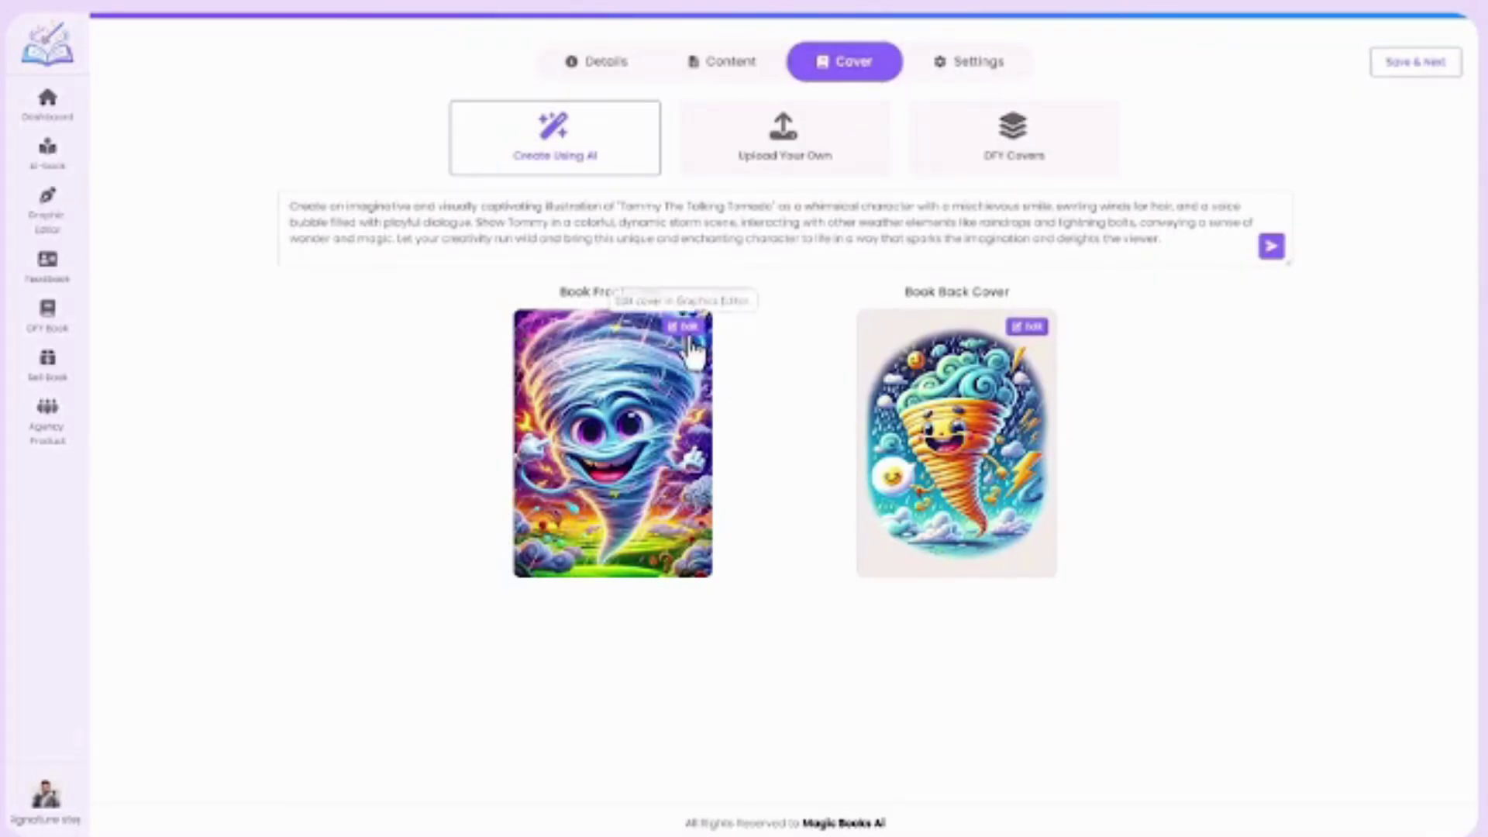
# Step: Upload your own front and back Tommy cover images
pyautogui.click(796, 155)
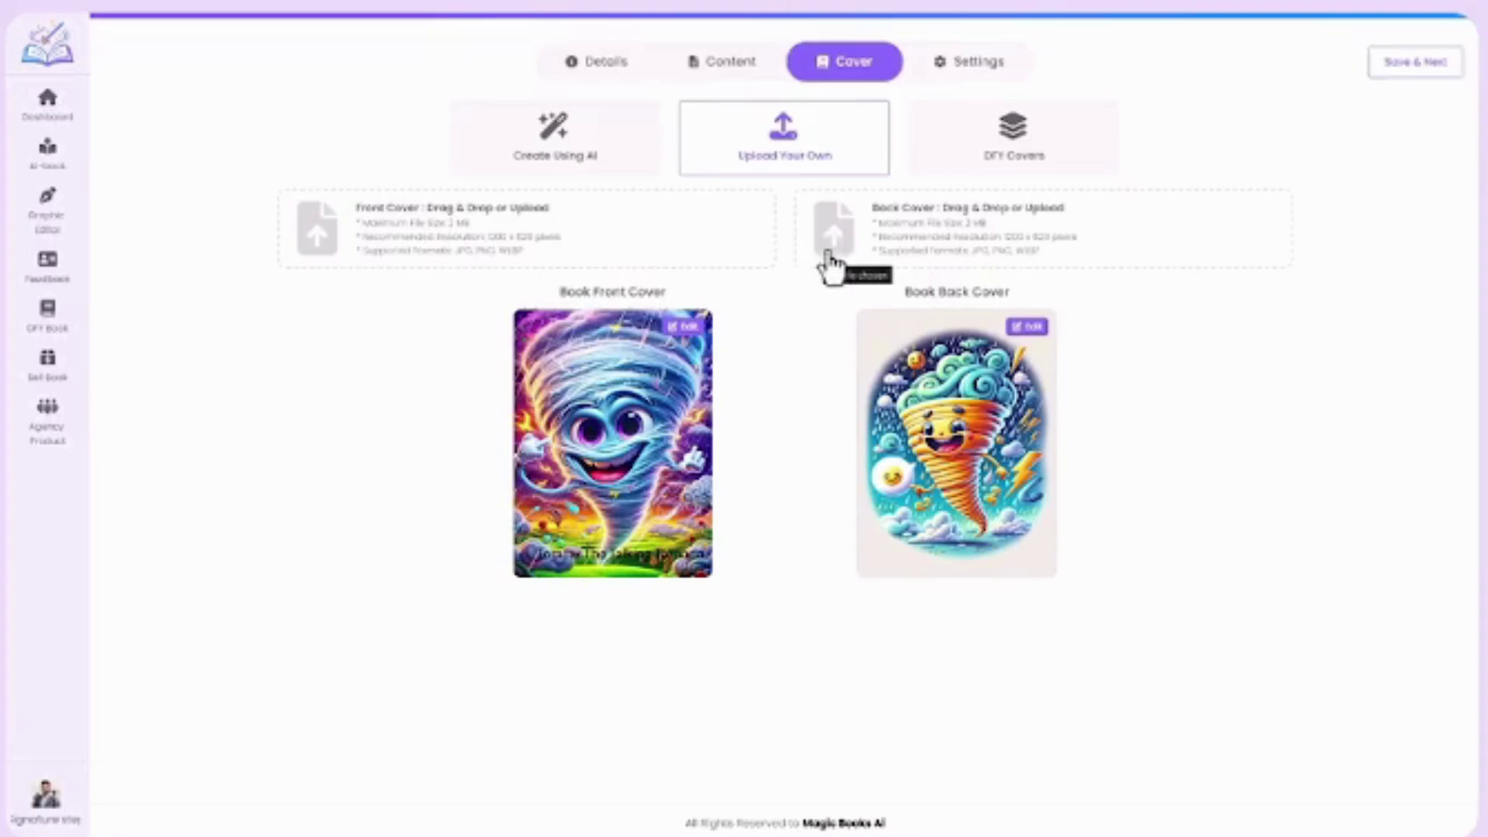
pyautogui.click(582, 262)
pyautogui.click(166, 144)
pyautogui.doubleClick(165, 143)
pyautogui.click(797, 266)
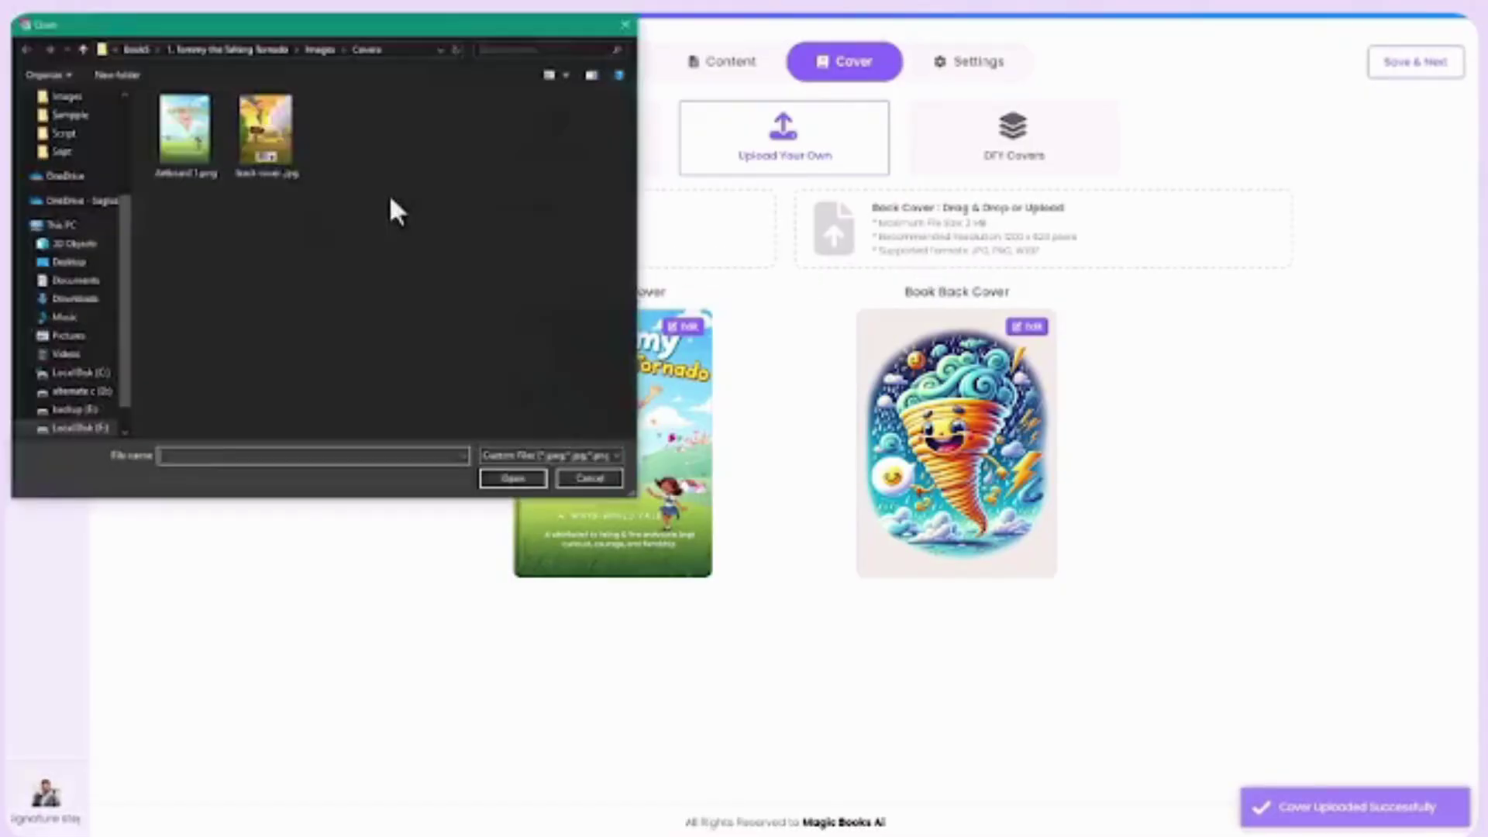
pyautogui.doubleClick(262, 128)
# Step: Browse the DFY Covers gallery without choosing one, then save the covers
pyautogui.click(980, 170)
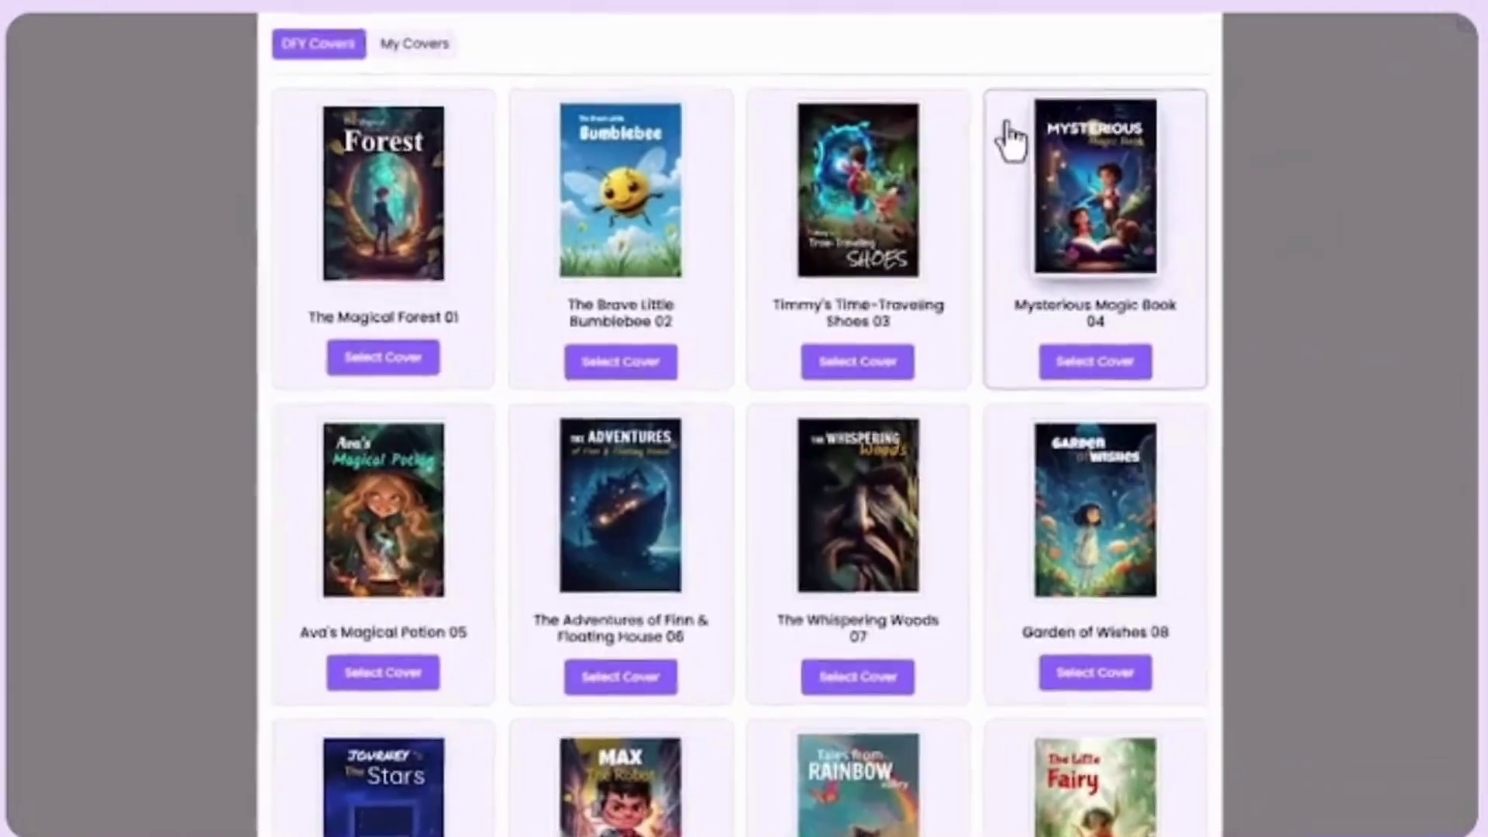
pyautogui.scroll(-1, 980, 171)
pyautogui.scroll(-20, 979, 171)
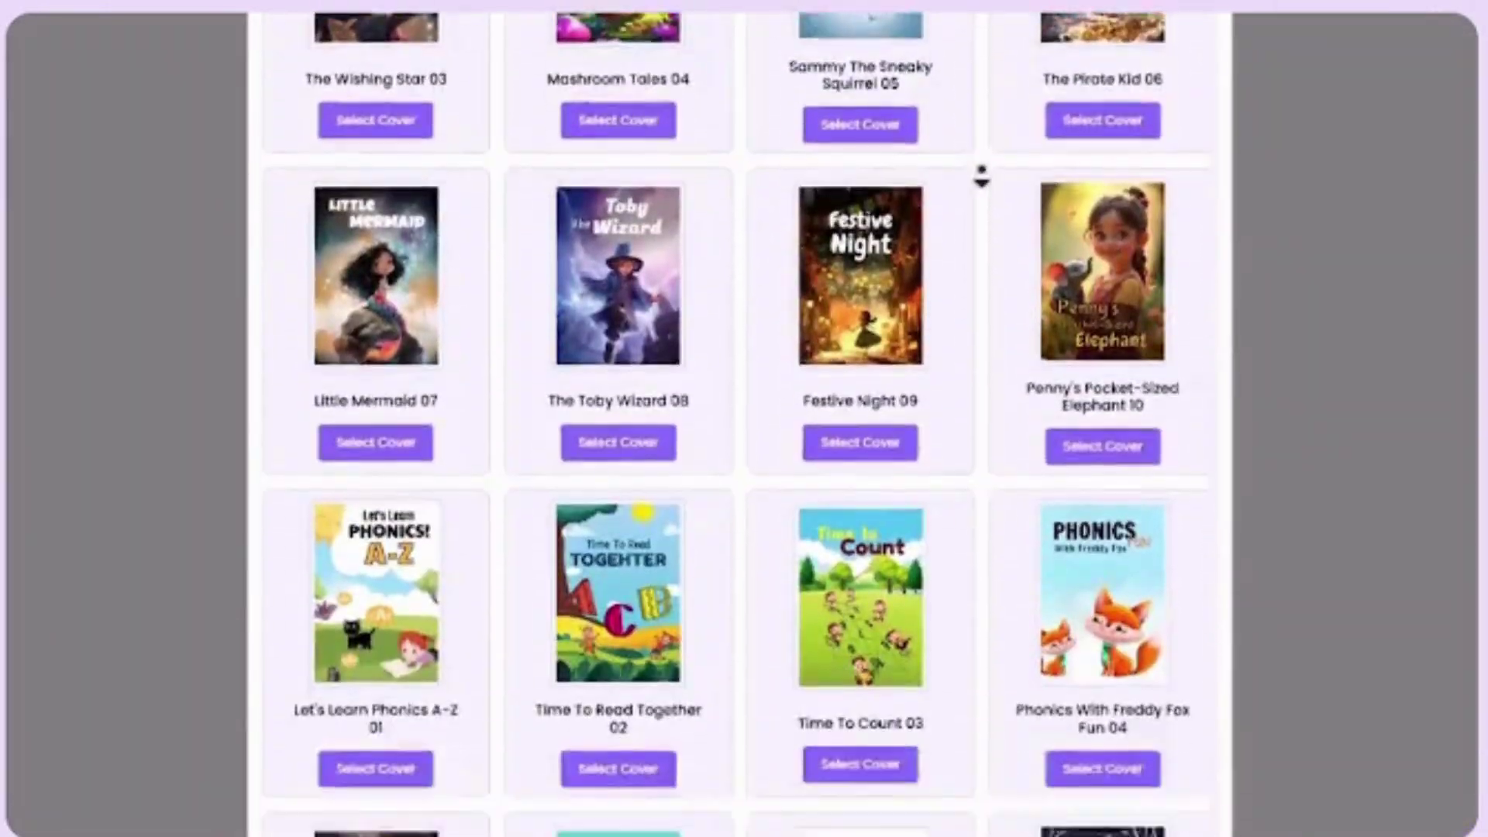
pyautogui.scroll(-20, 981, 176)
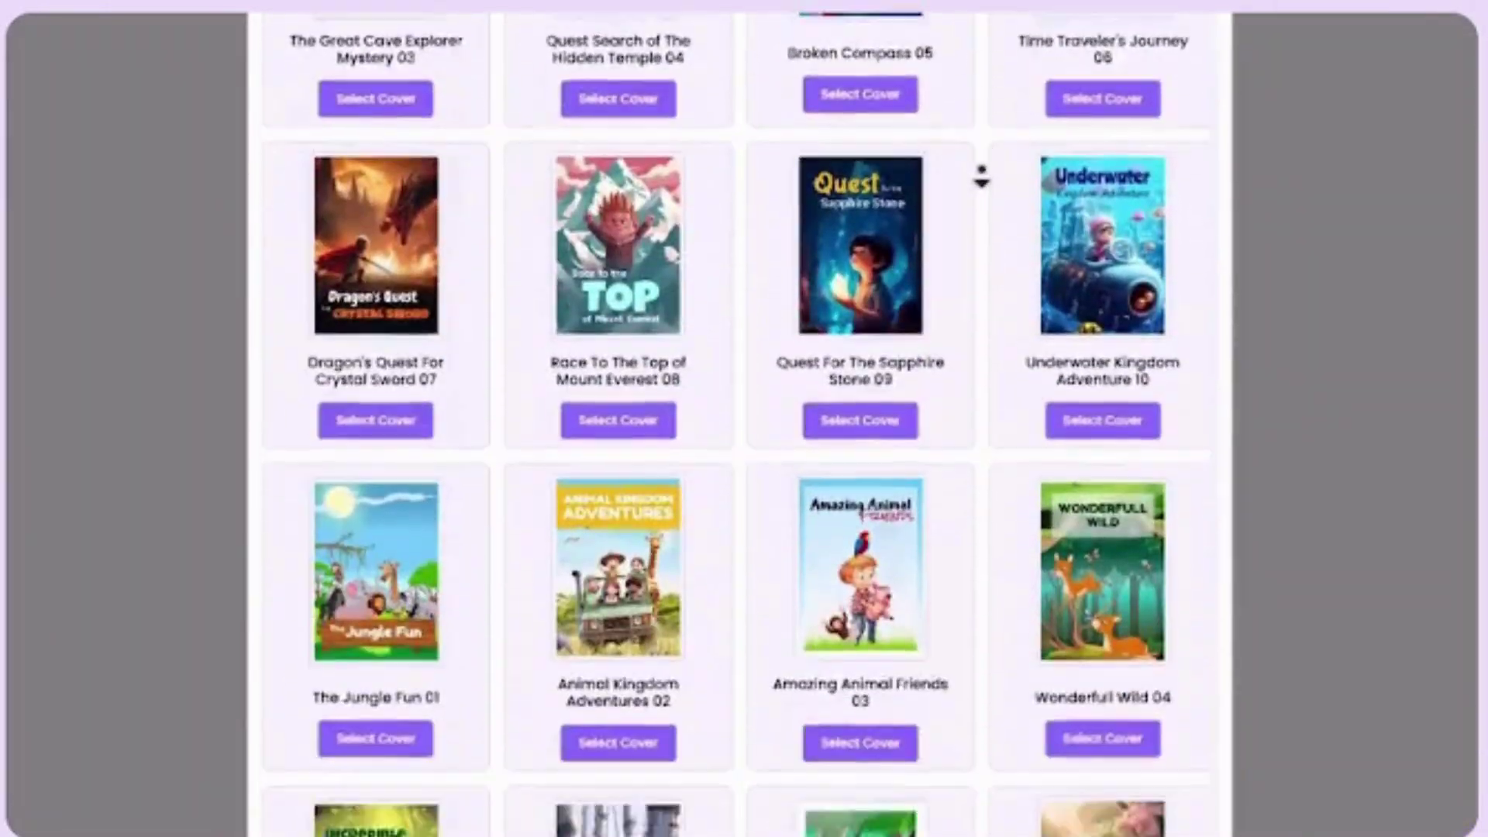
pyautogui.scroll(-20, 981, 177)
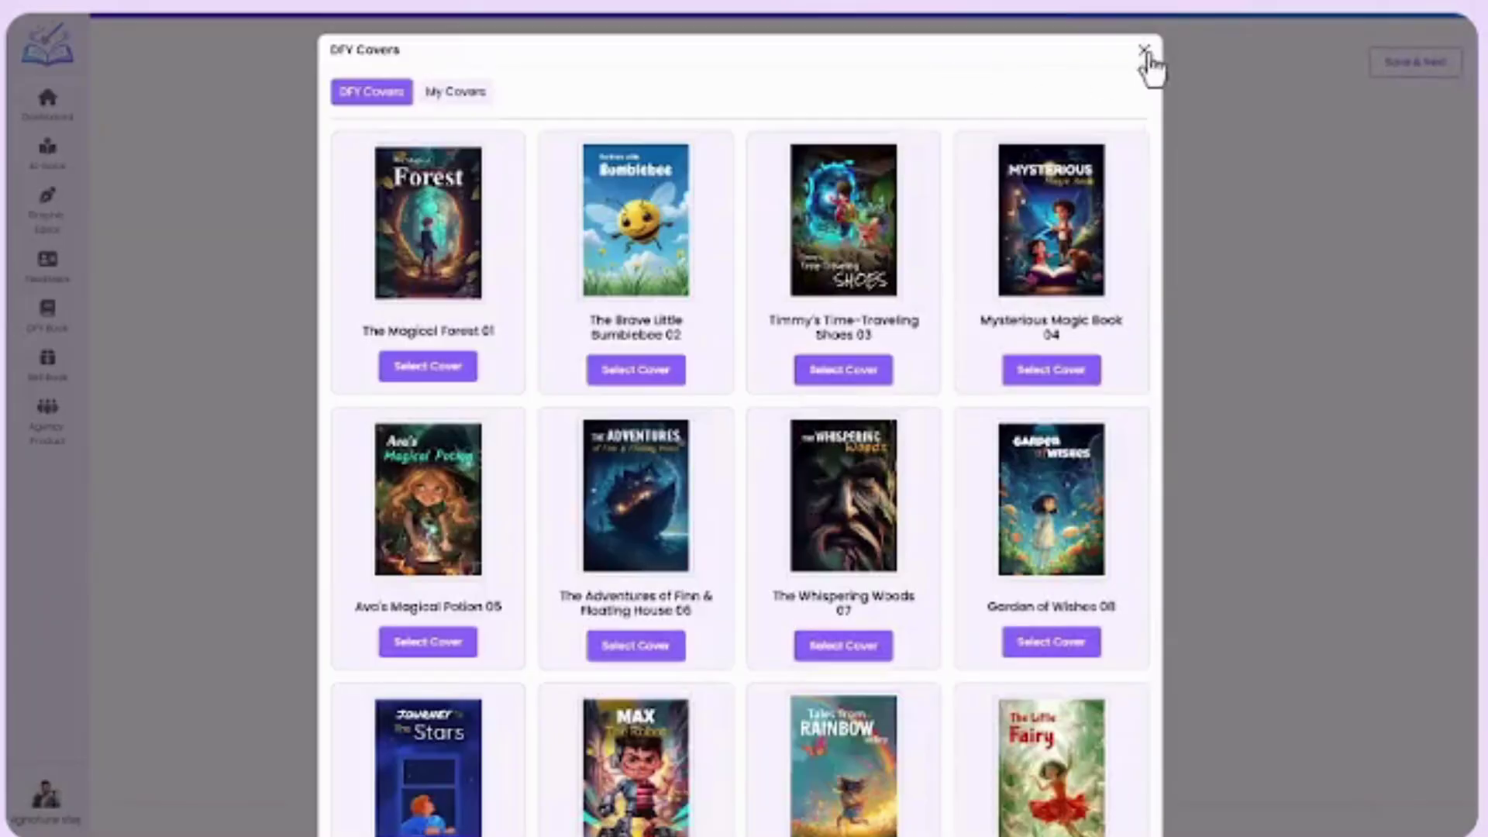
pyautogui.click(1149, 60)
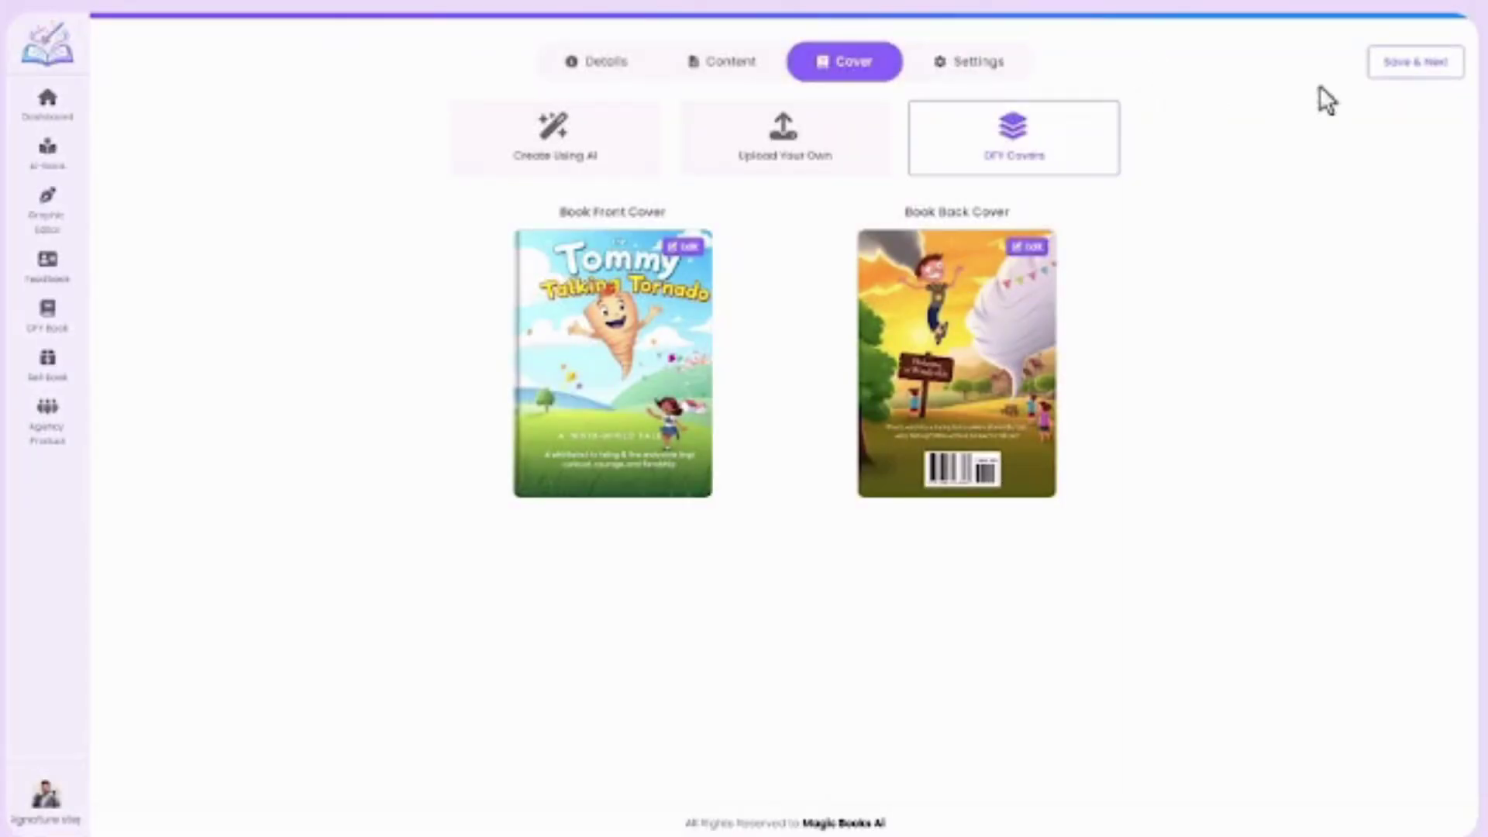
pyautogui.click(1411, 87)
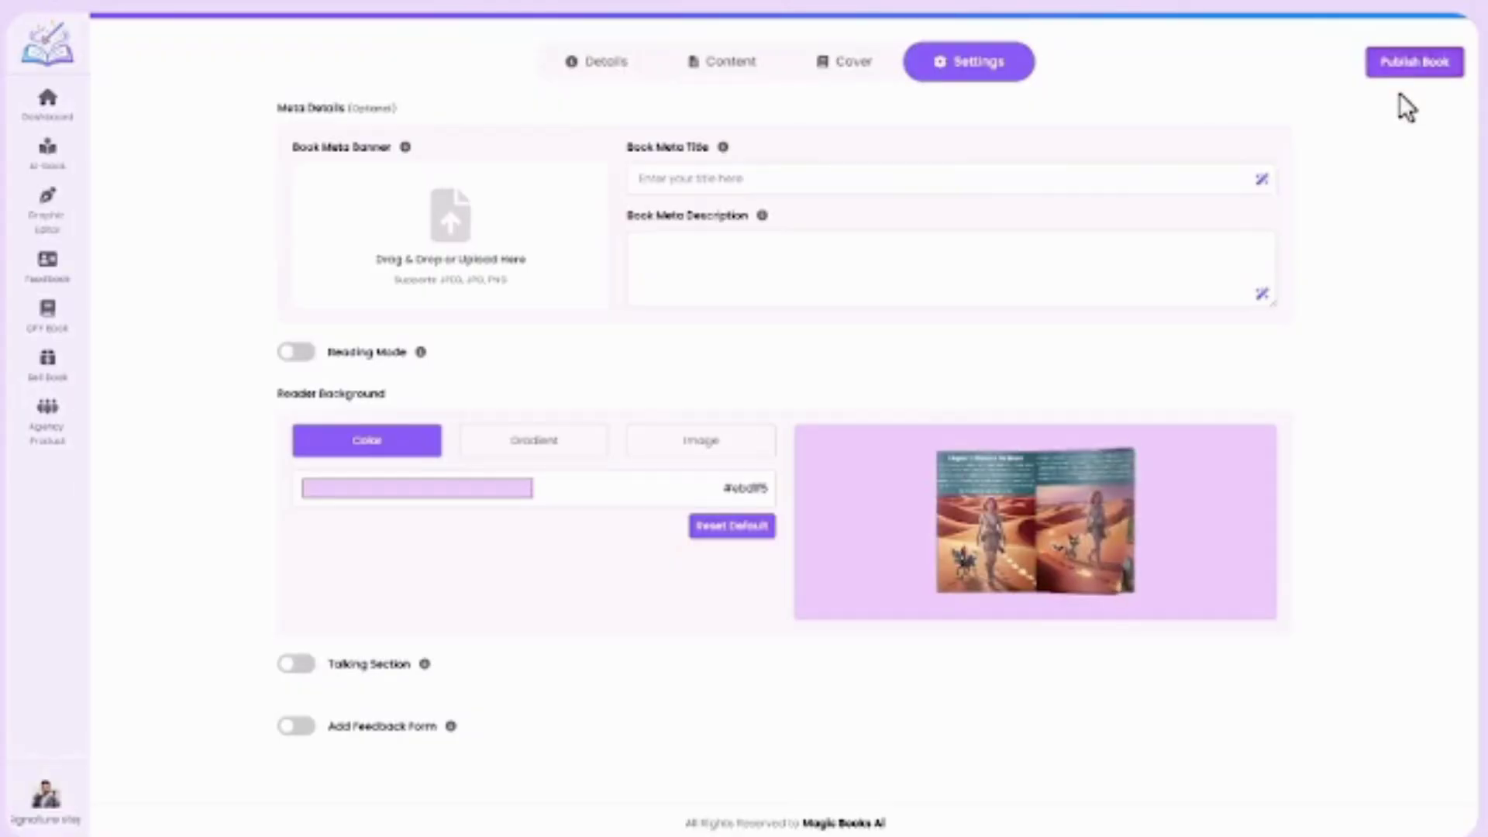
# Step: Use Artboard 1.png as the meta banner and paste the book description
pyautogui.click(441, 270)
pyautogui.doubleClick(189, 150)
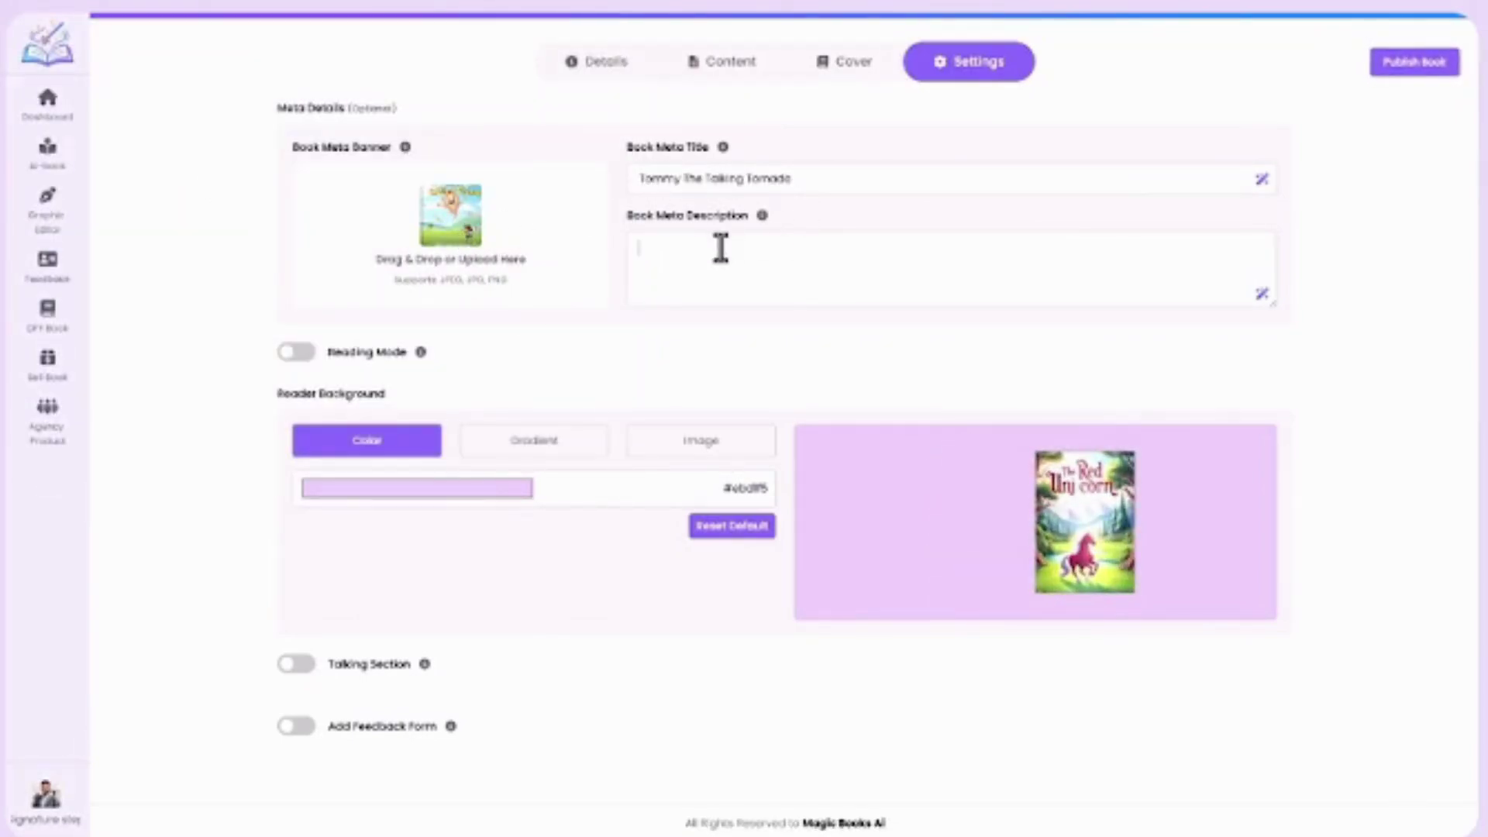
pyautogui.write('Join Tommy, the cheerful little tornado who loves to talk, twirl, and make new friends. From fun playground adventures to heartwarming lessons, this delightful story brings laughter, kindness, and imagination to every page. Perfect for kids who enjoy magical and exciting tales!')
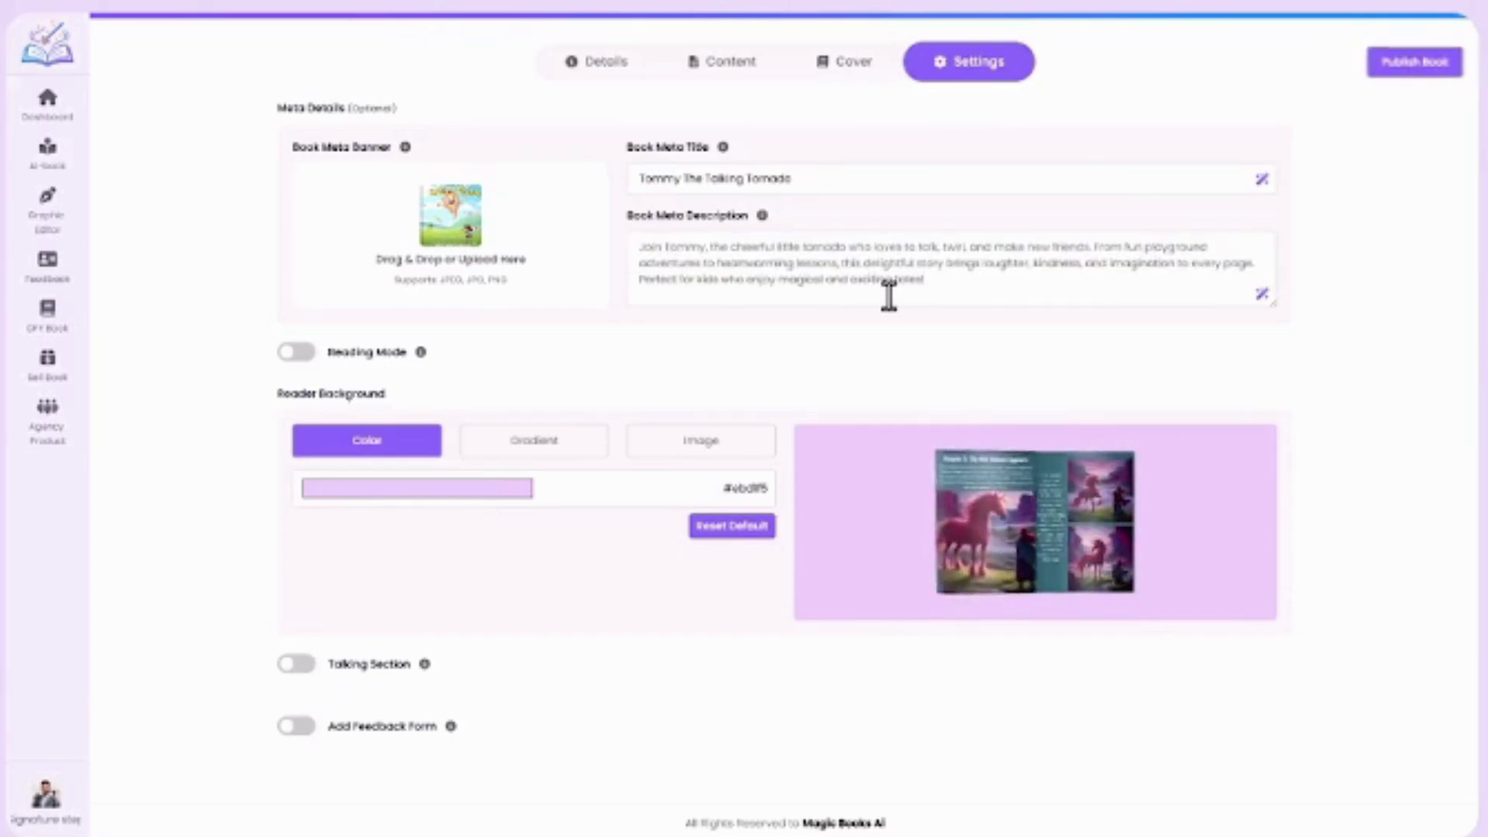
# Step: Turn on Reading Mode with Flip Mode selected
pyautogui.click(305, 356)
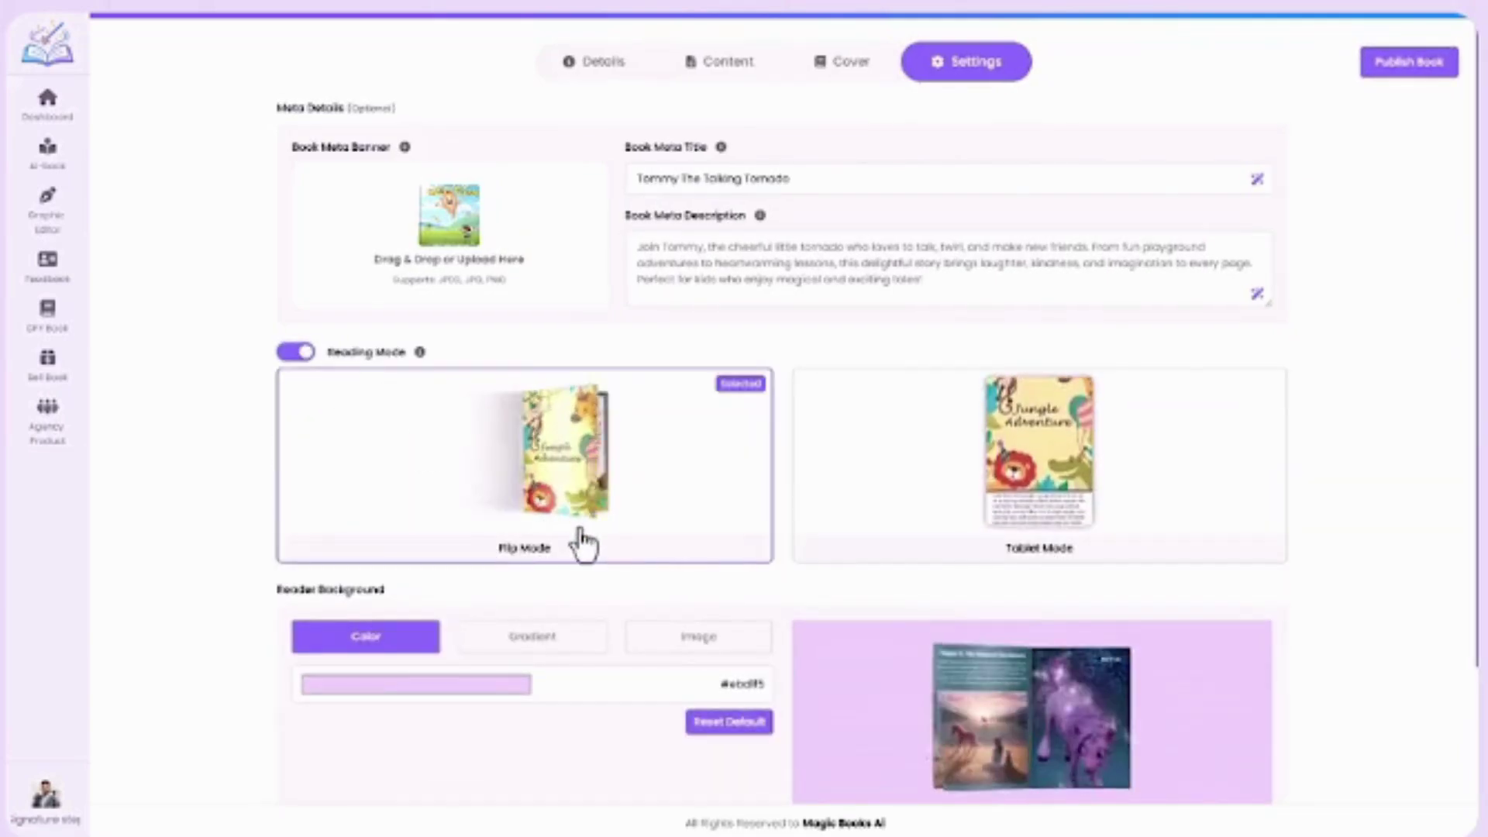
pyautogui.click(1002, 557)
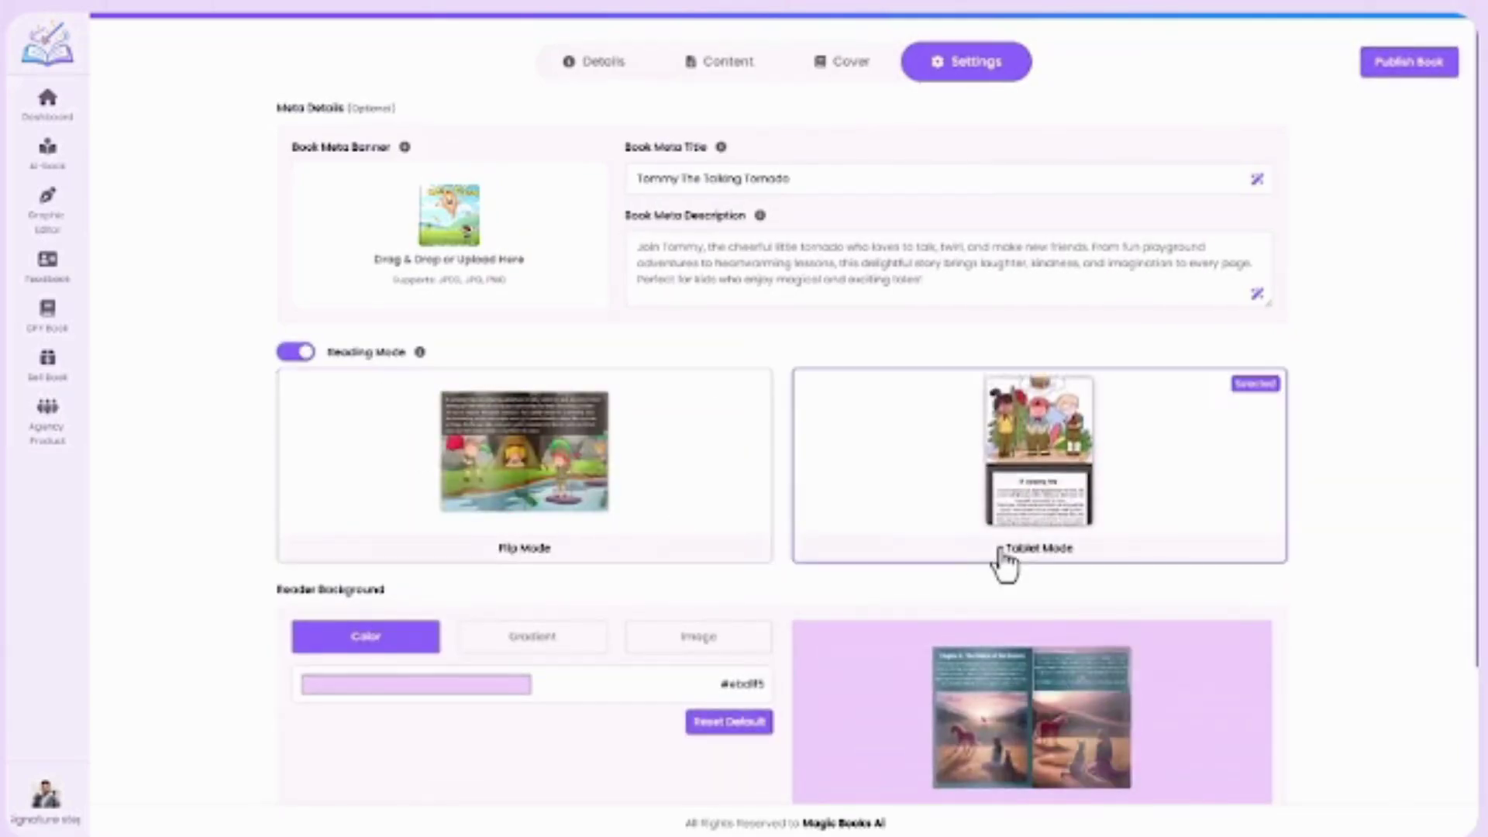
pyautogui.click(631, 546)
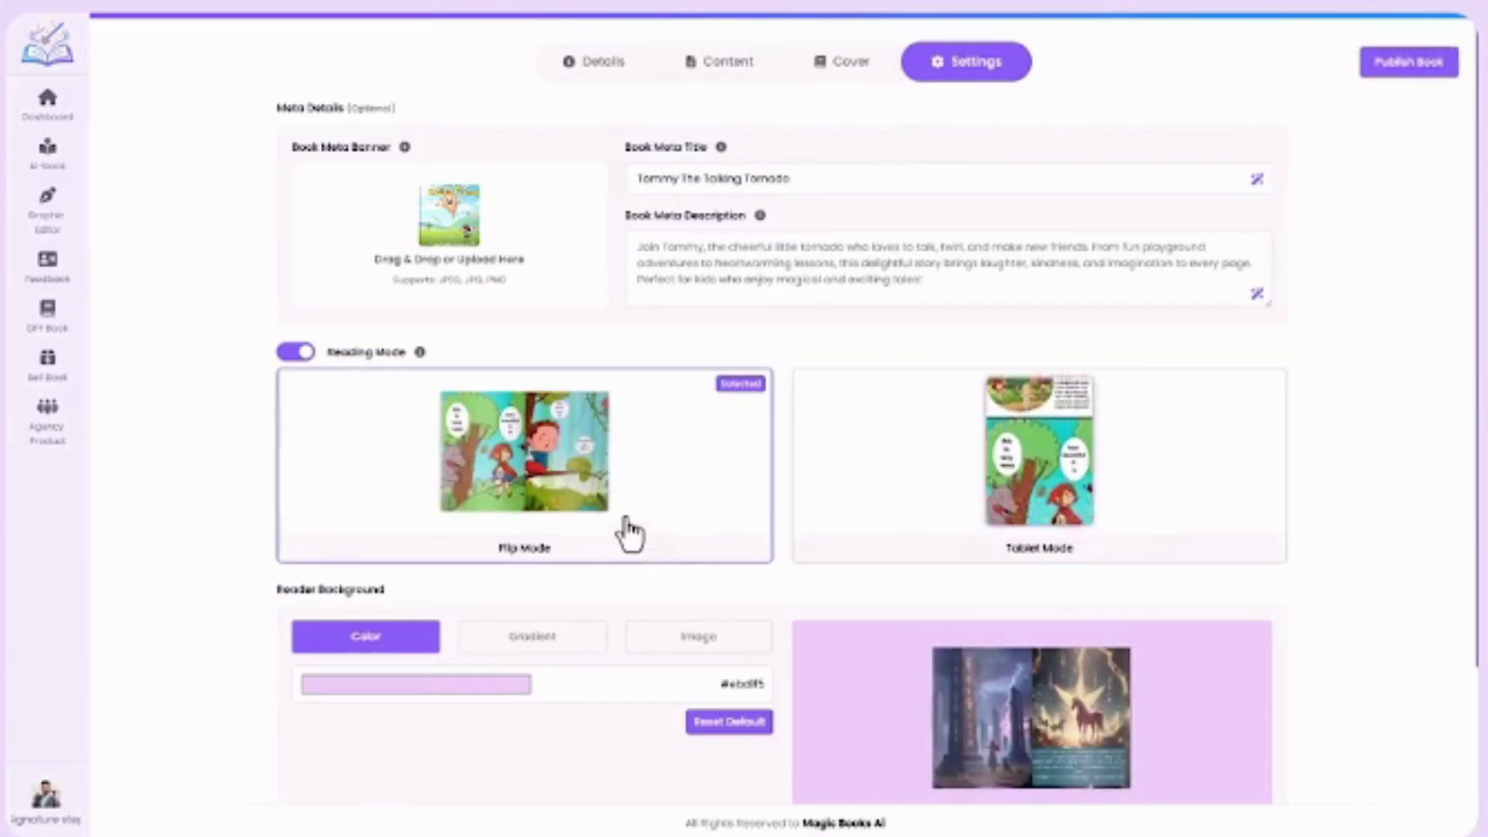
# Step: Set the reader background to an uploaded blue image
pyautogui.scroll(-2, 631, 535)
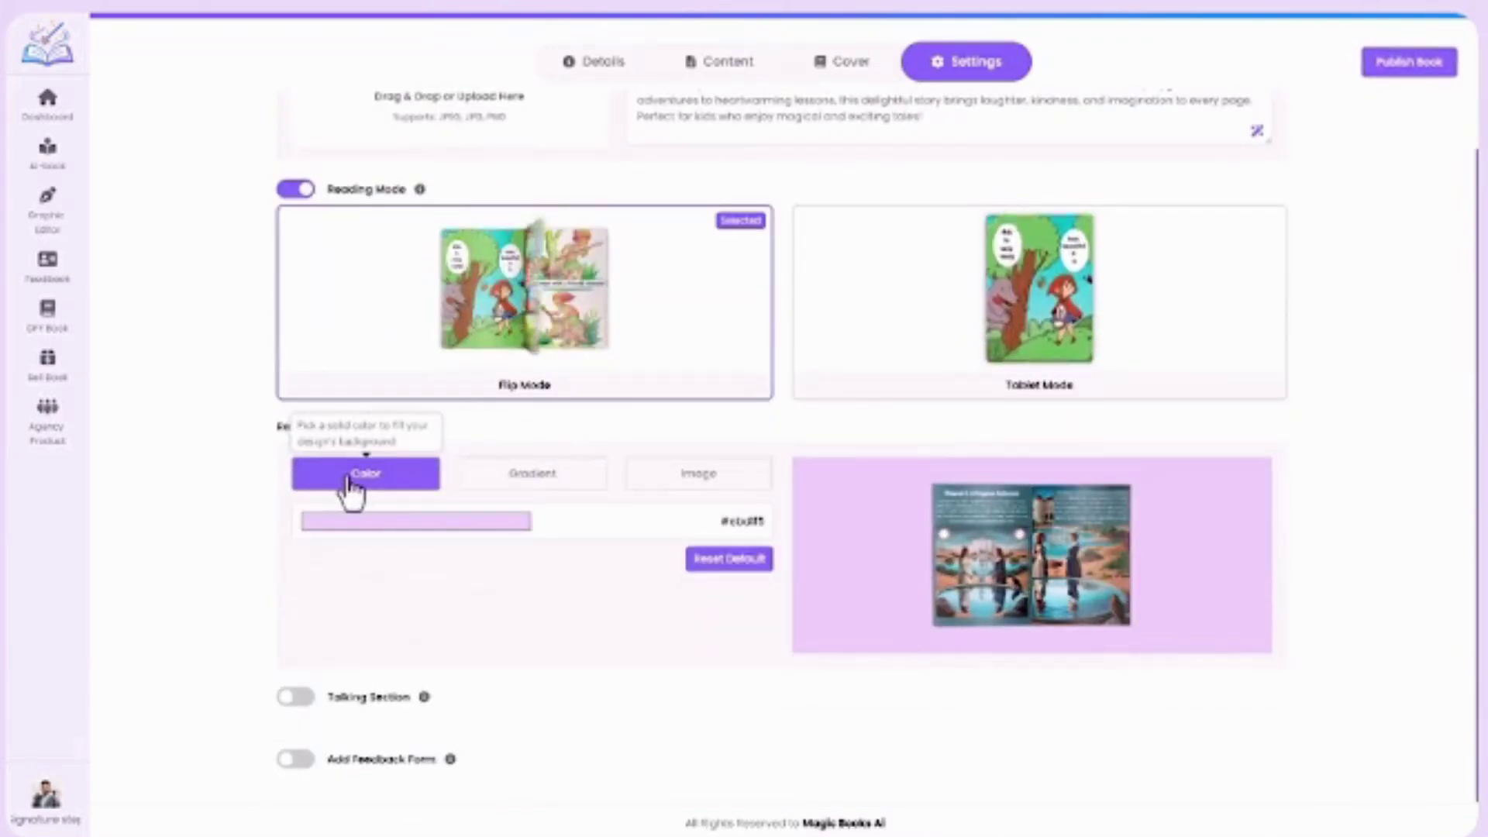
pyautogui.click(507, 475)
pyautogui.click(688, 476)
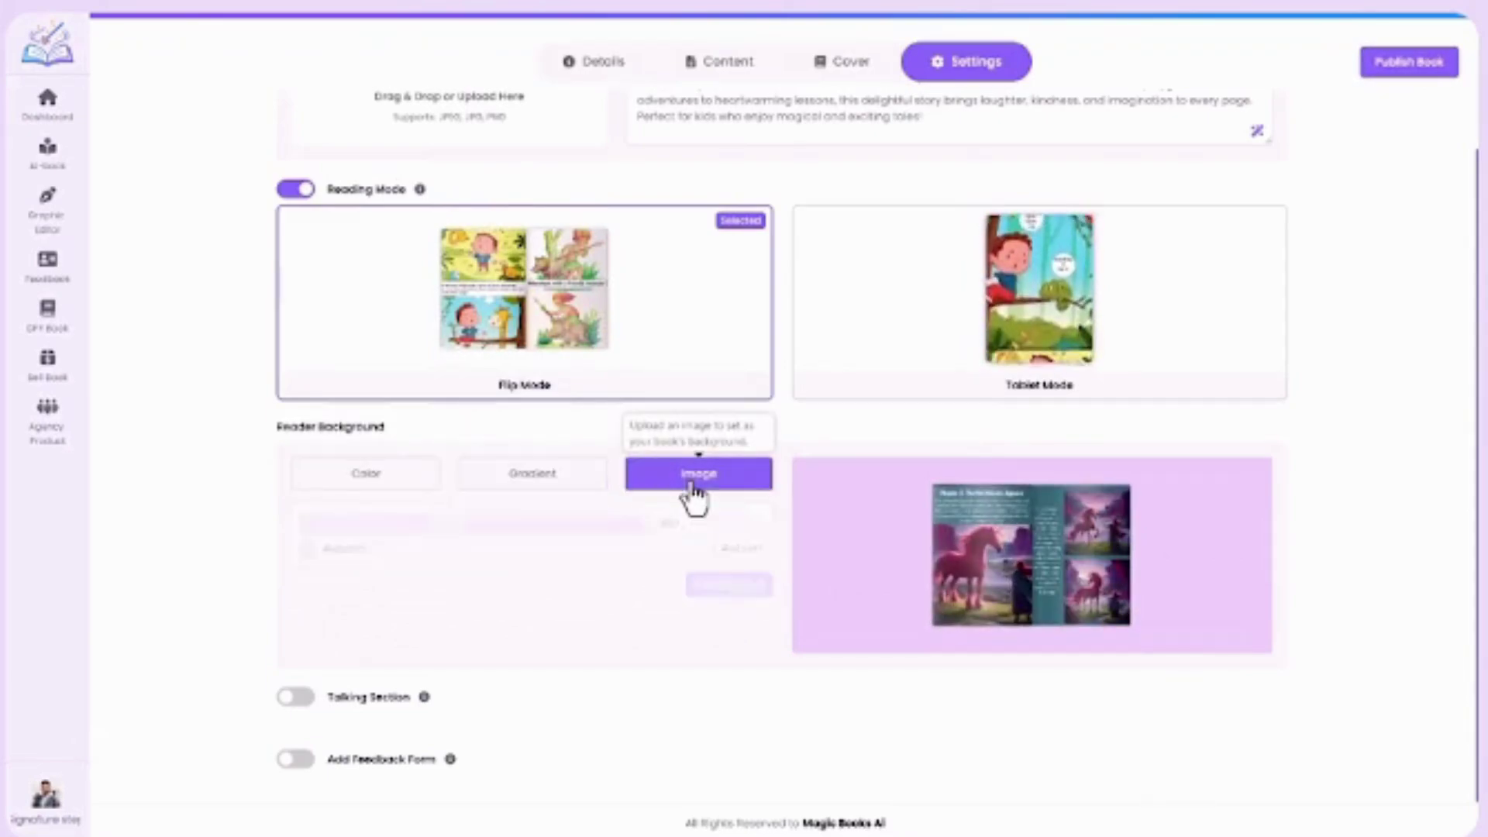
pyautogui.doubleClick(266, 133)
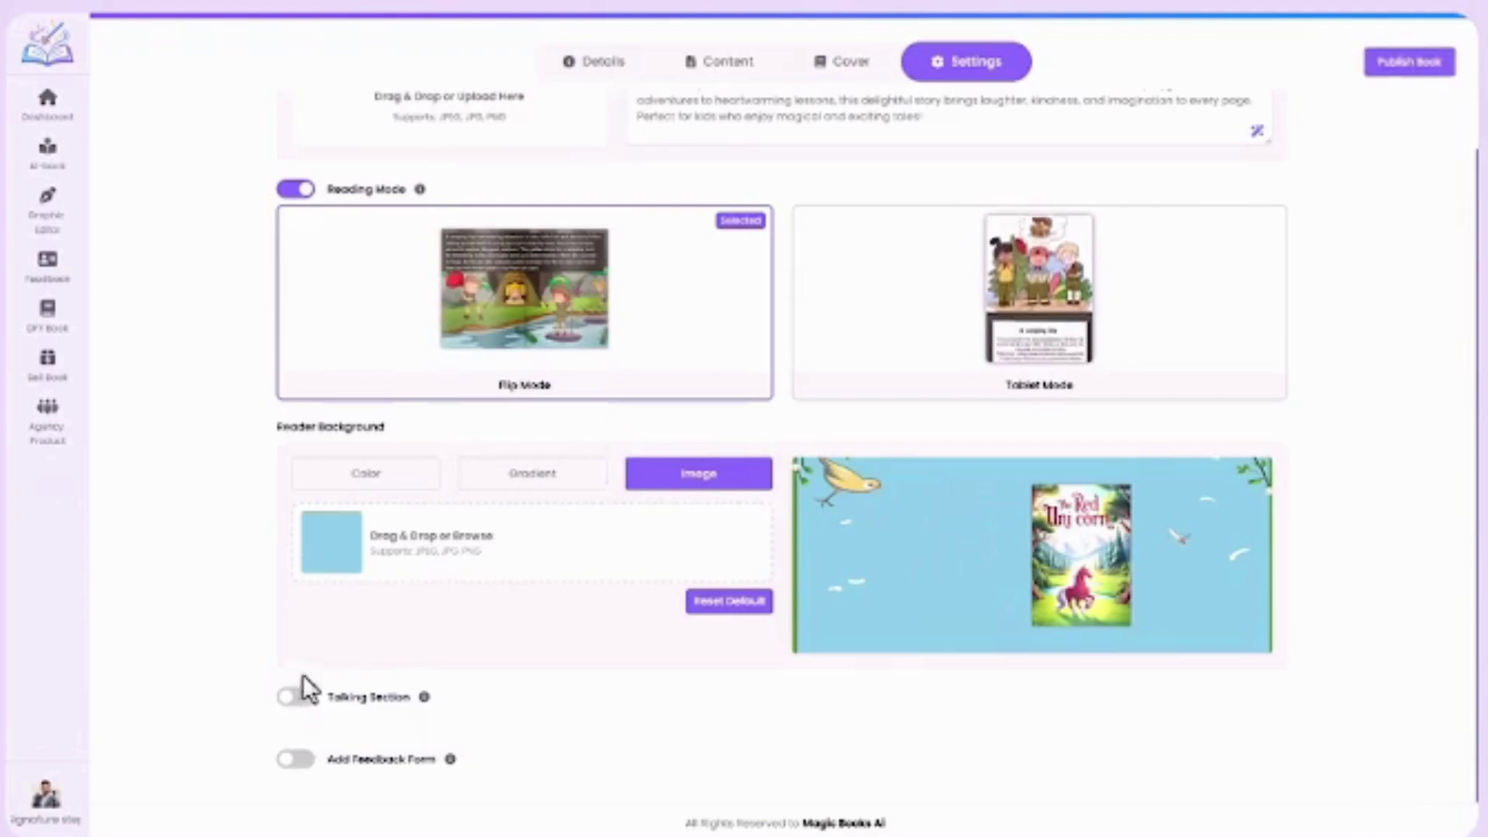
# Step: Enable the Talking Section with an AI voice, keeping All languages and the default gender
pyautogui.click(293, 699)
pyautogui.scroll(-3, 319, 708)
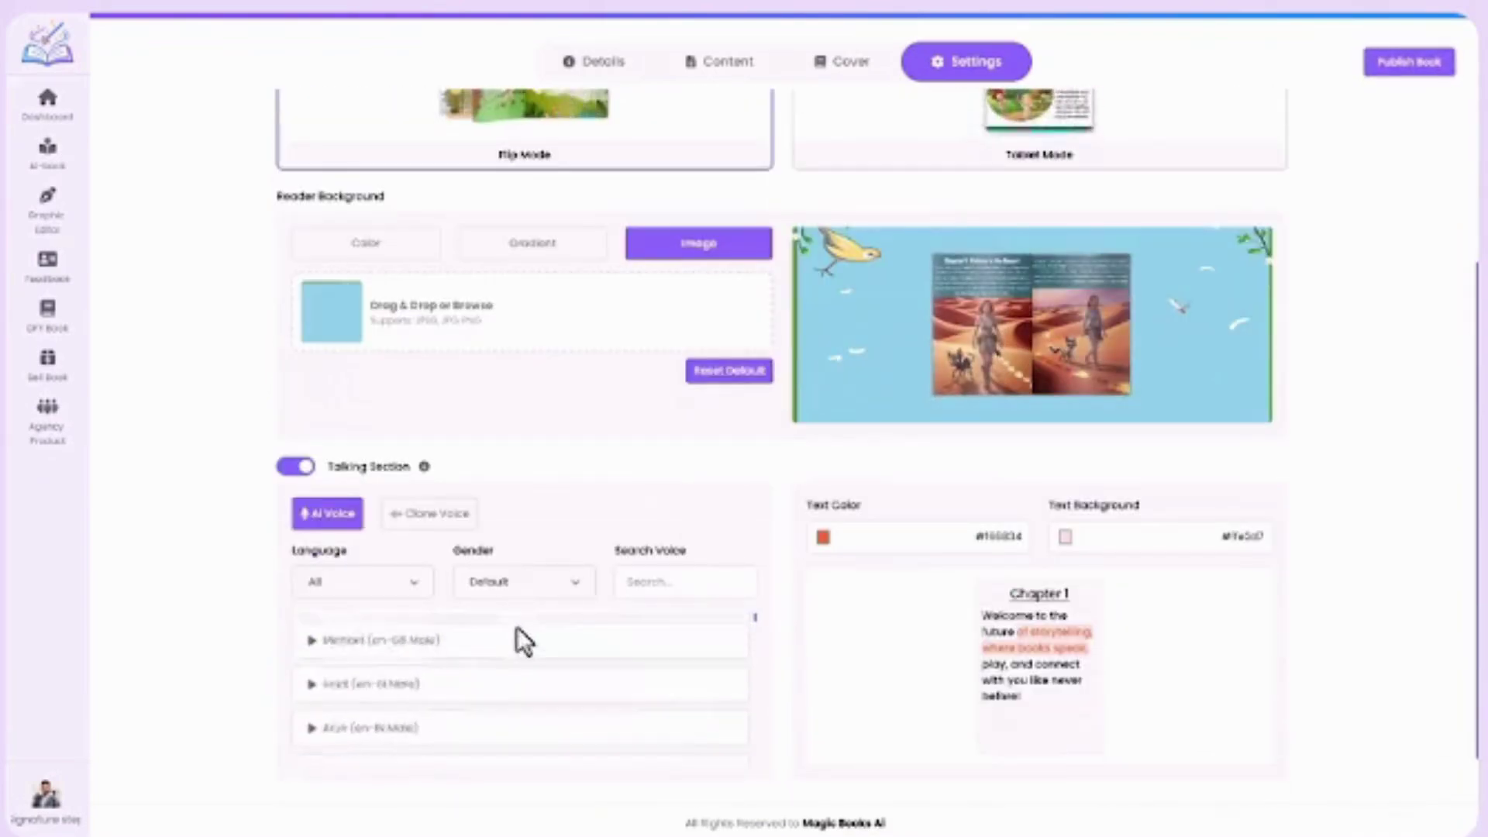
pyautogui.scroll(-2, 617, 692)
pyautogui.click(418, 582)
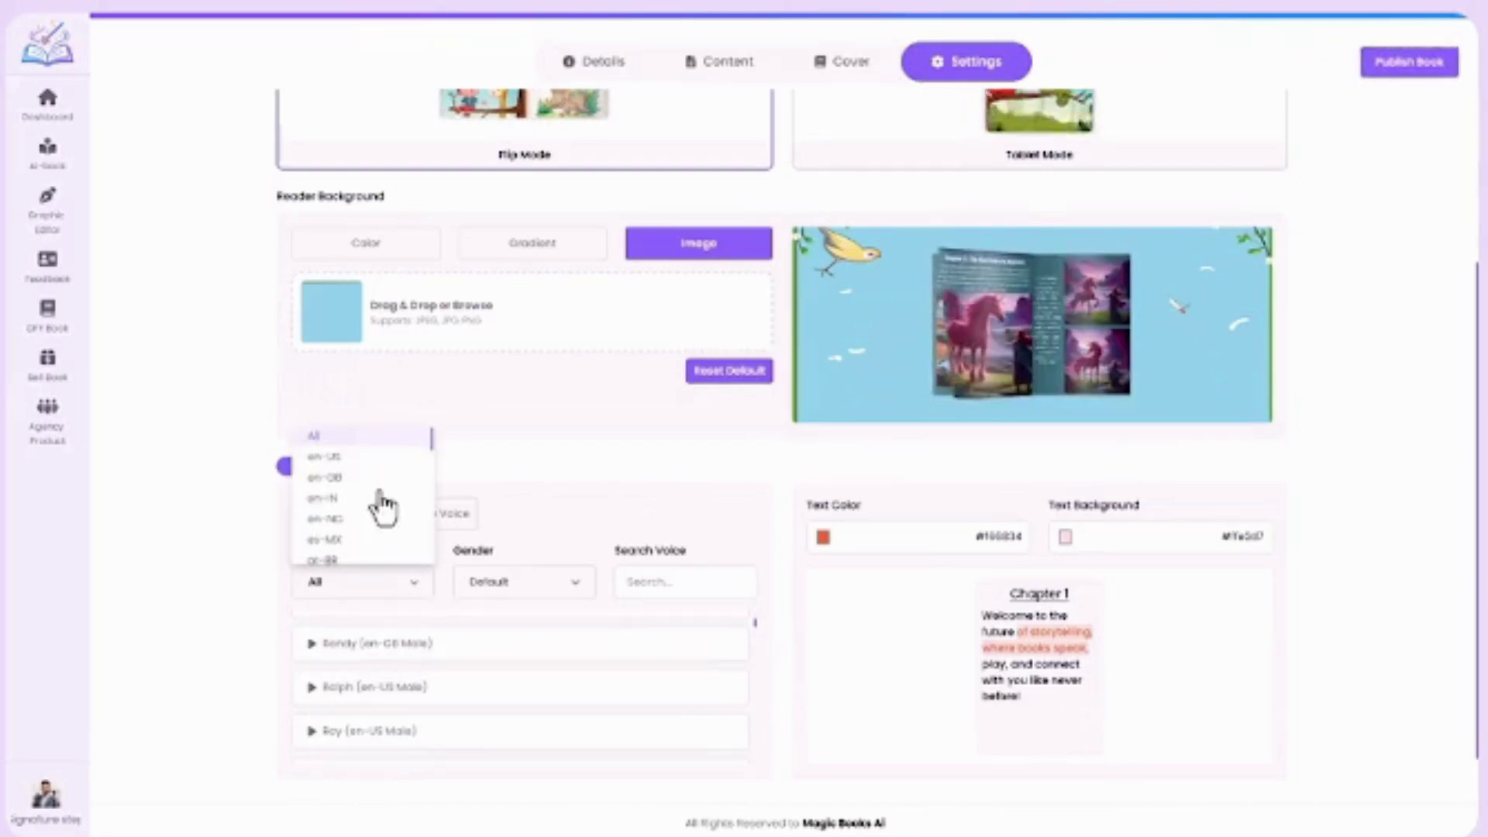
pyautogui.click(554, 603)
pyautogui.click(542, 581)
pyautogui.scroll(-1, 537, 631)
pyautogui.click(572, 522)
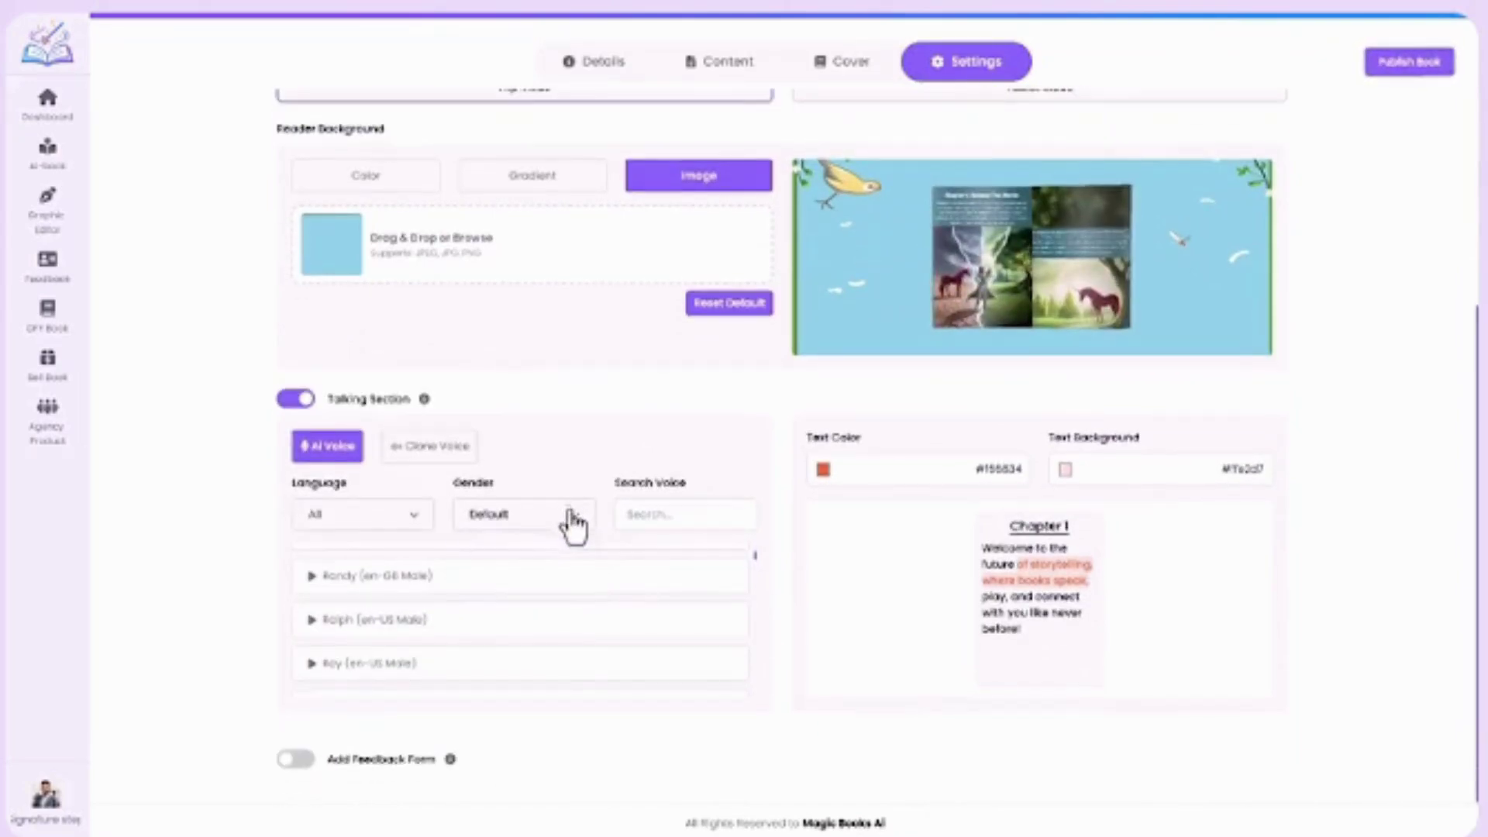
pyautogui.click(417, 453)
pyautogui.click(328, 447)
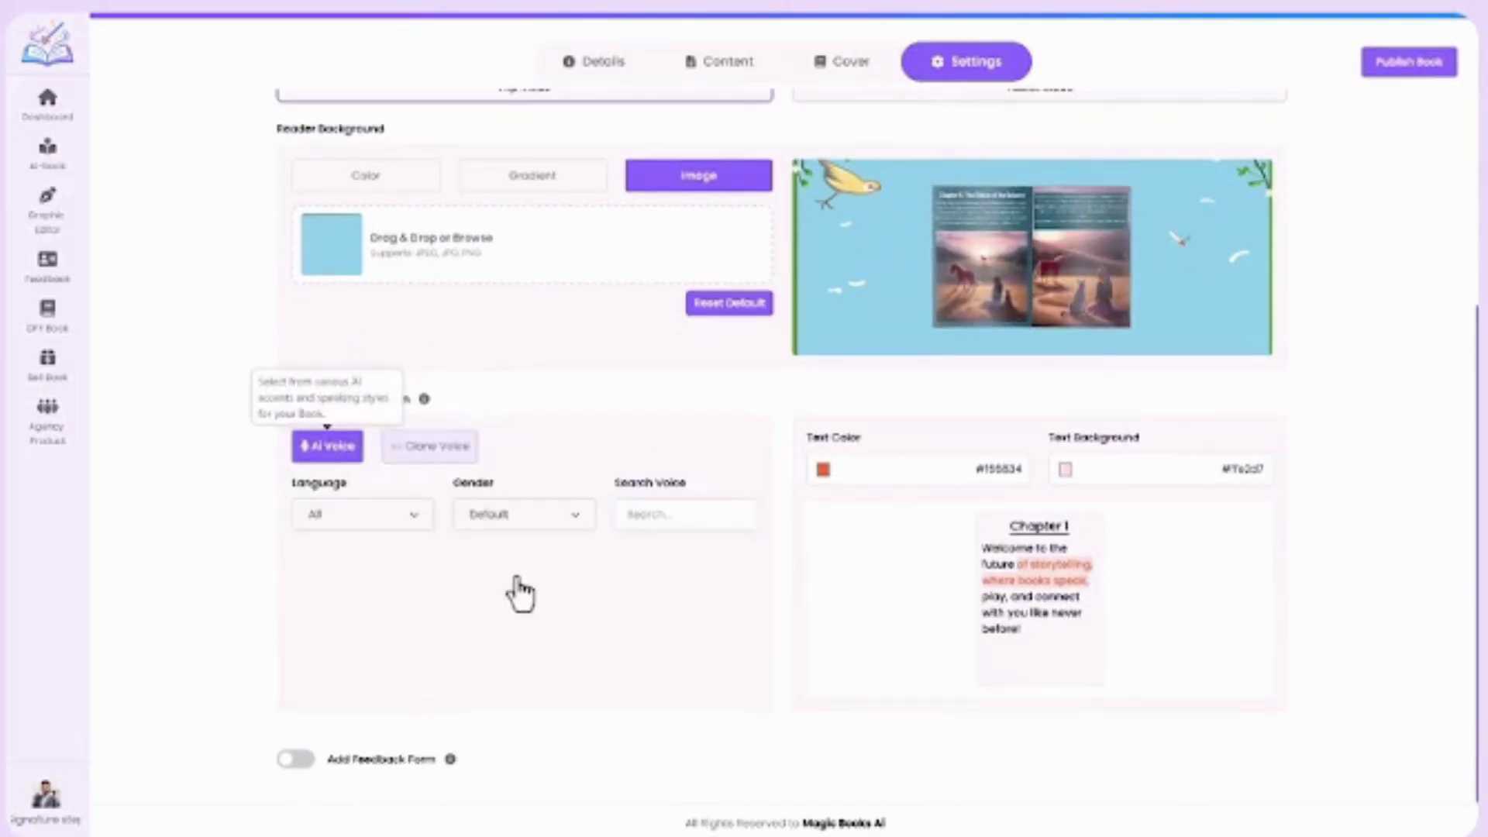
# Step: Enable Add Feedback Form for the book
pyautogui.click(339, 759)
pyautogui.scroll(-1, 345, 751)
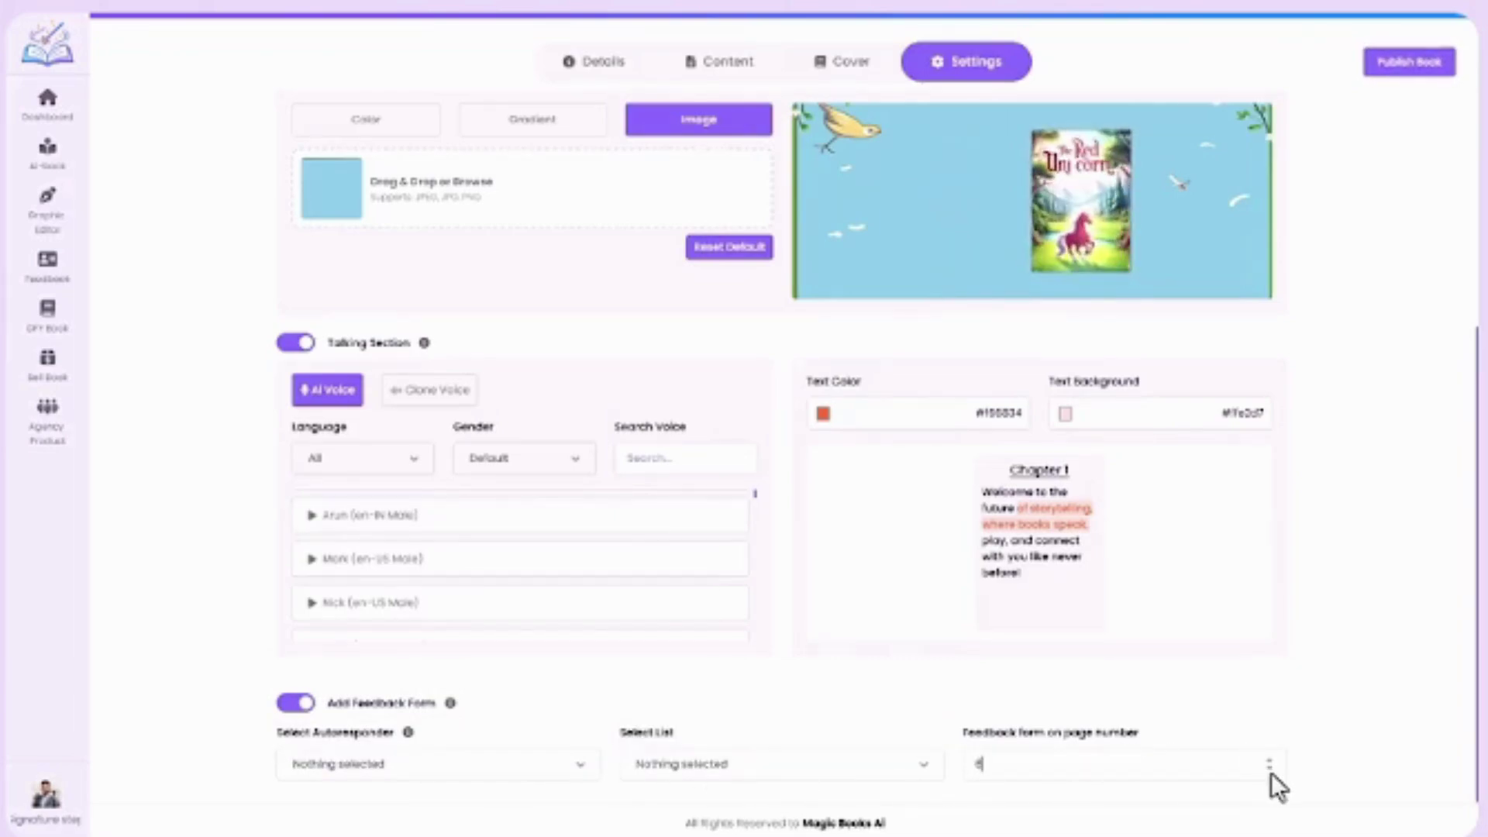
pyautogui.scroll(7, 1131, 743)
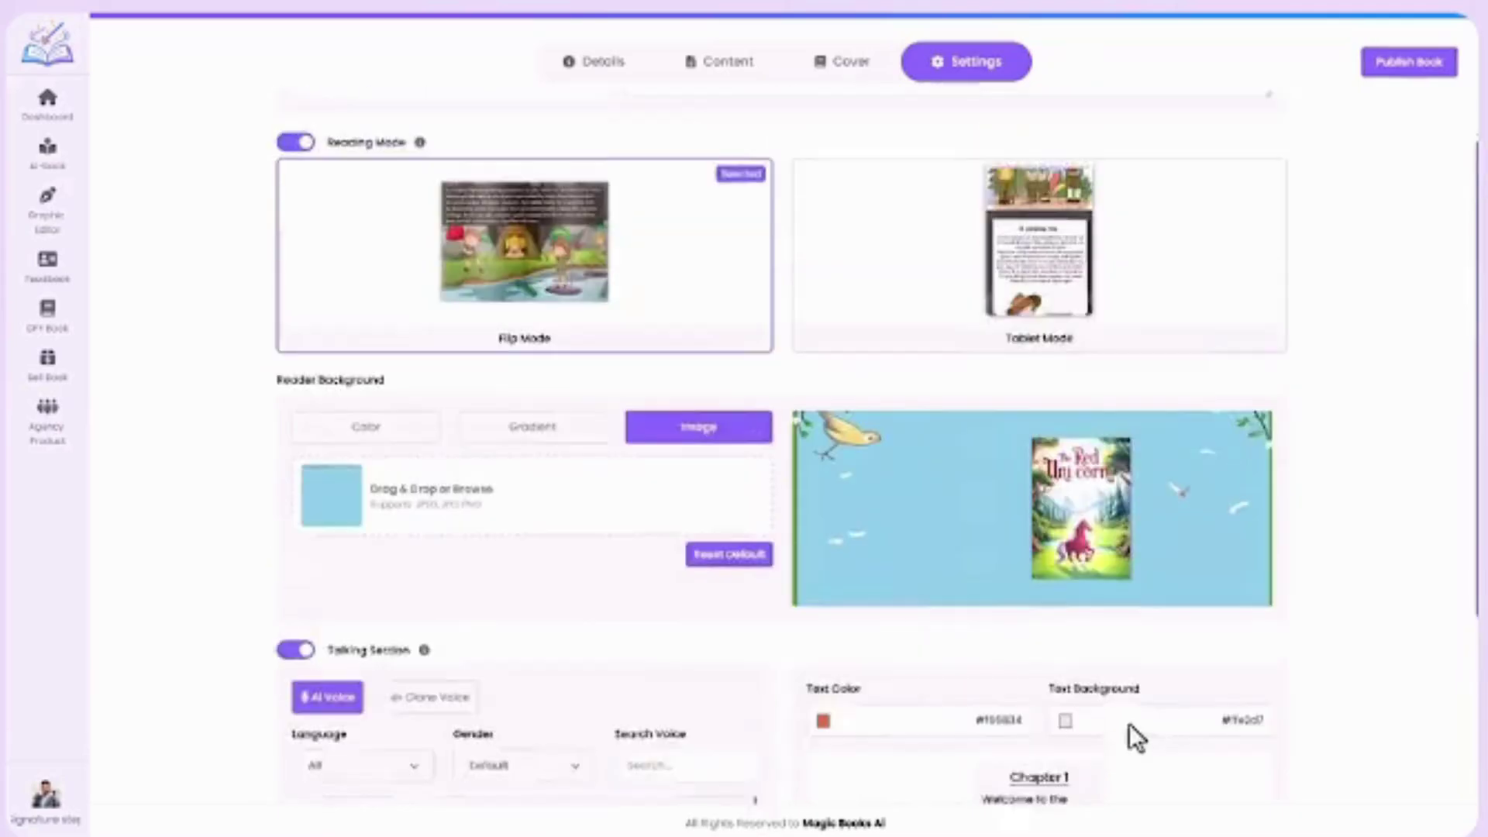
# Step: Publish the book, check its share options, and keep visibility Public rather than Password Protected
pyautogui.click(1409, 67)
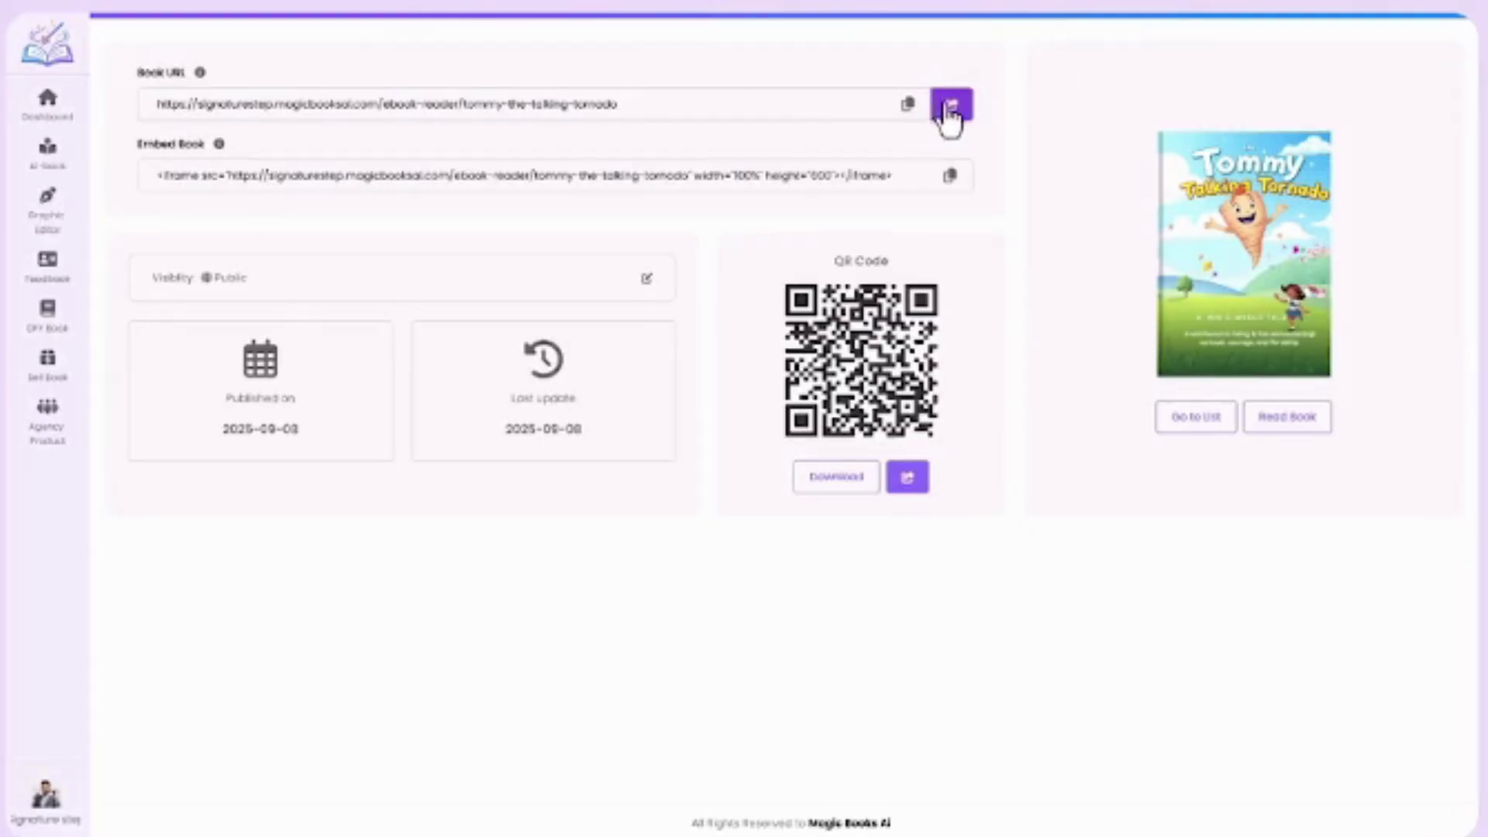
pyautogui.click(950, 106)
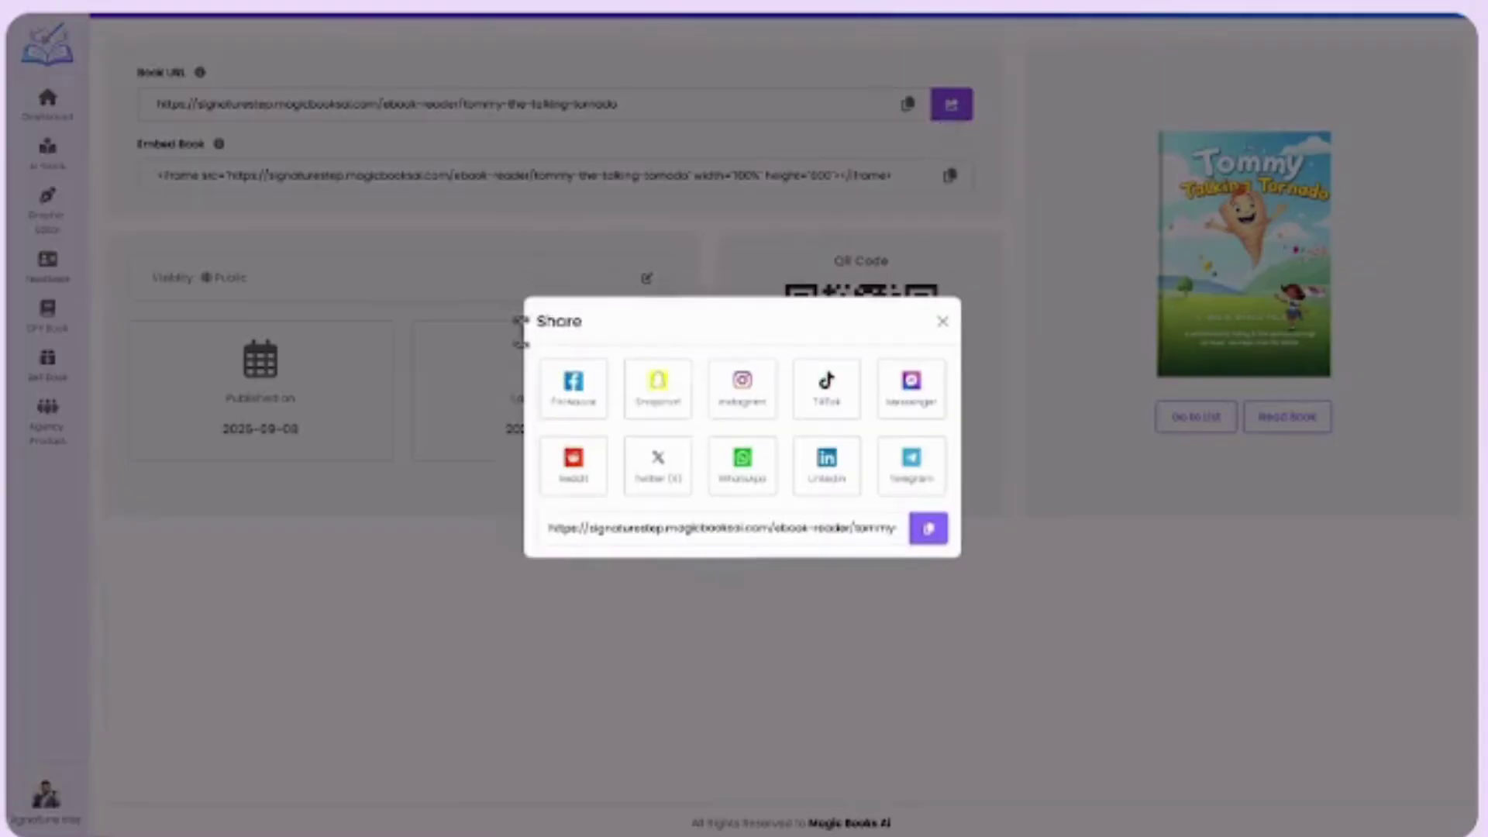
pyautogui.click(944, 324)
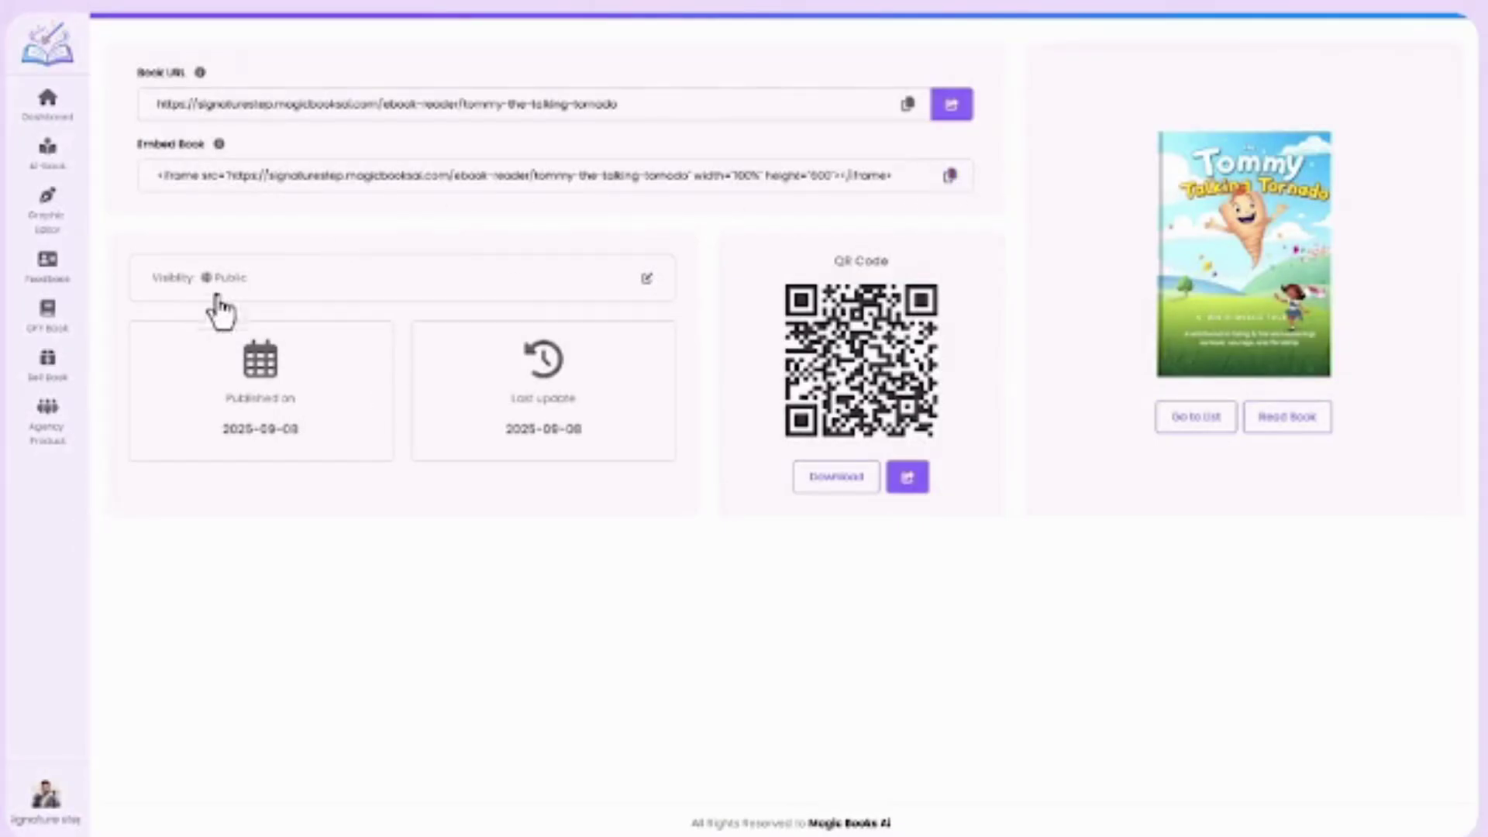
pyautogui.click(645, 281)
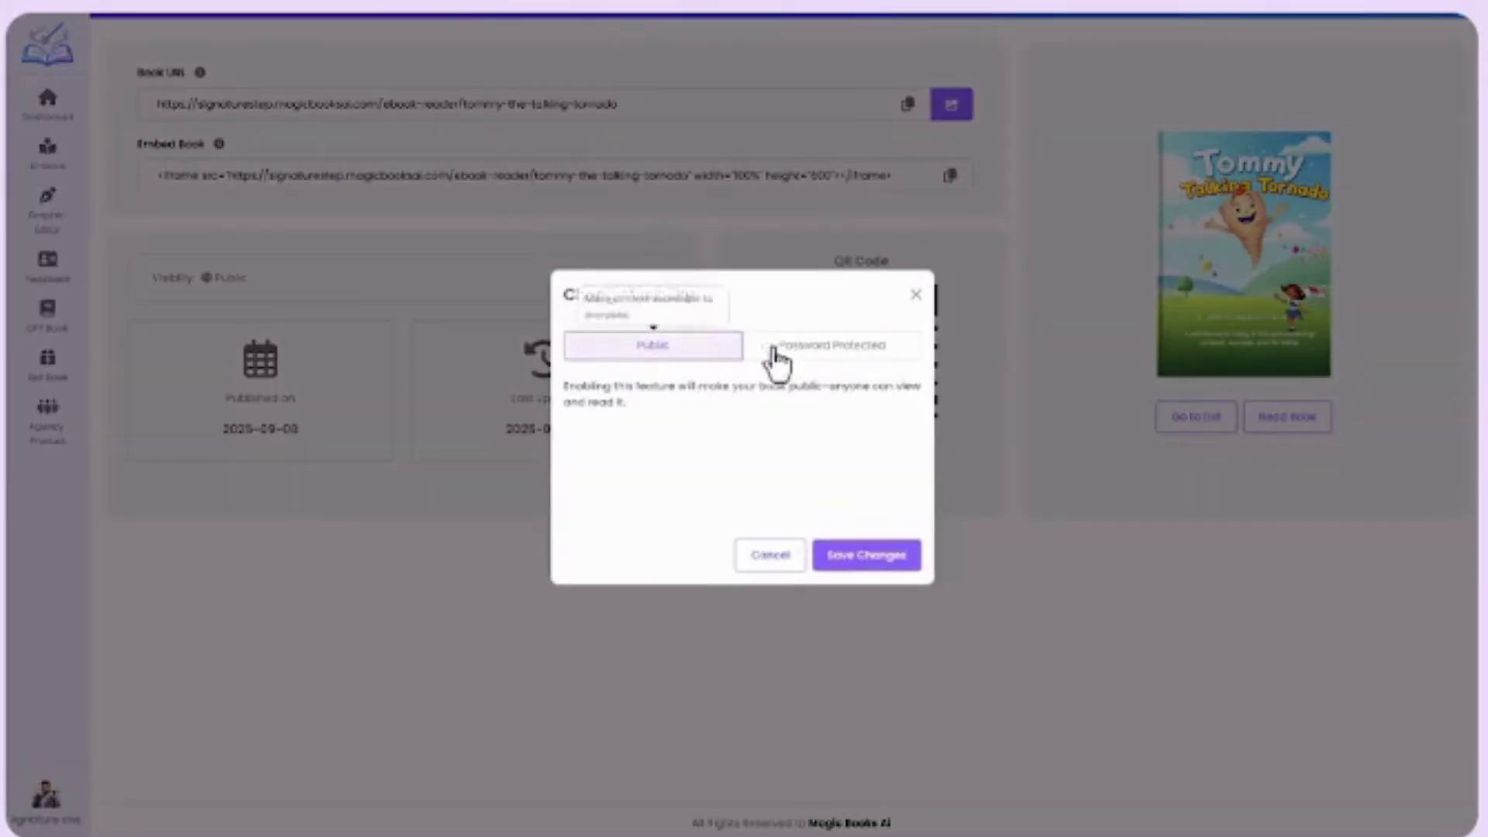
pyautogui.click(777, 356)
pyautogui.click(915, 295)
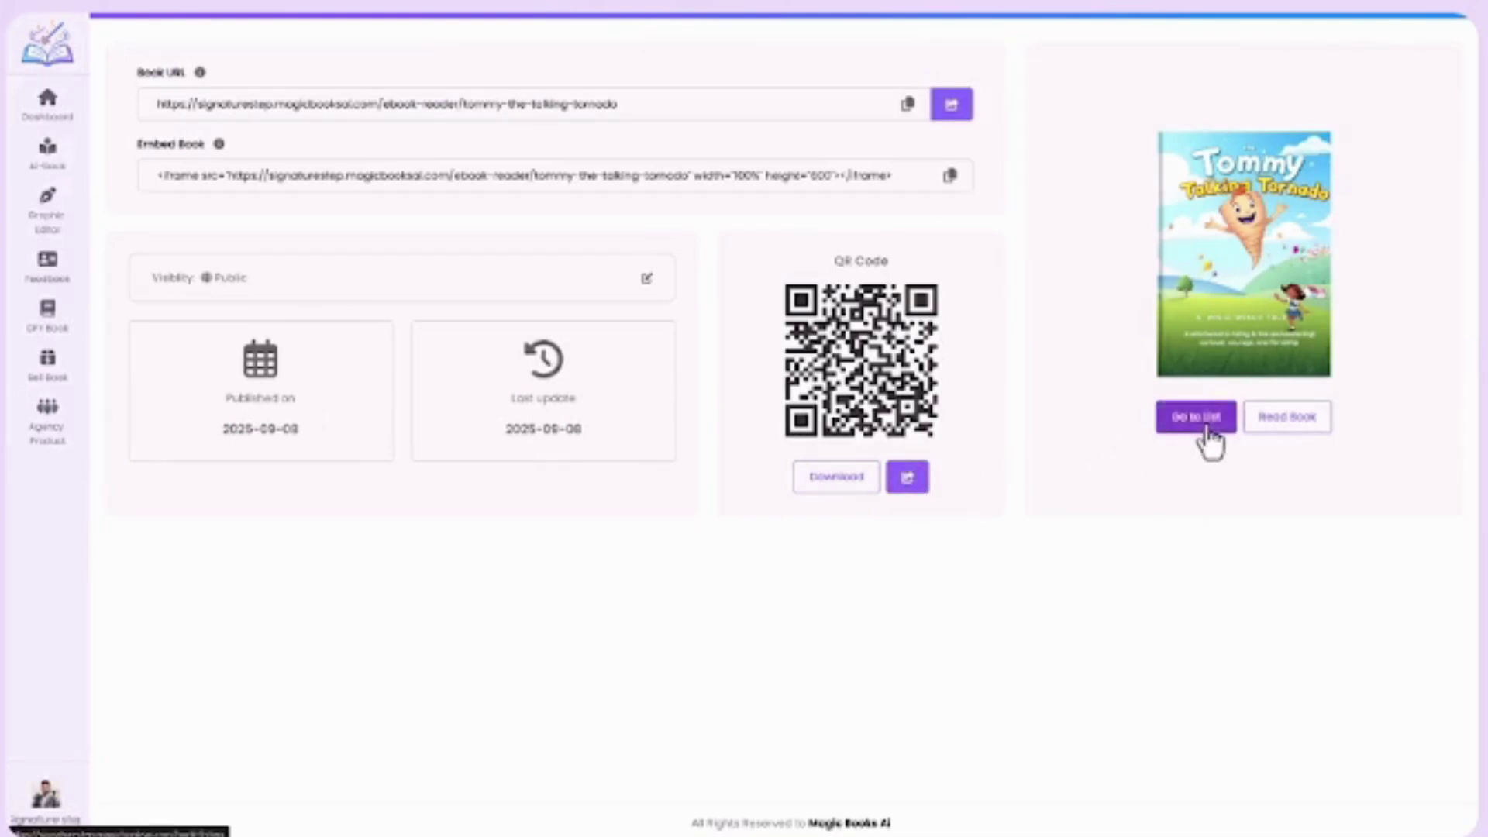
# Step: Open the Tommy Talking Tornado book in the reader and adjust the cover zoom
pyautogui.click(1286, 417)
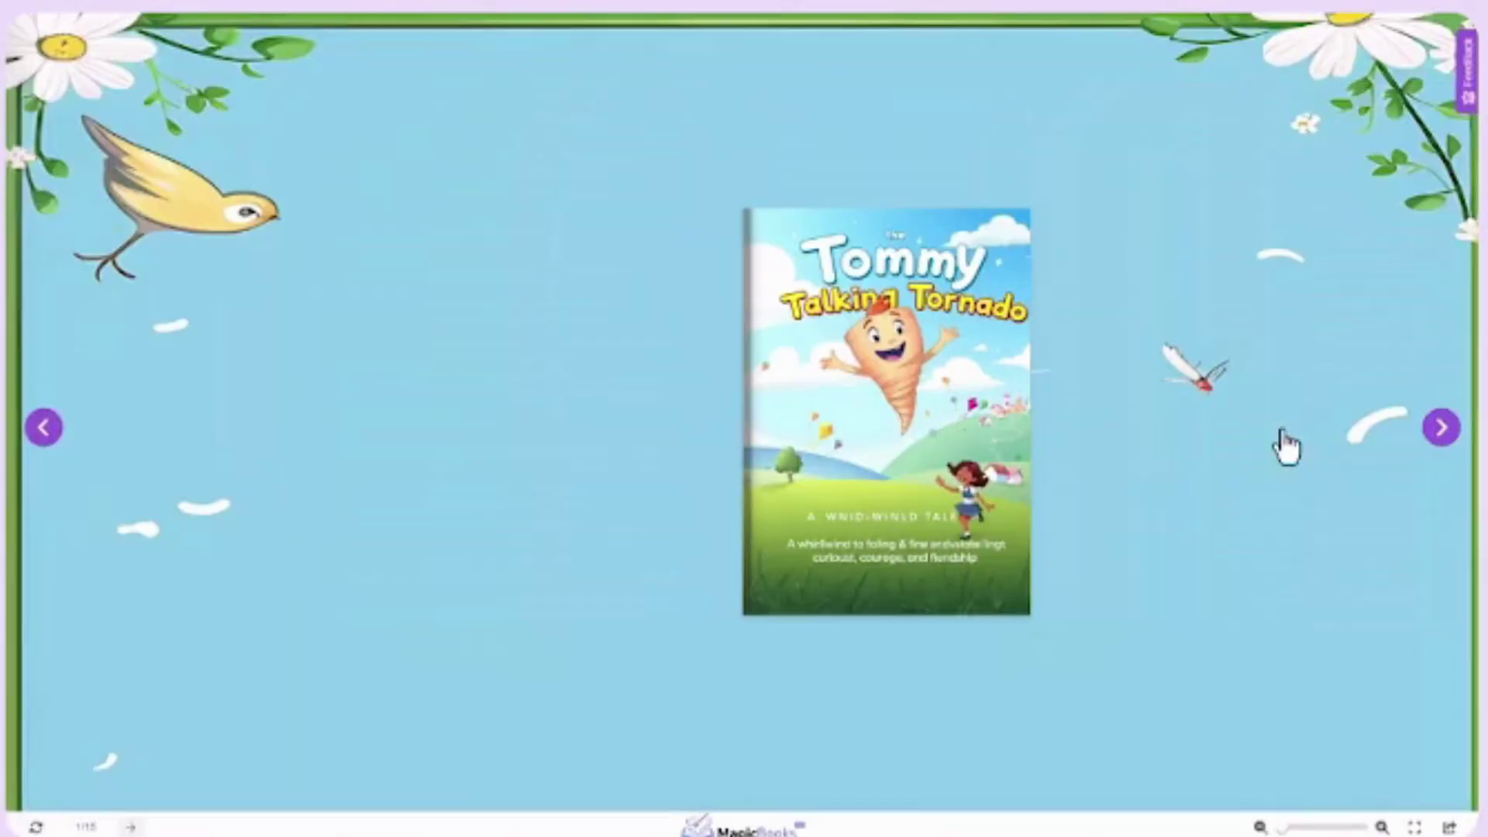
pyautogui.click(1348, 827)
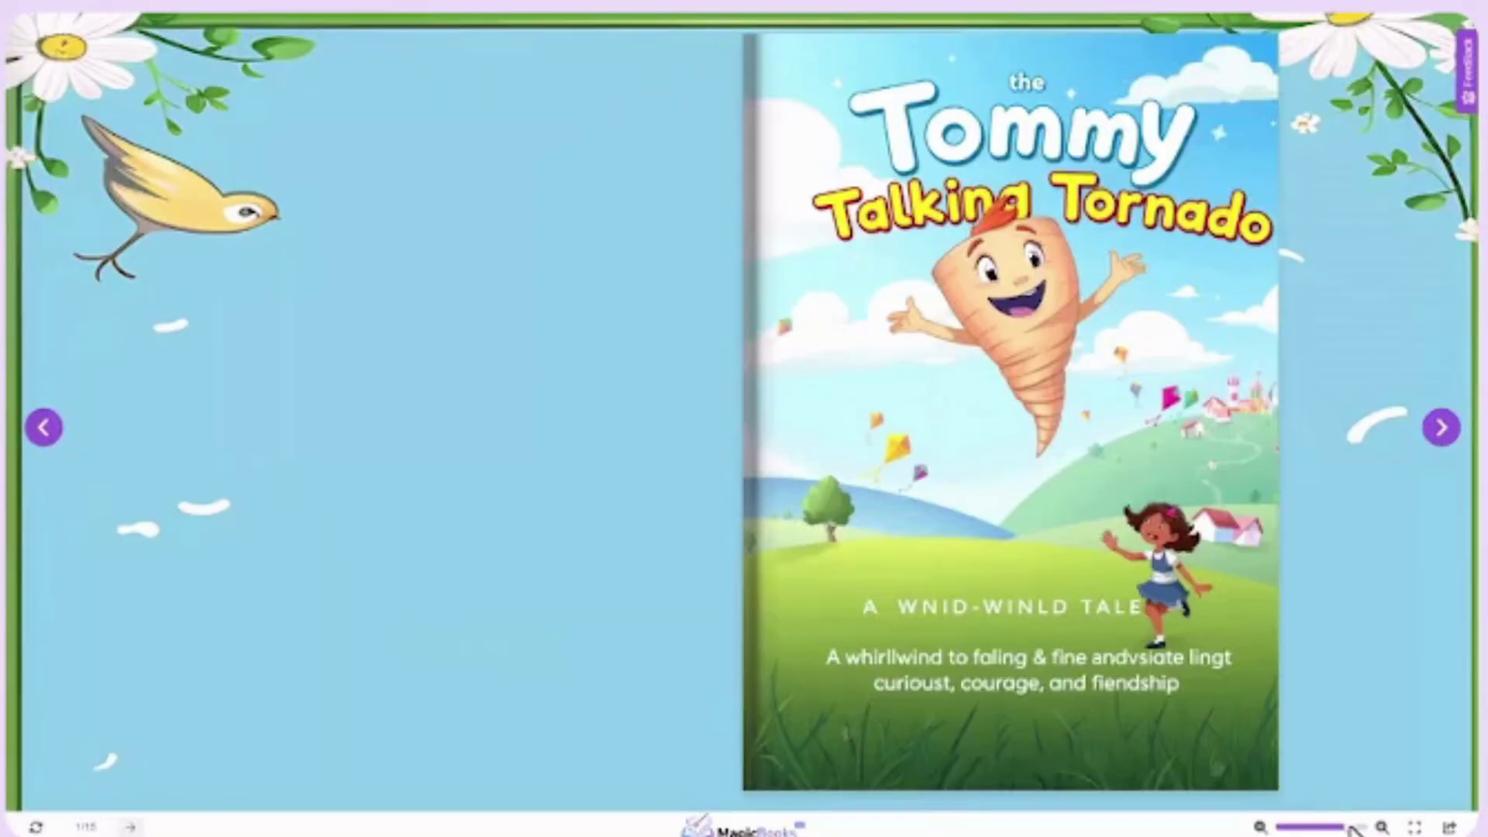
pyautogui.moveTo(1352, 828); pyautogui.dragTo(1337, 828)
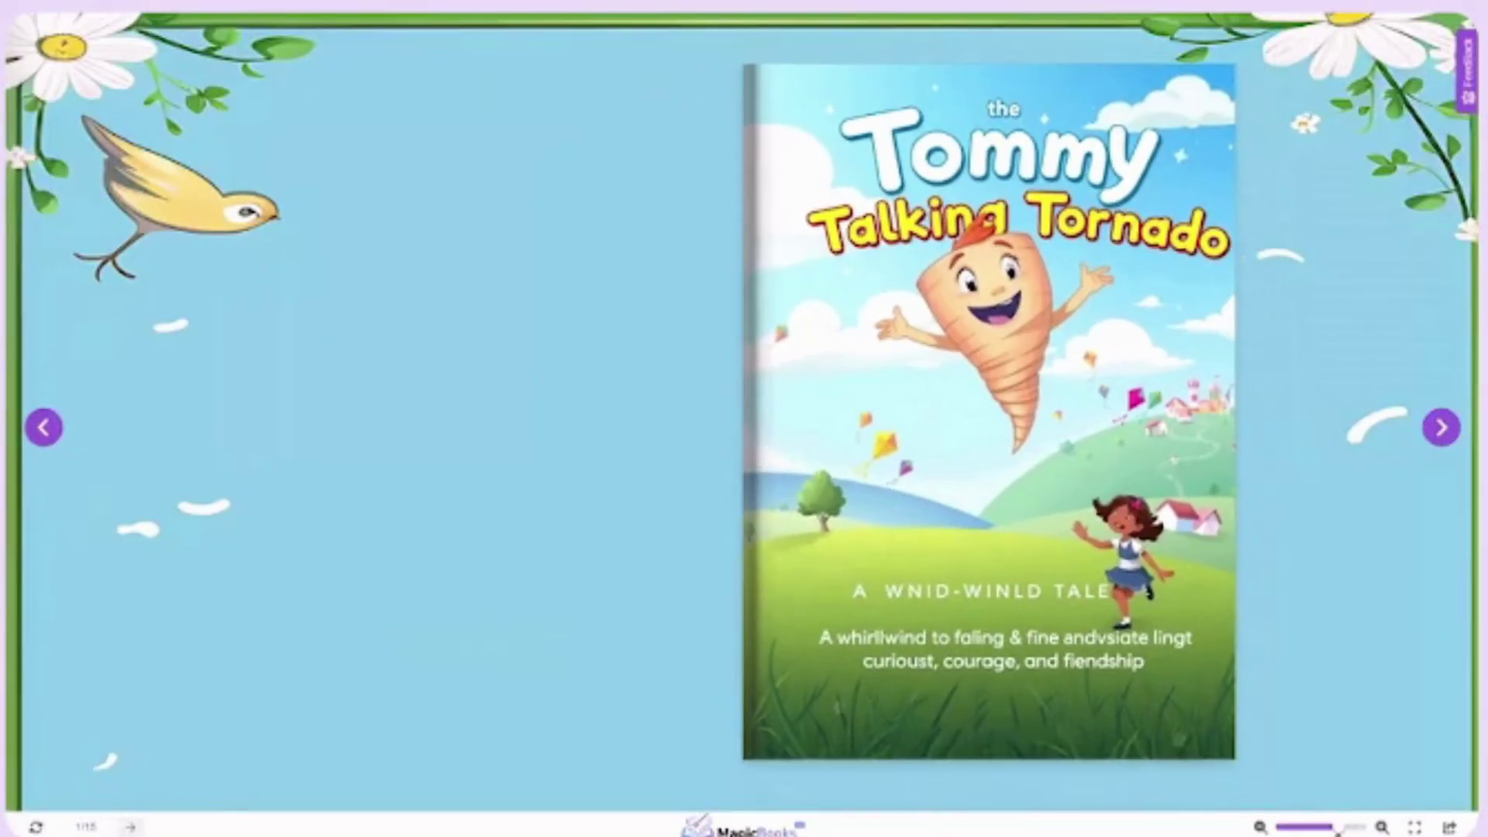
# Step: Page forward through the contents and story spreads to the storm lightning and final spreads
pyautogui.click(1440, 431)
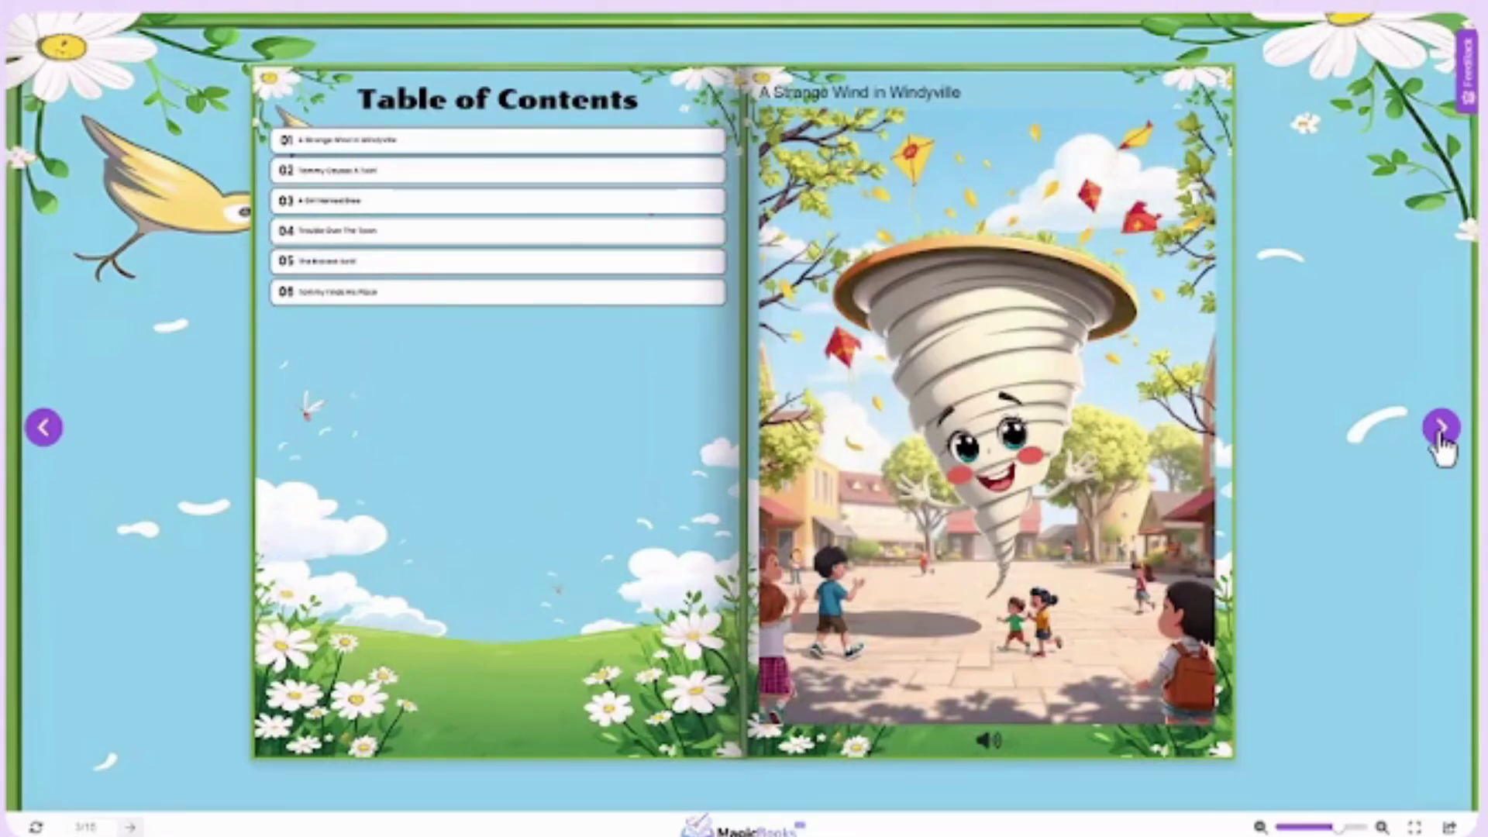
pyautogui.click(1438, 435)
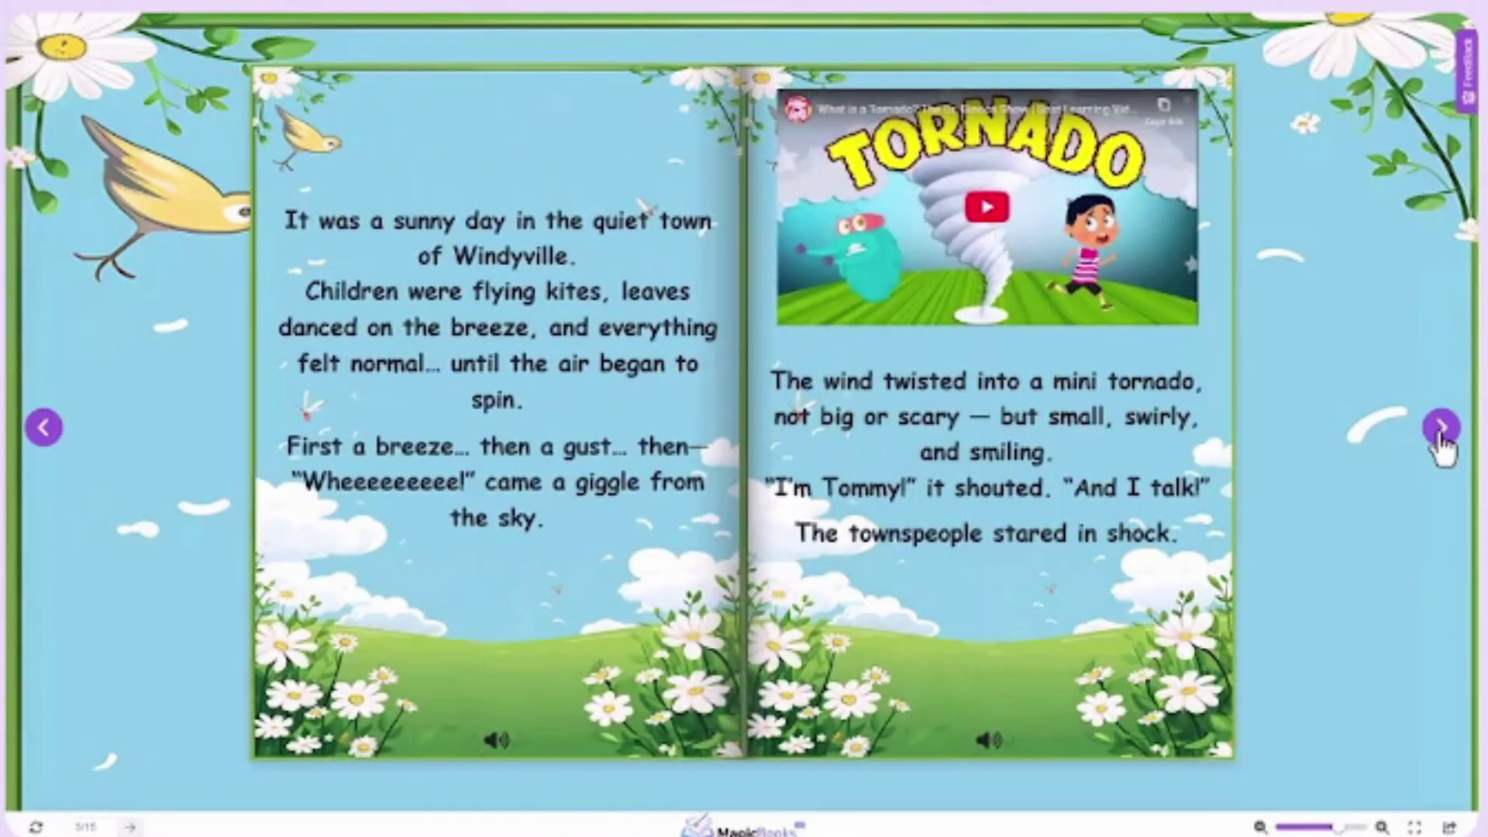
pyautogui.click(1439, 432)
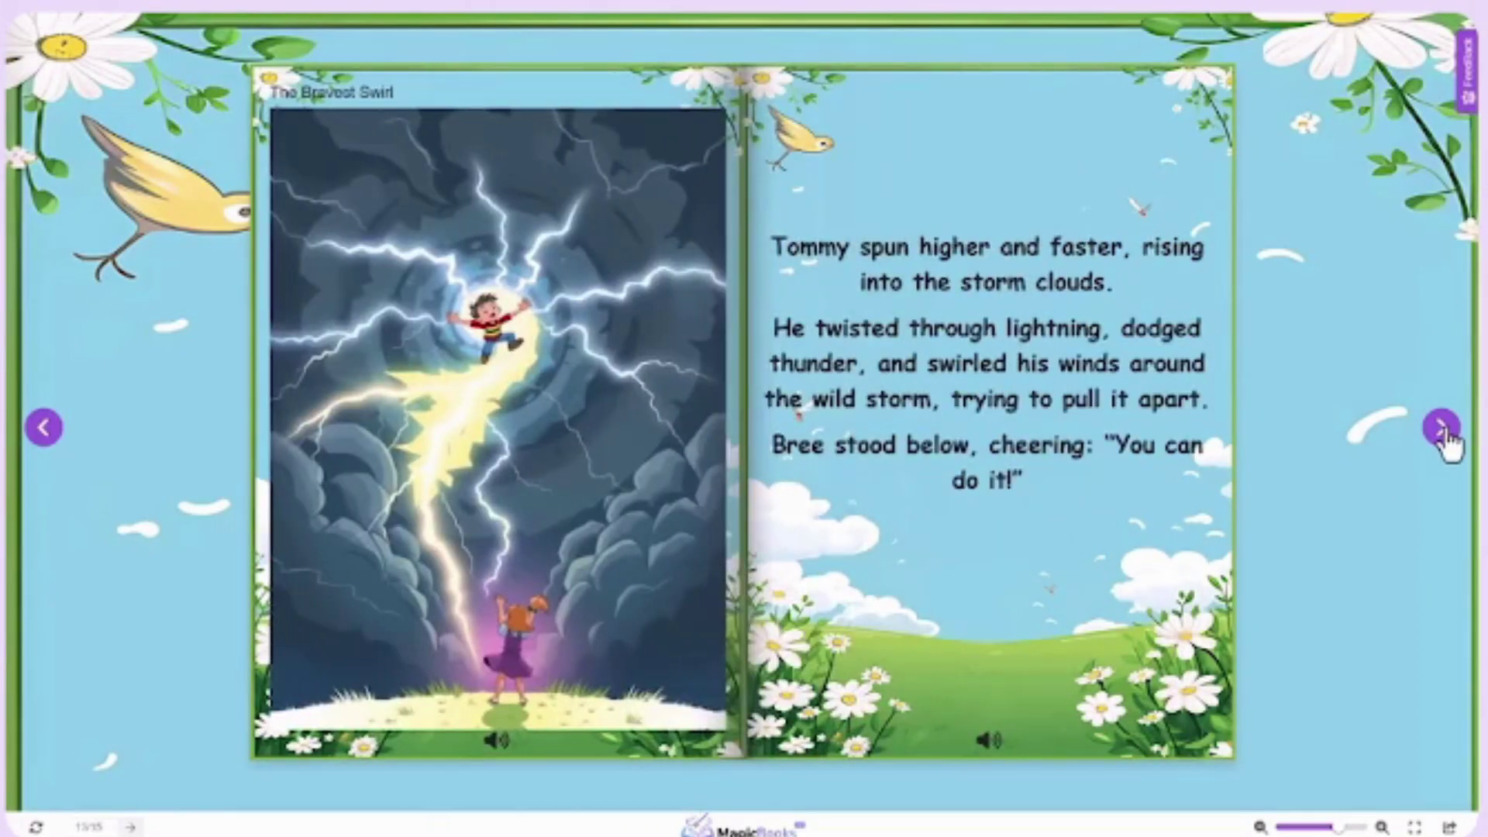
pyautogui.click(1440, 428)
pyautogui.click(1440, 429)
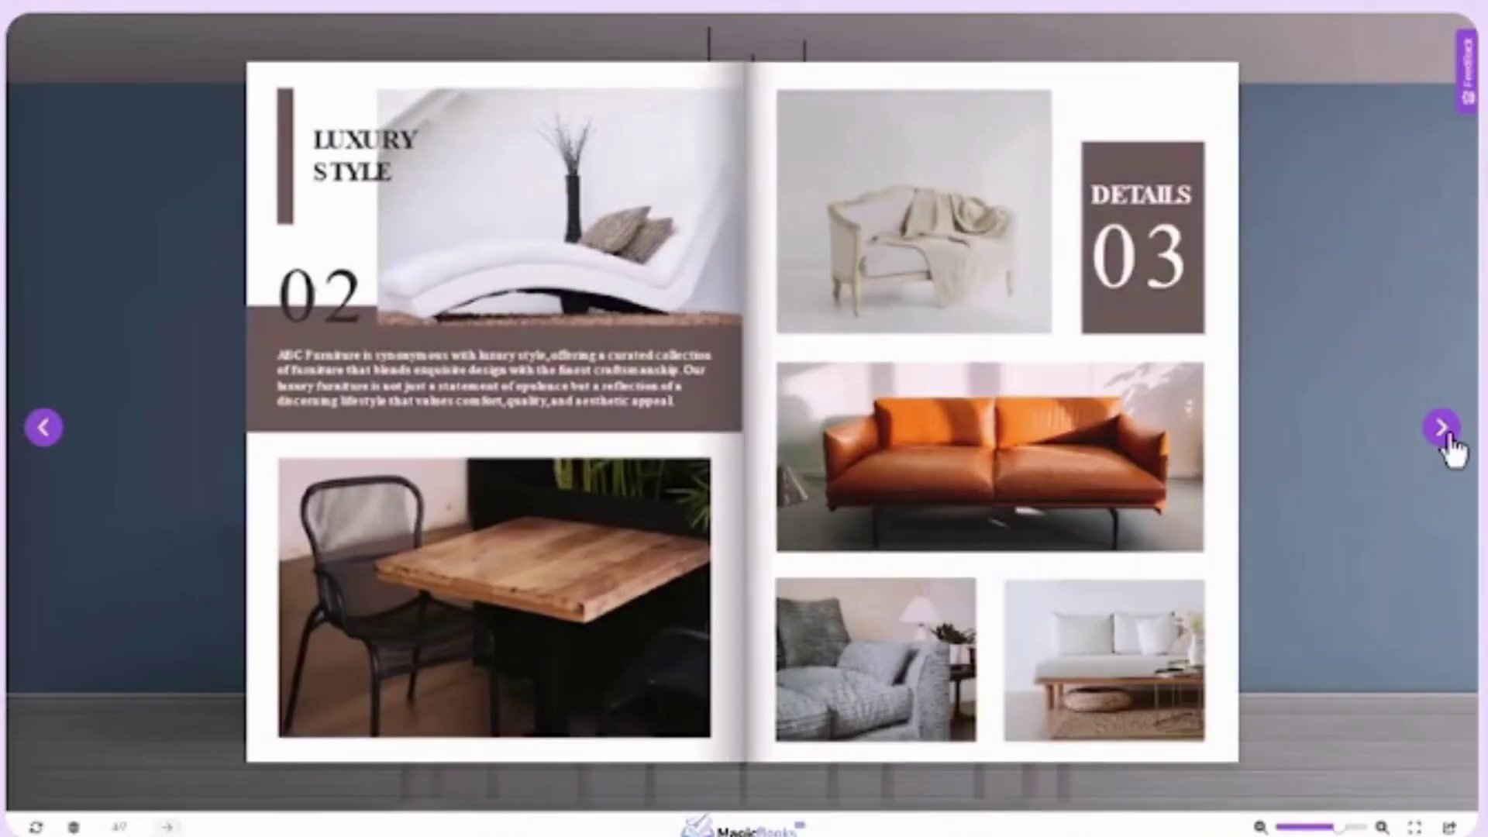
# Step: Turn to the next spread of the luxury furniture flip book
pyautogui.click(1443, 431)
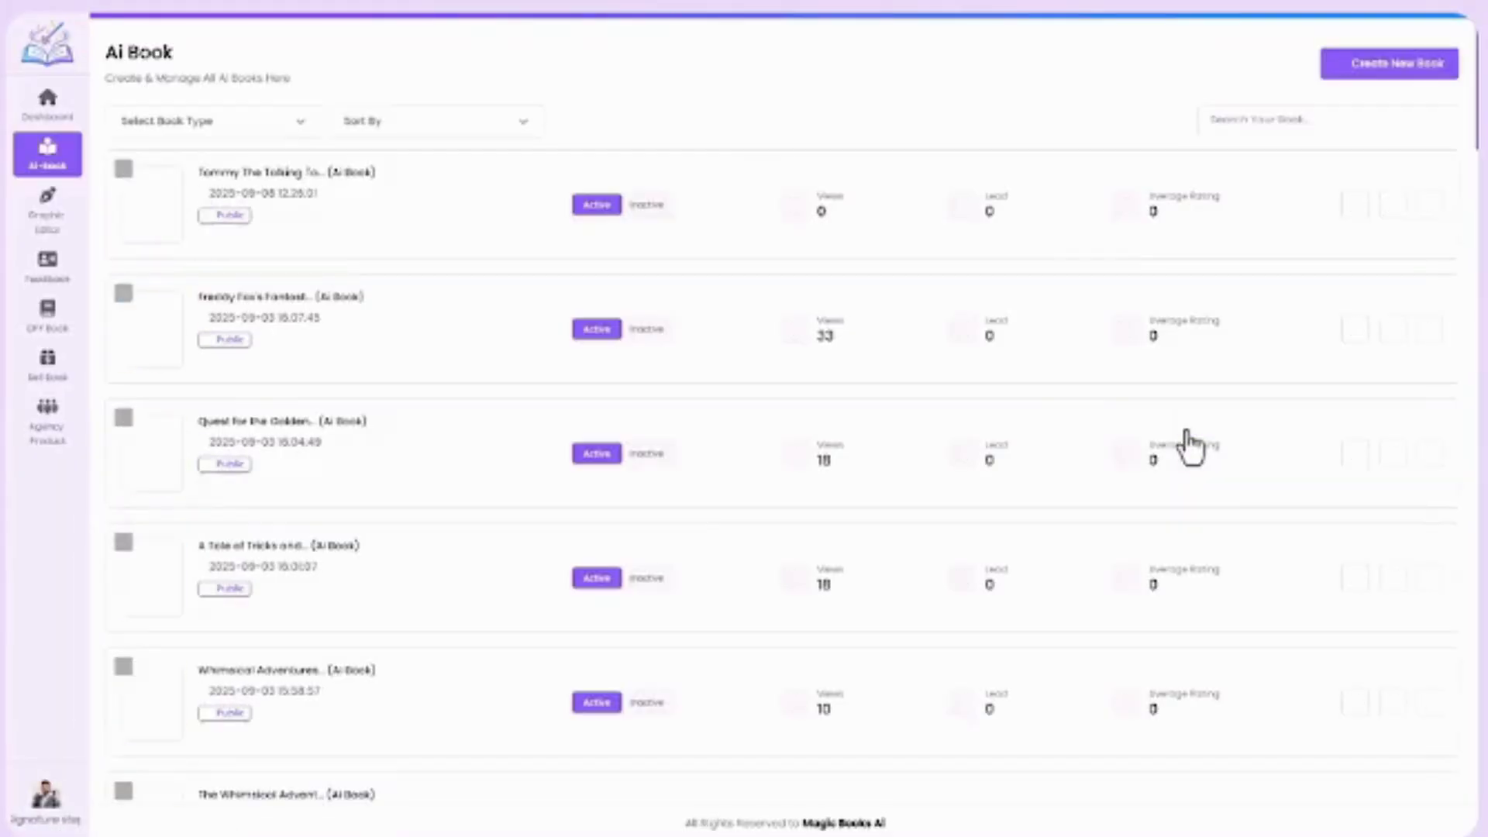
# Step: Scroll the AI Book list, then open and dismiss the Tommy book's extra options menu
pyautogui.scroll(-20, 1286, 278)
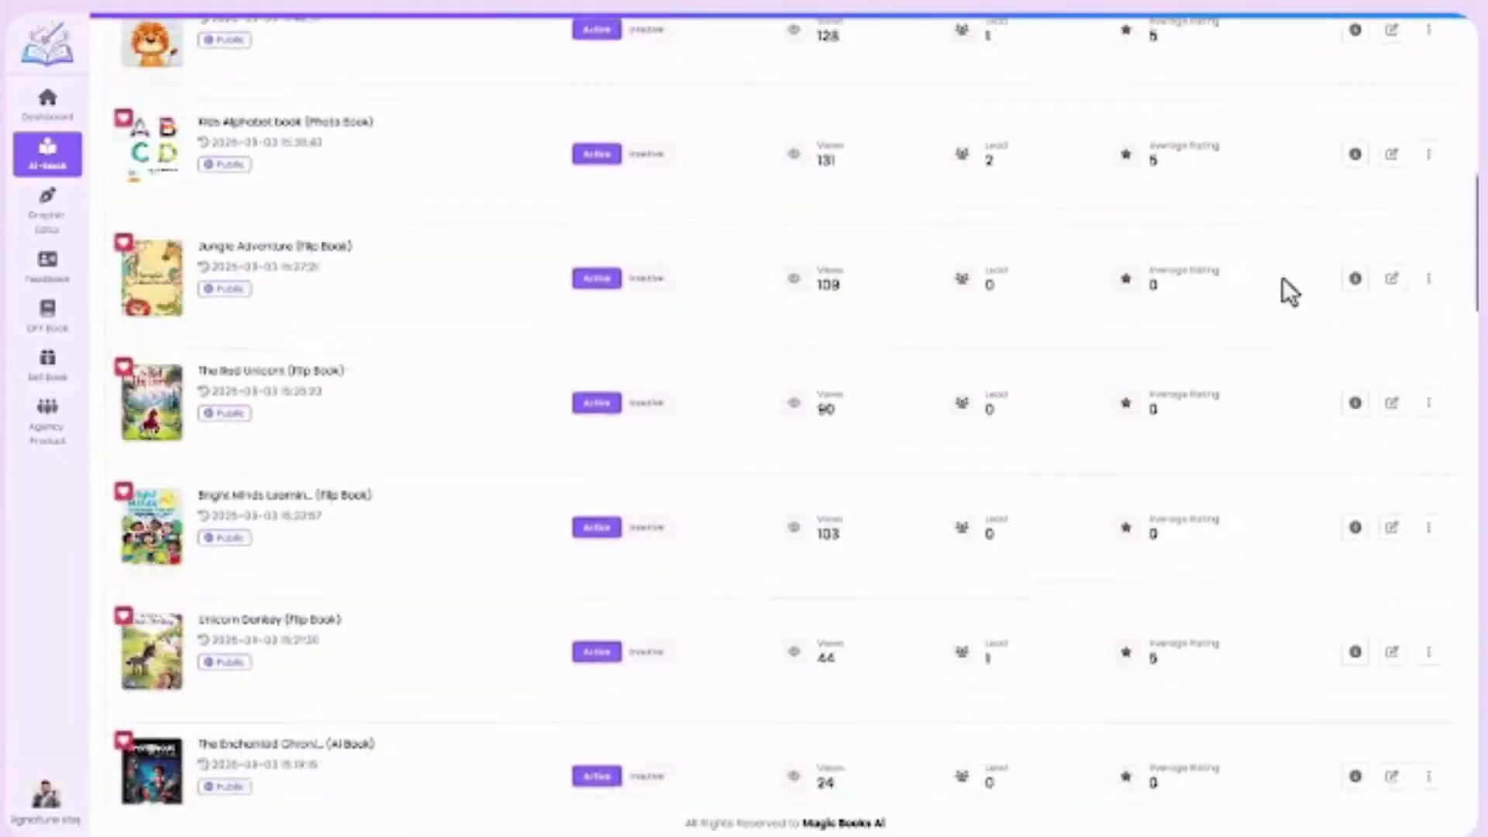
pyautogui.scroll(20, 1289, 291)
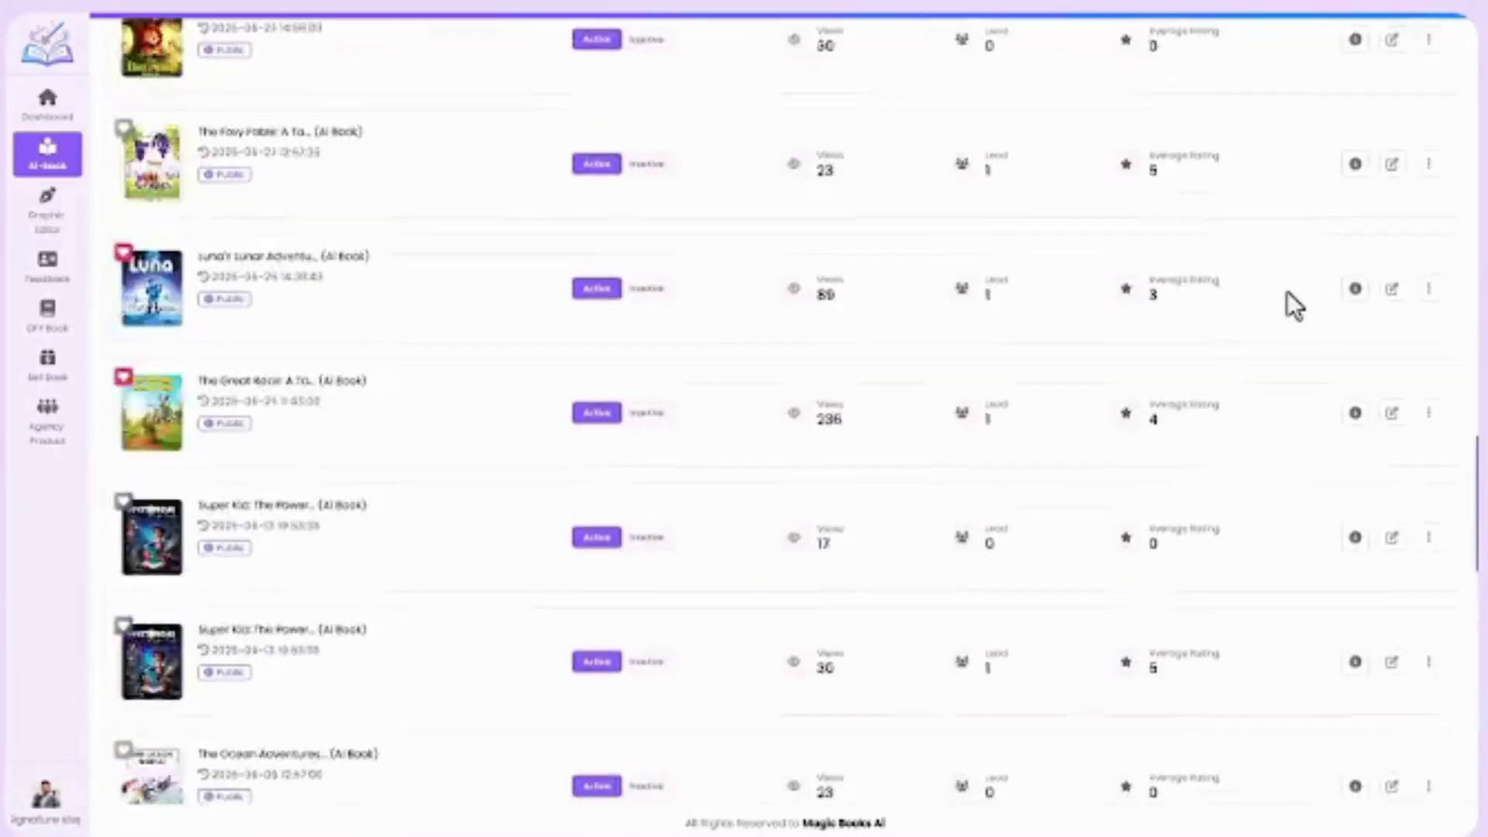
pyautogui.click(1426, 215)
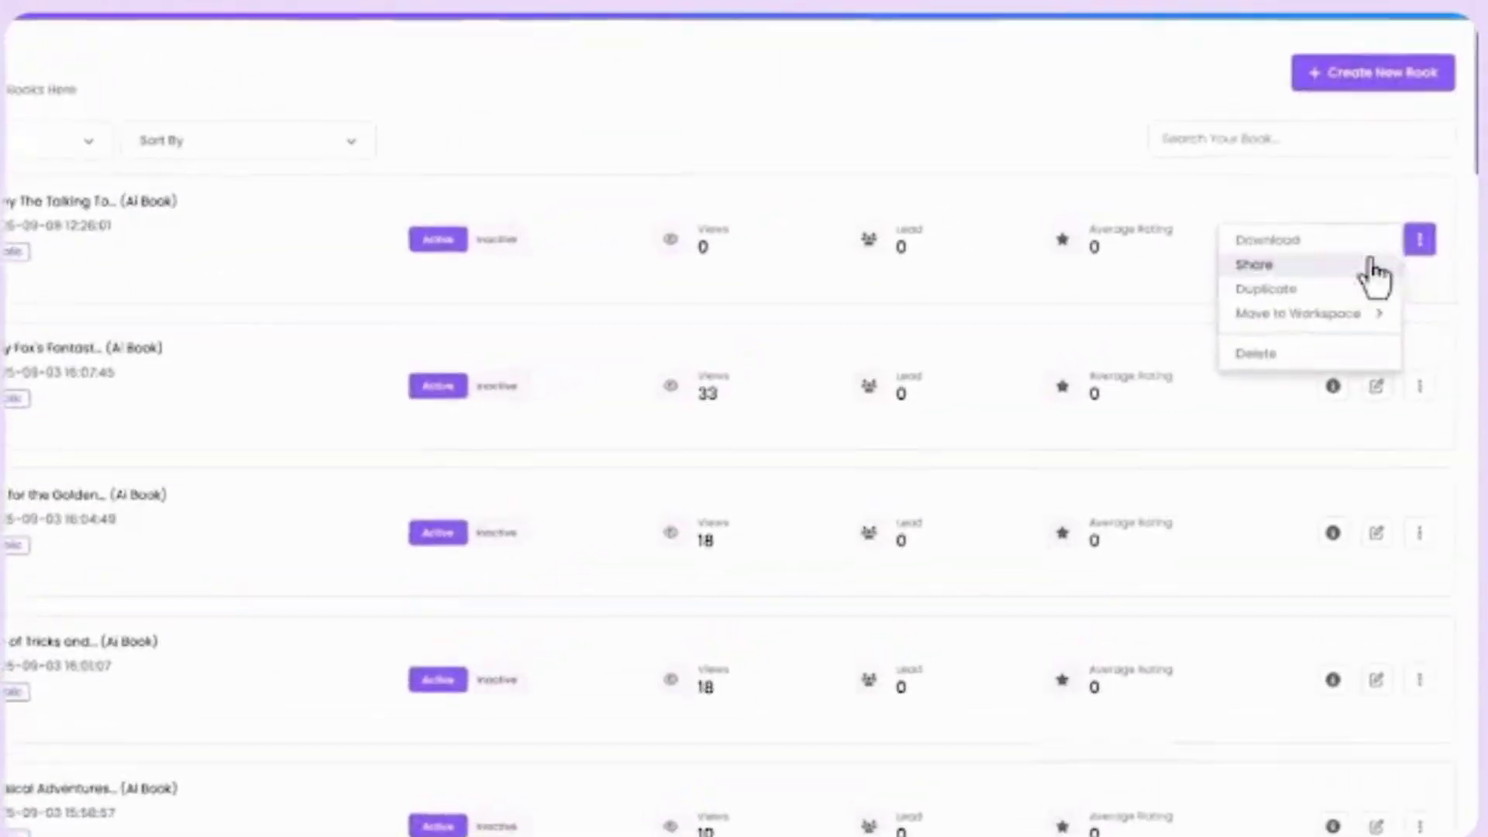
pyautogui.moveTo(1216, 440)
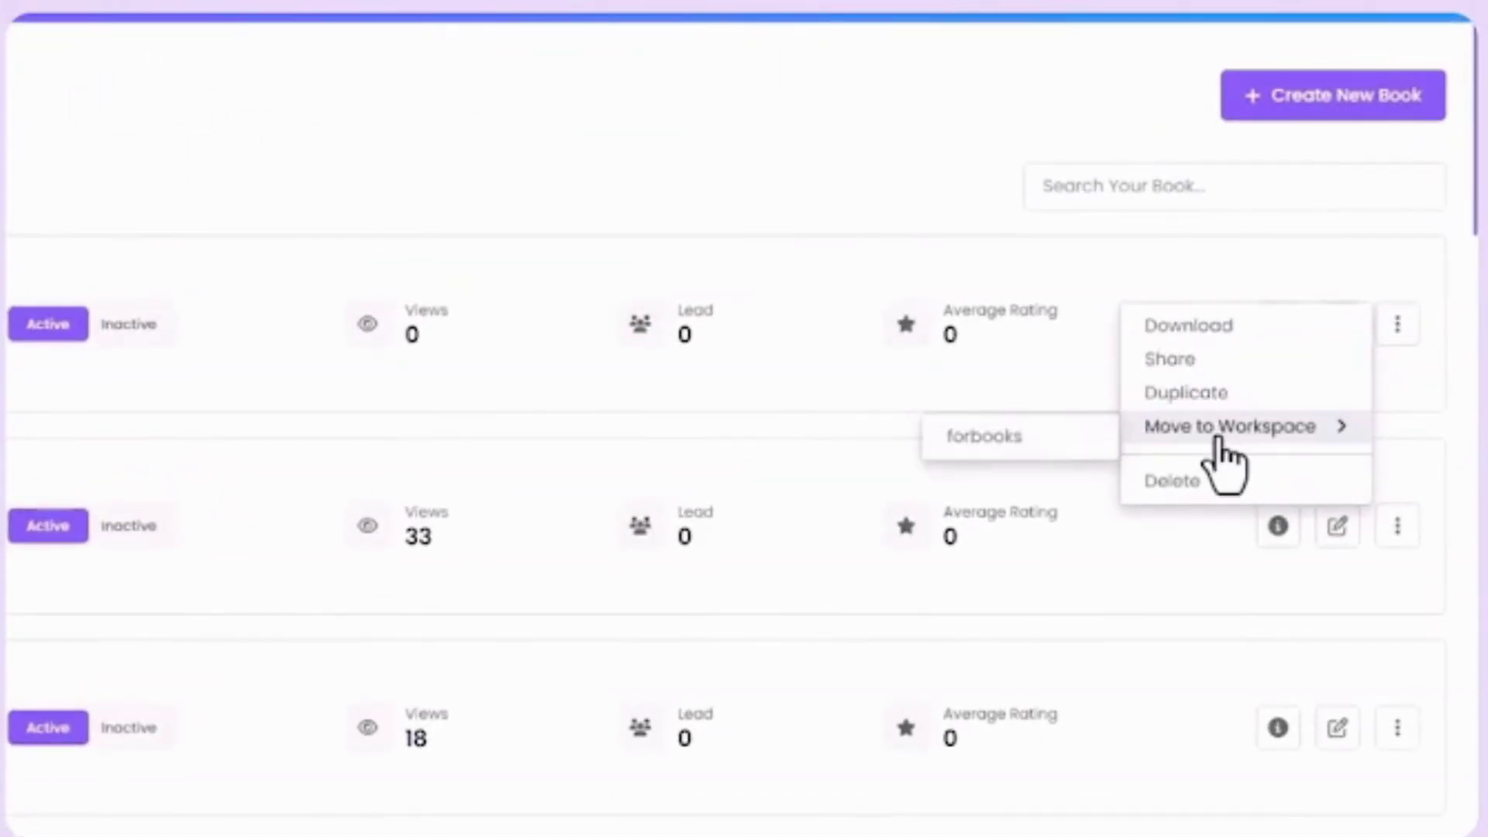
pyautogui.click(1382, 416)
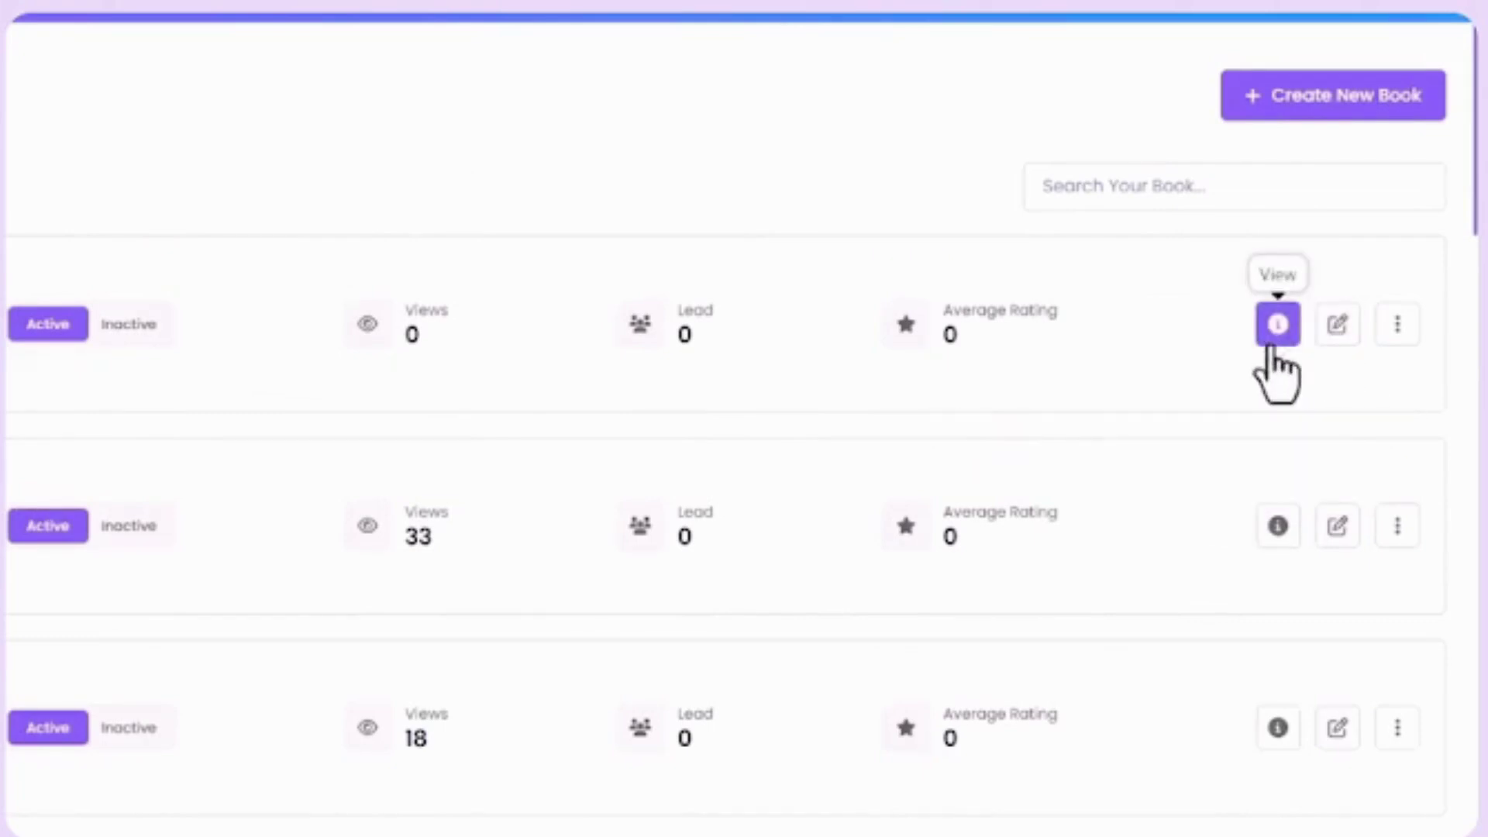
# Step: Create a Flip Book named 'Professional Fashion Magazine' and upload its PDF
pyautogui.click(1309, 104)
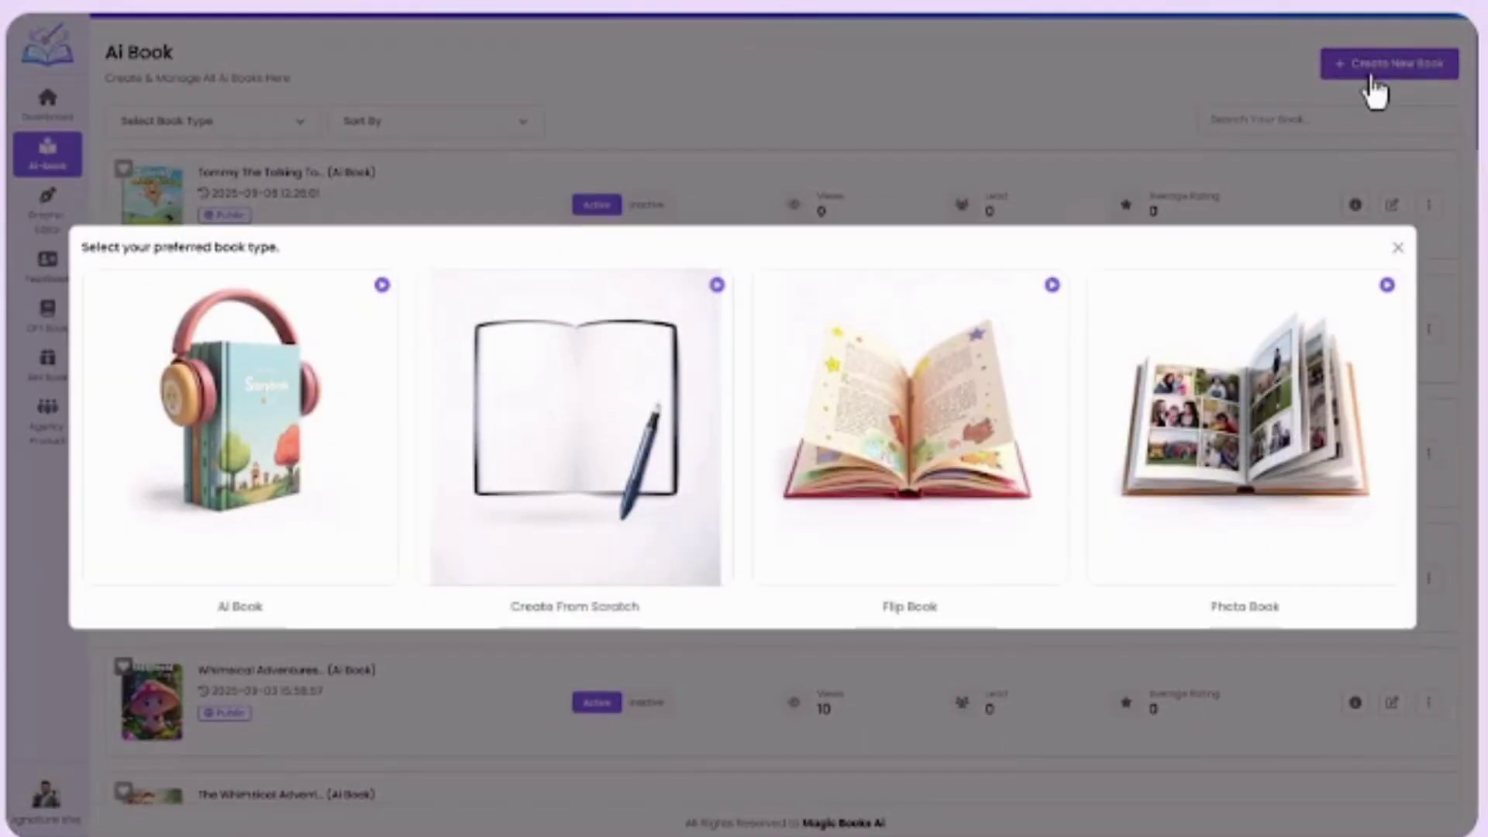
pyautogui.click(895, 535)
pyautogui.click(431, 143)
pyautogui.write('Professional Fashion Magazine')
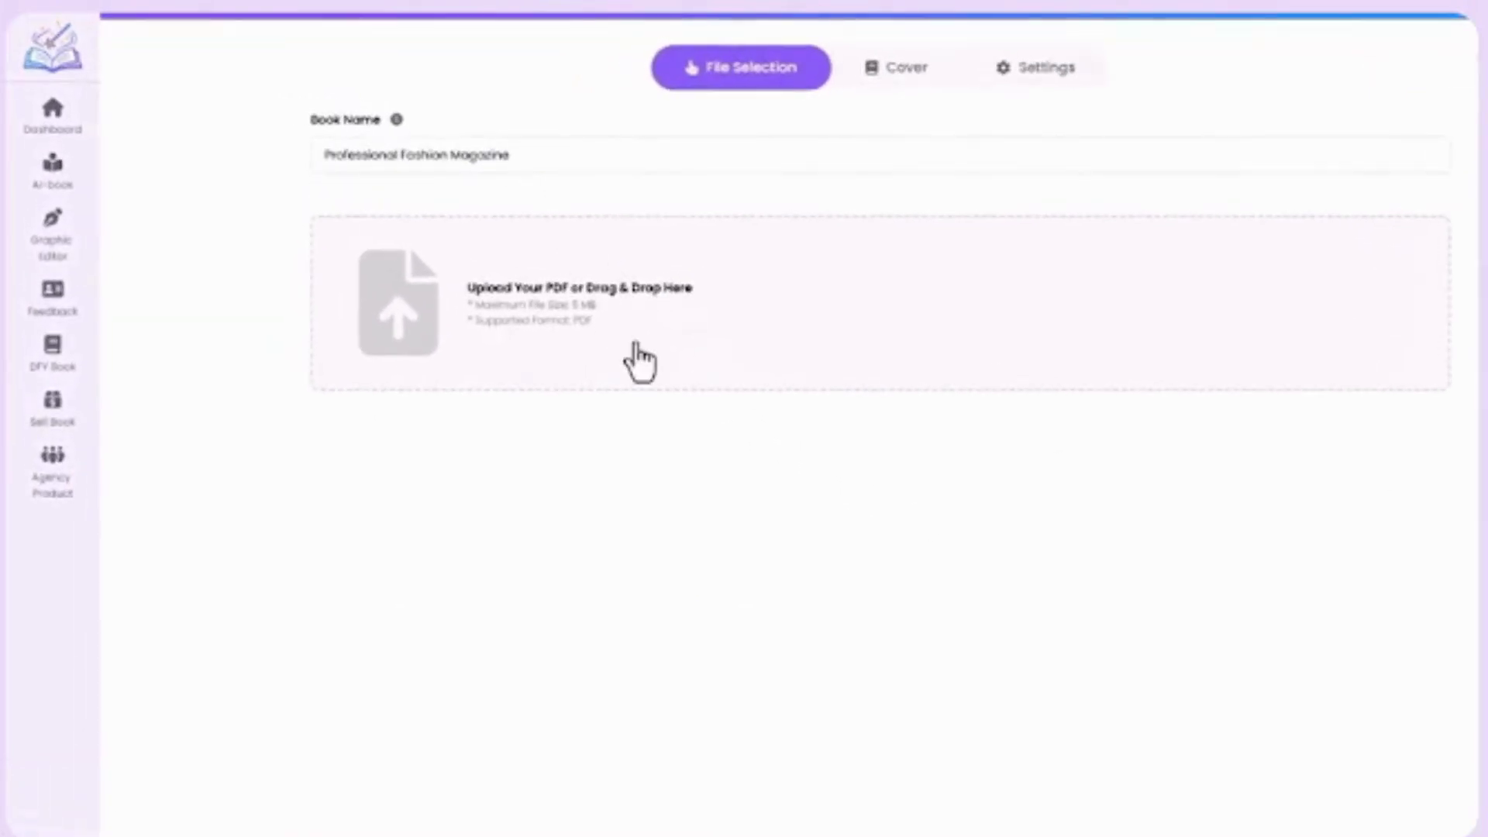
pyautogui.click(640, 362)
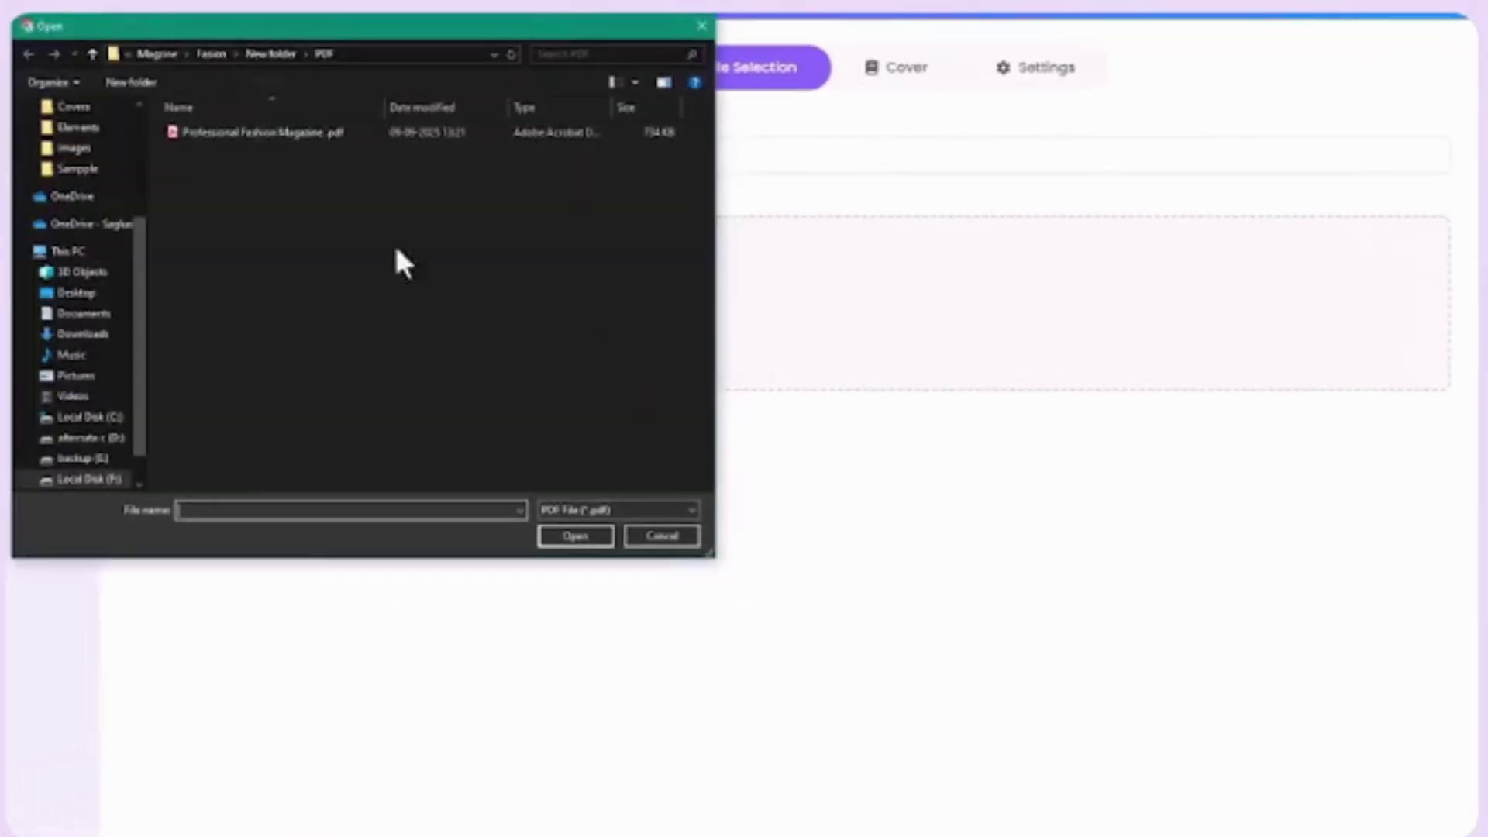
pyautogui.doubleClick(275, 136)
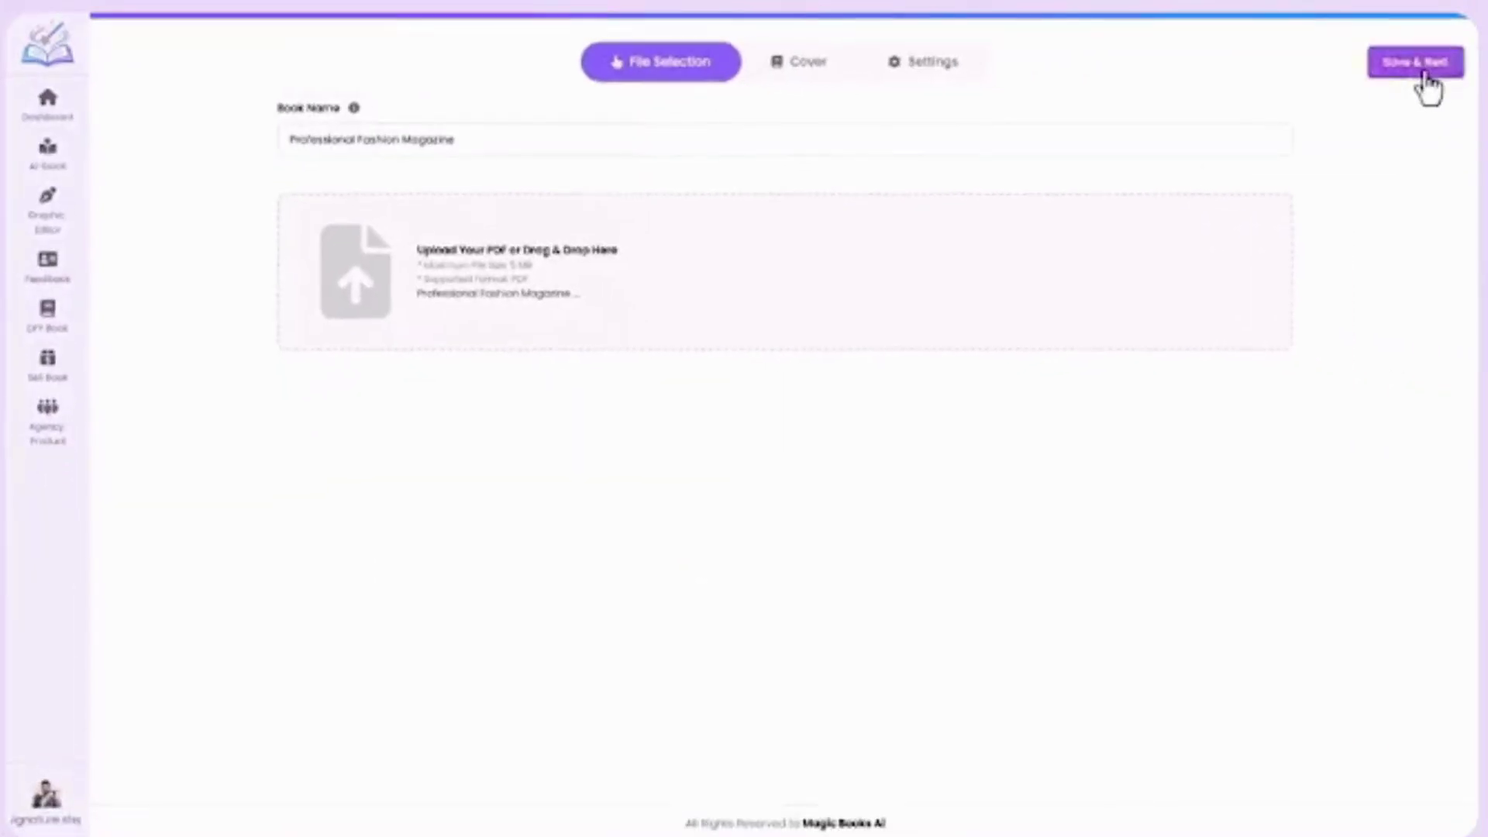
pyautogui.click(1424, 76)
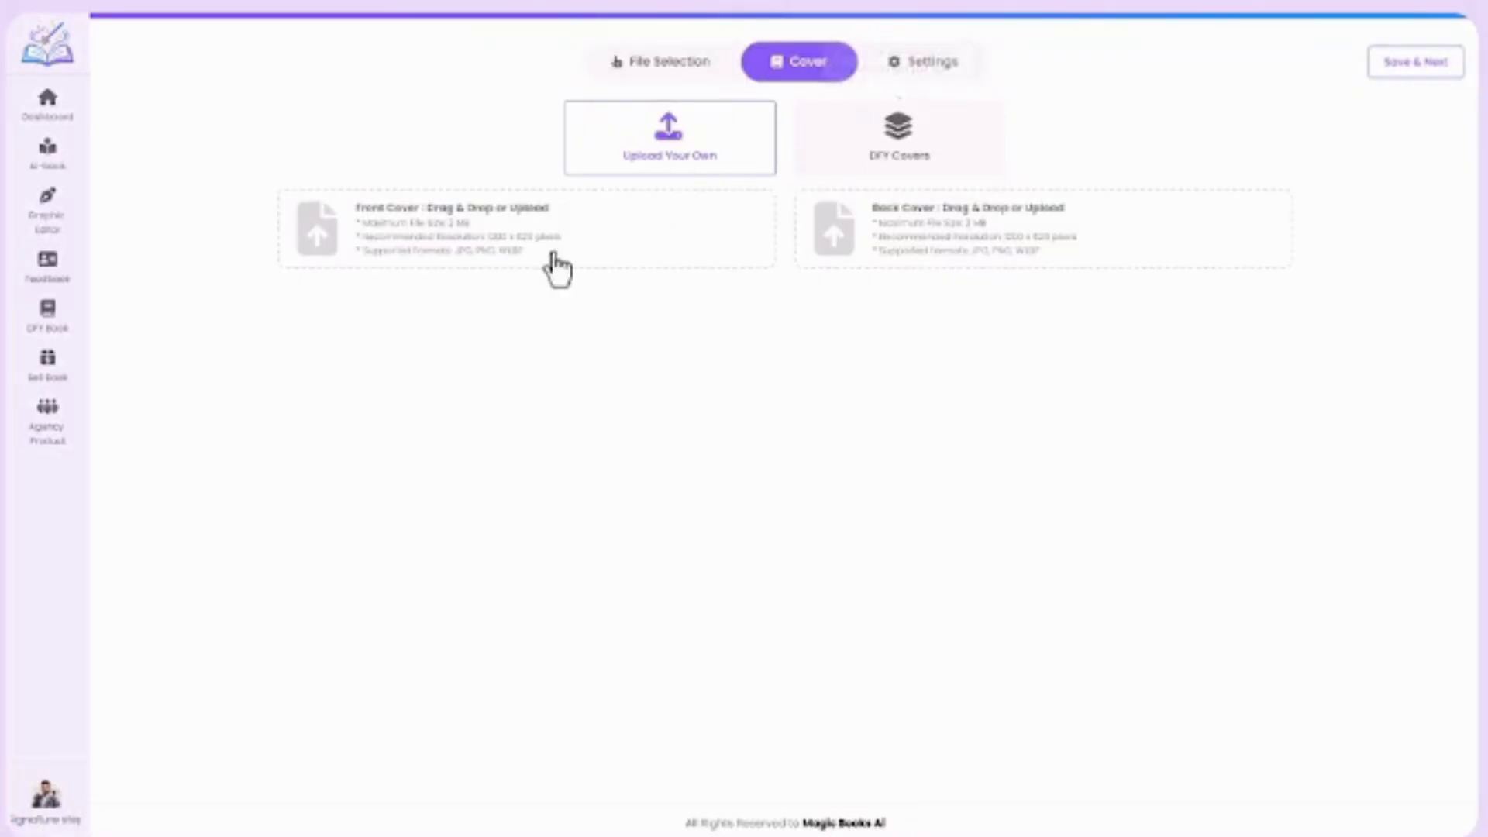
# Step: Upload the front and back cover images for the magazine
pyautogui.click(517, 255)
pyautogui.doubleClick(199, 152)
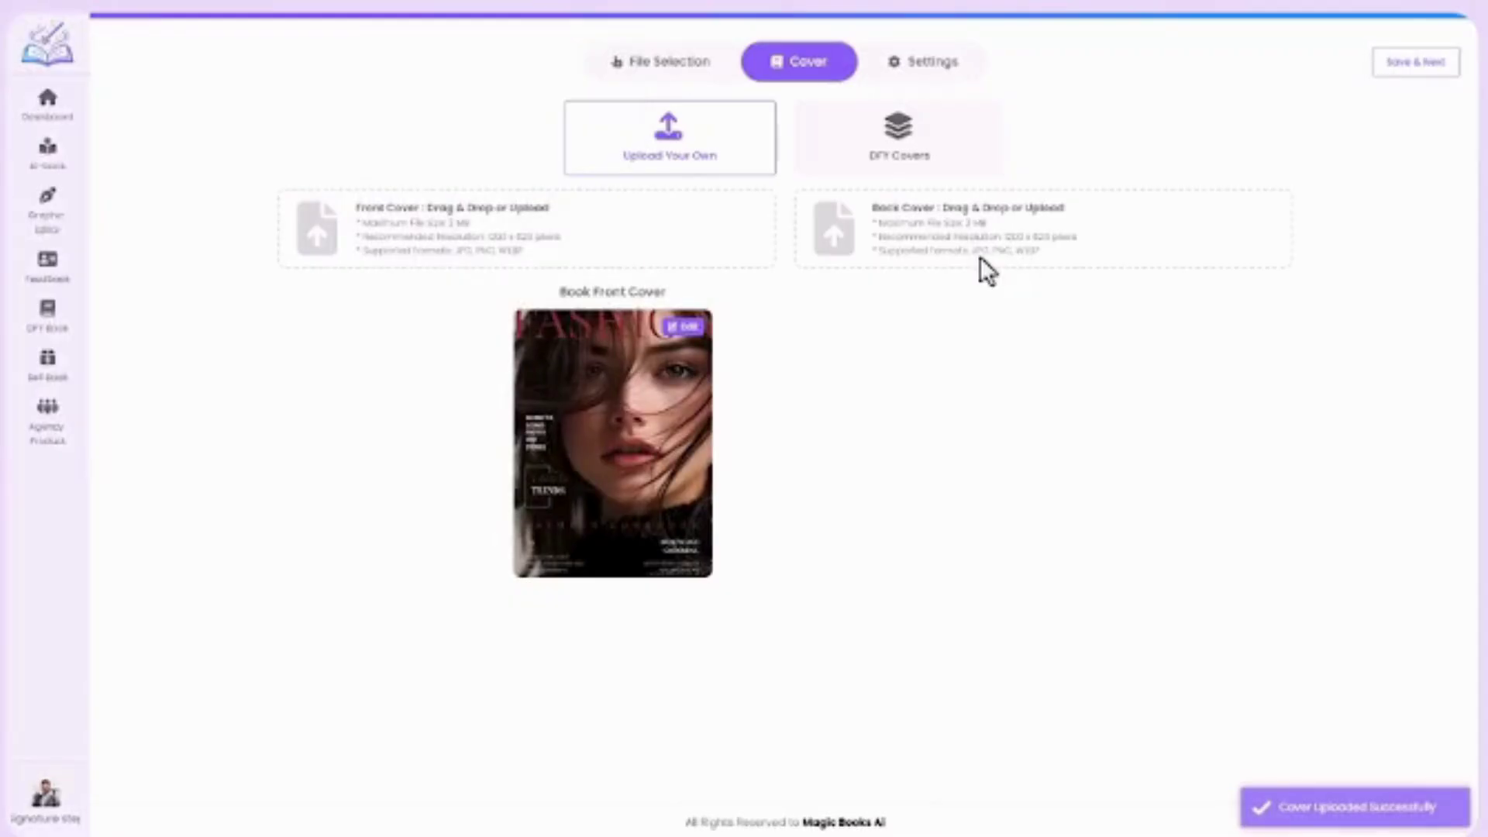
pyautogui.click(981, 263)
pyautogui.doubleClick(271, 127)
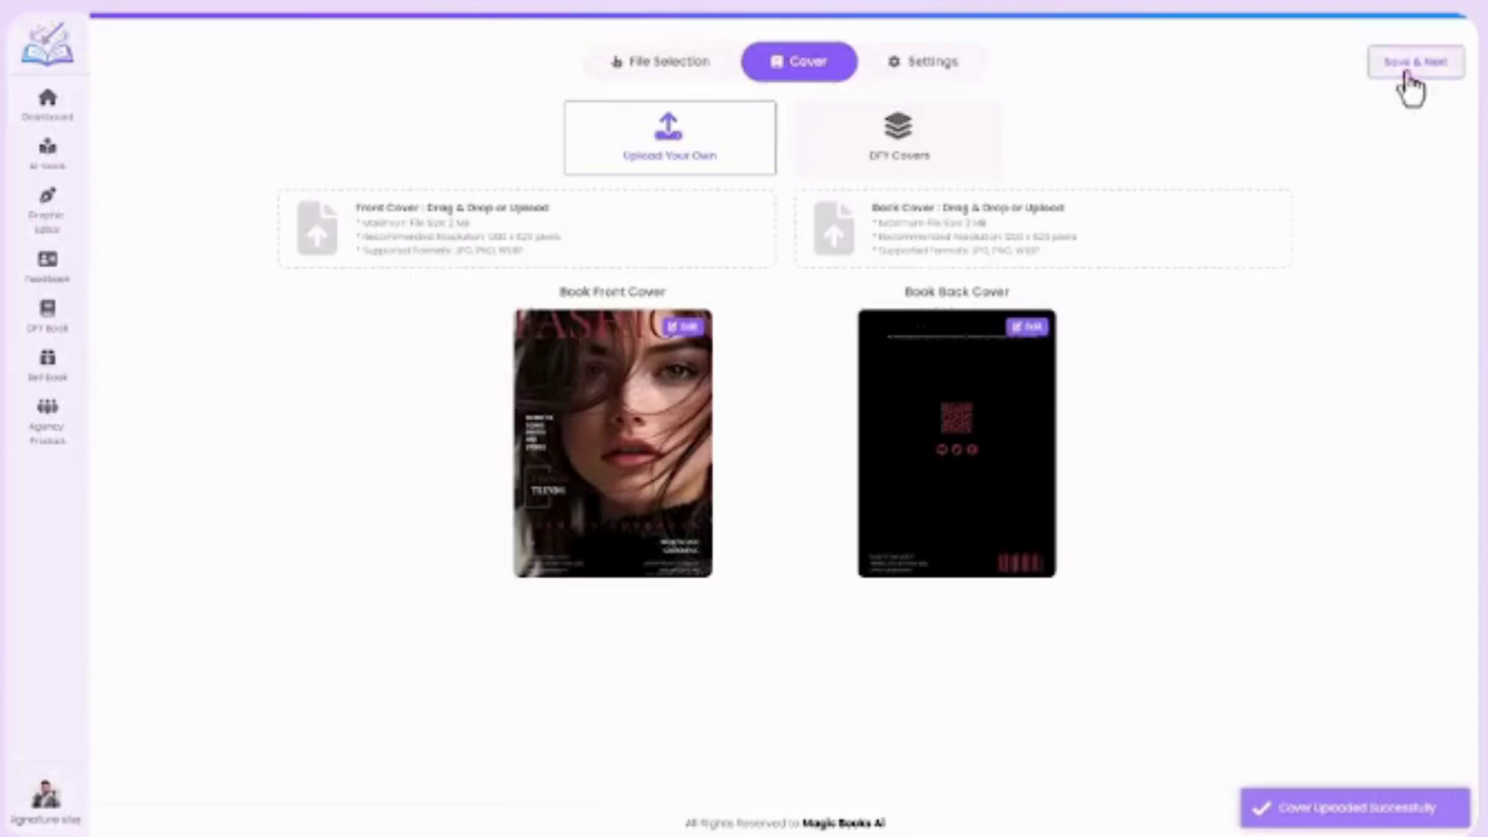
pyautogui.click(1414, 65)
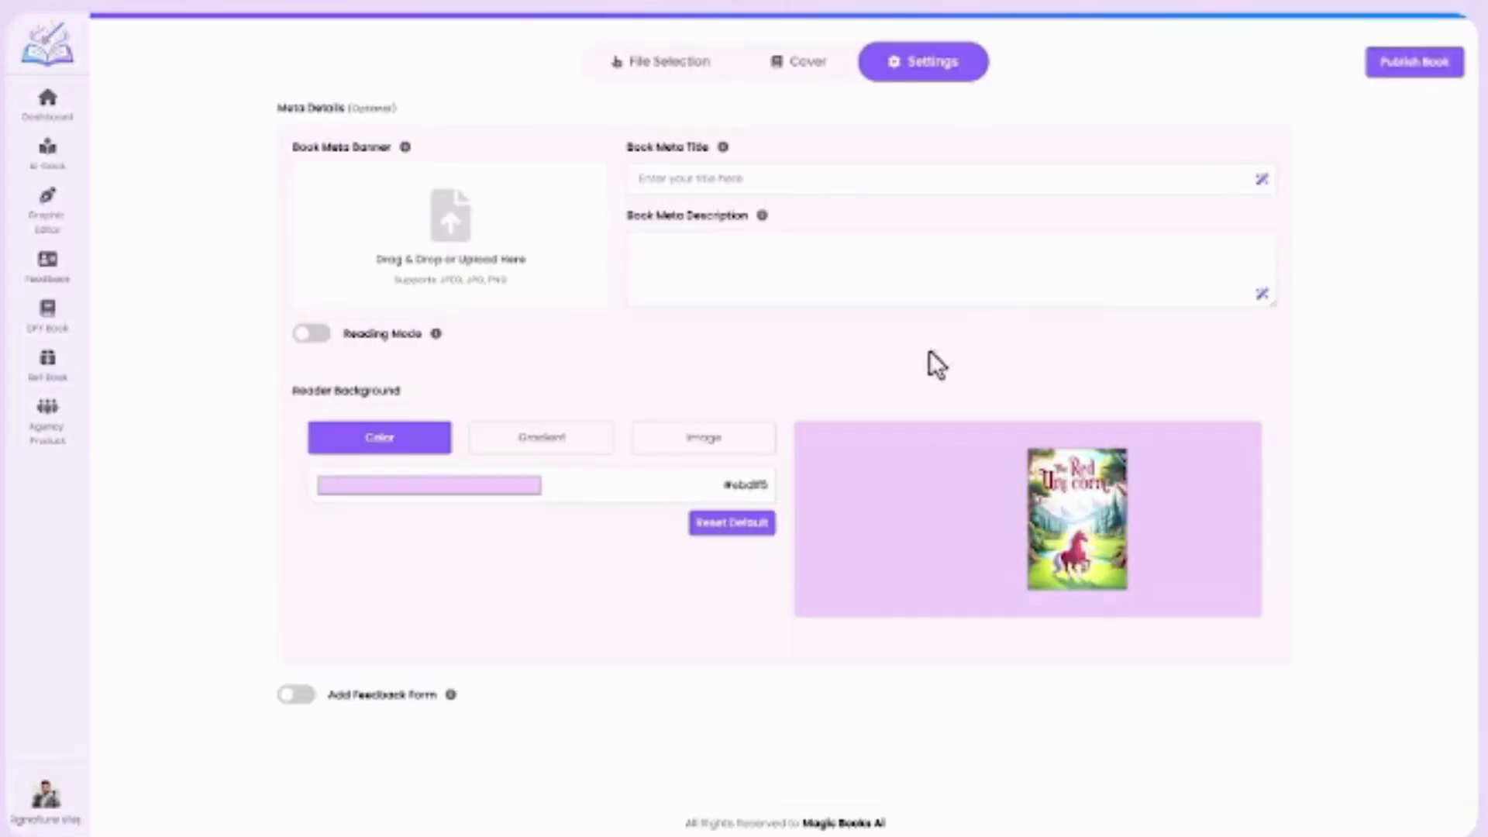
# Step: Set the portrait image as meta banner, with title 'Professional Fashion Magazine' and a trends description
pyautogui.click(498, 266)
pyautogui.doubleClick(177, 124)
pyautogui.click(775, 179)
pyautogui.write('Professional Fashion Magazine')
pyautogui.click(704, 243)
pyautogui.write('A sleek, stylish magazine showcasing the latest trends, fashion tips, and inspirations for modern professionals.')
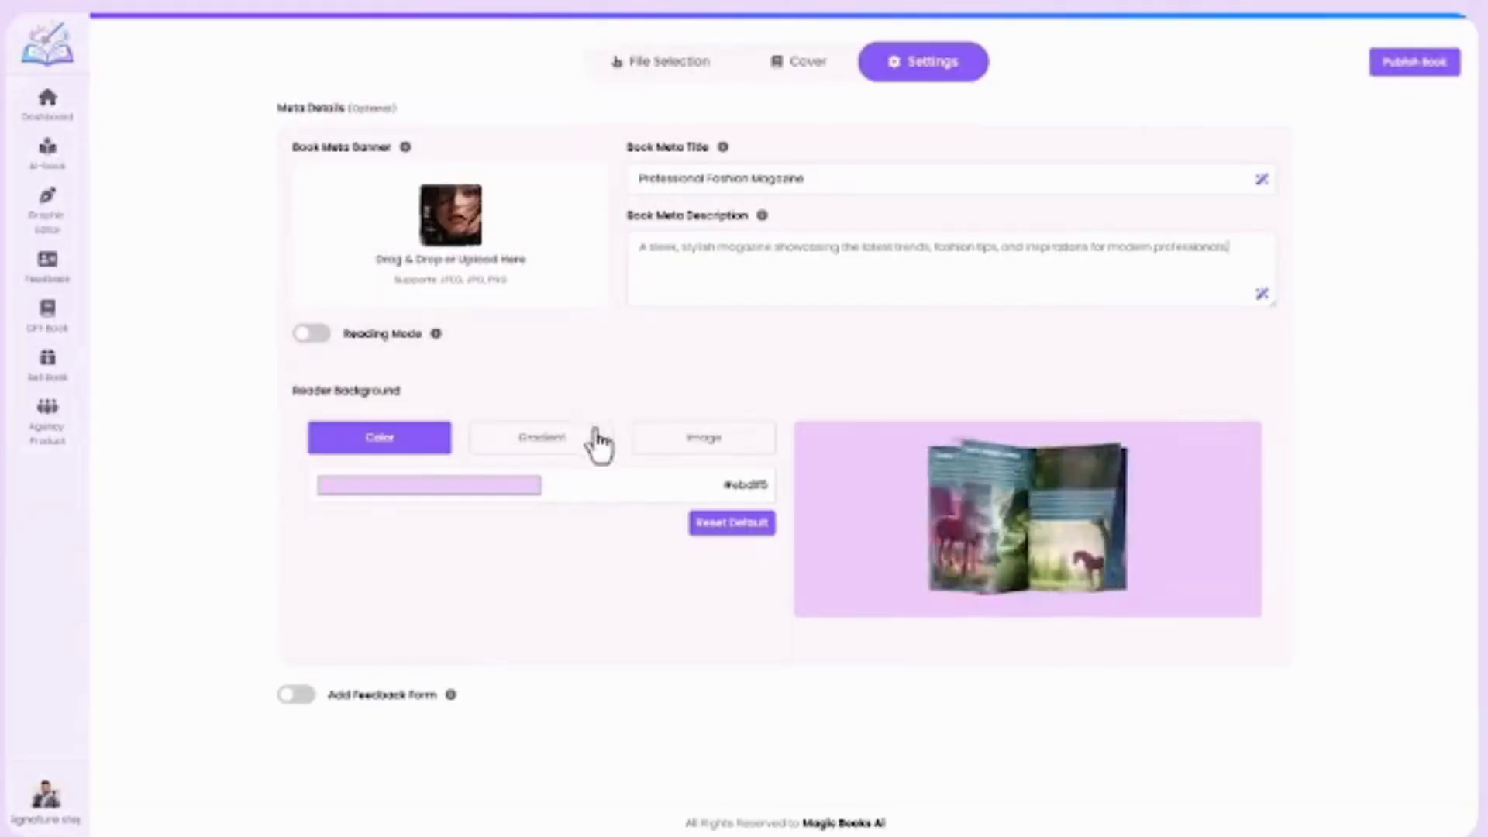
# Step: Enable reading mode, use the portrait image as reader background, and turn on the feedback form
pyautogui.click(309, 332)
pyautogui.scroll(-2, 384, 519)
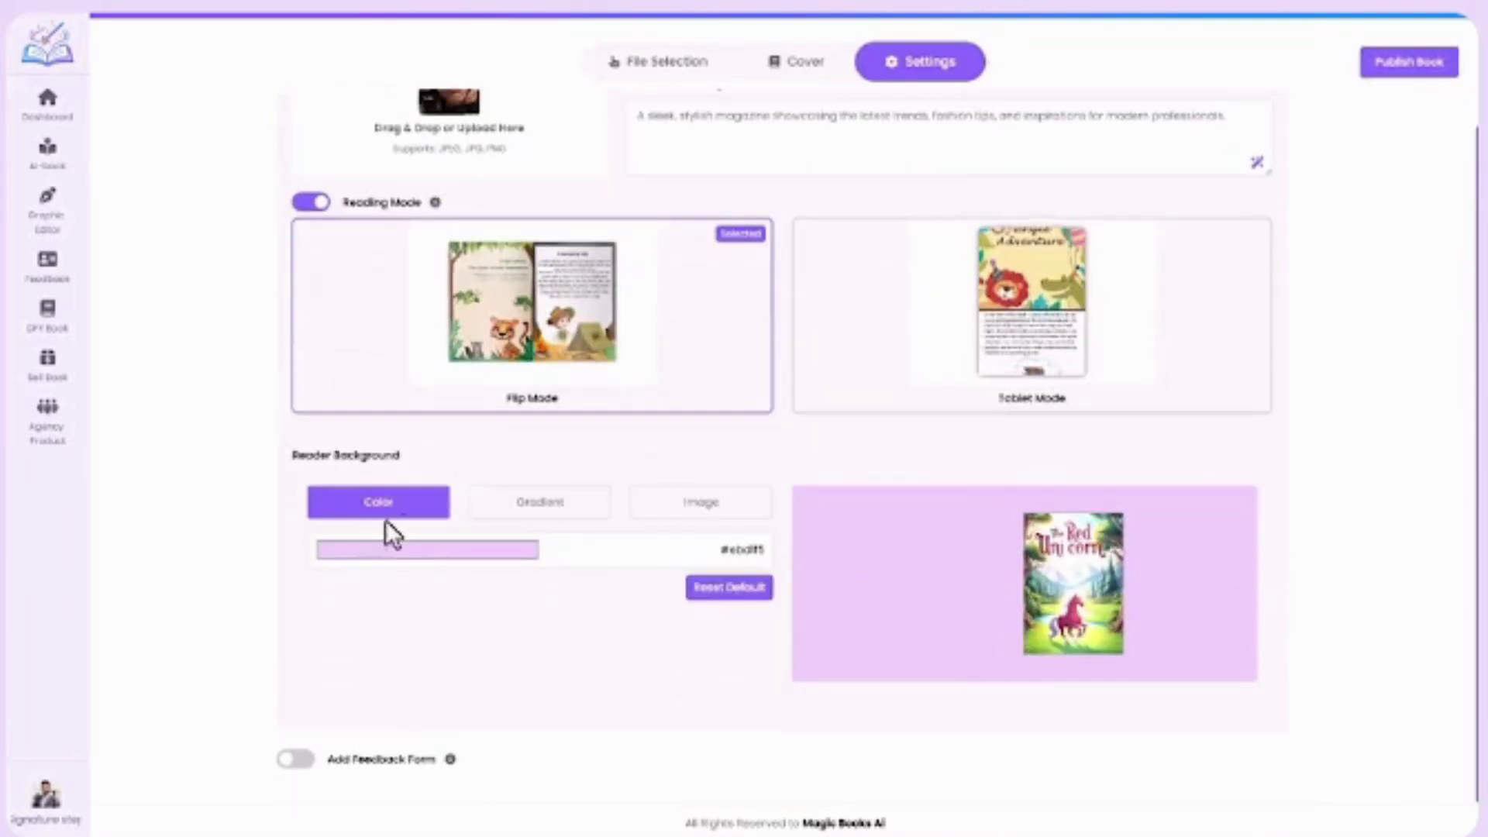
pyautogui.click(701, 502)
pyautogui.click(558, 591)
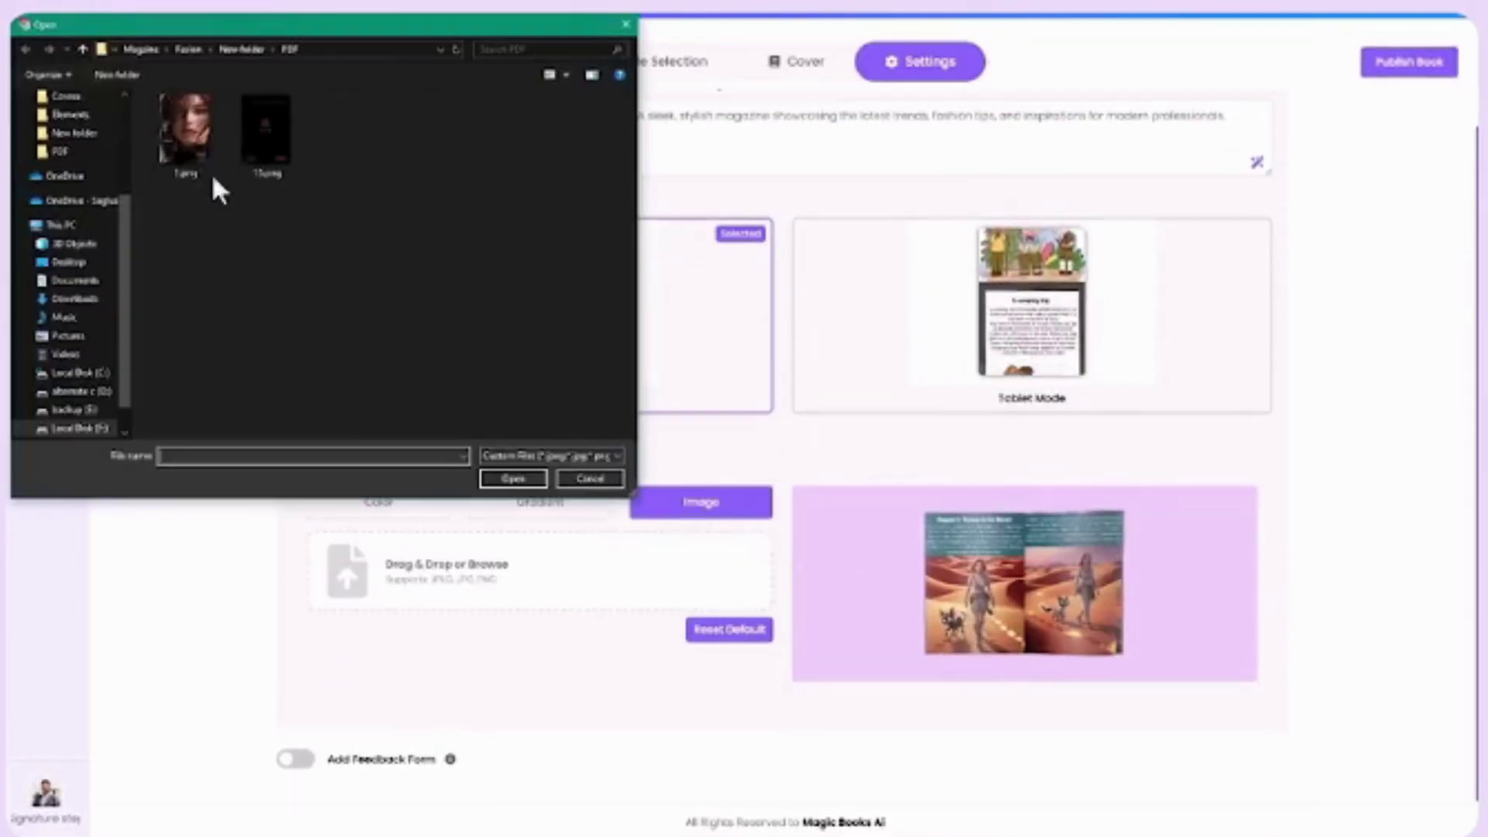
pyautogui.click(82, 48)
pyautogui.doubleClick(346, 225)
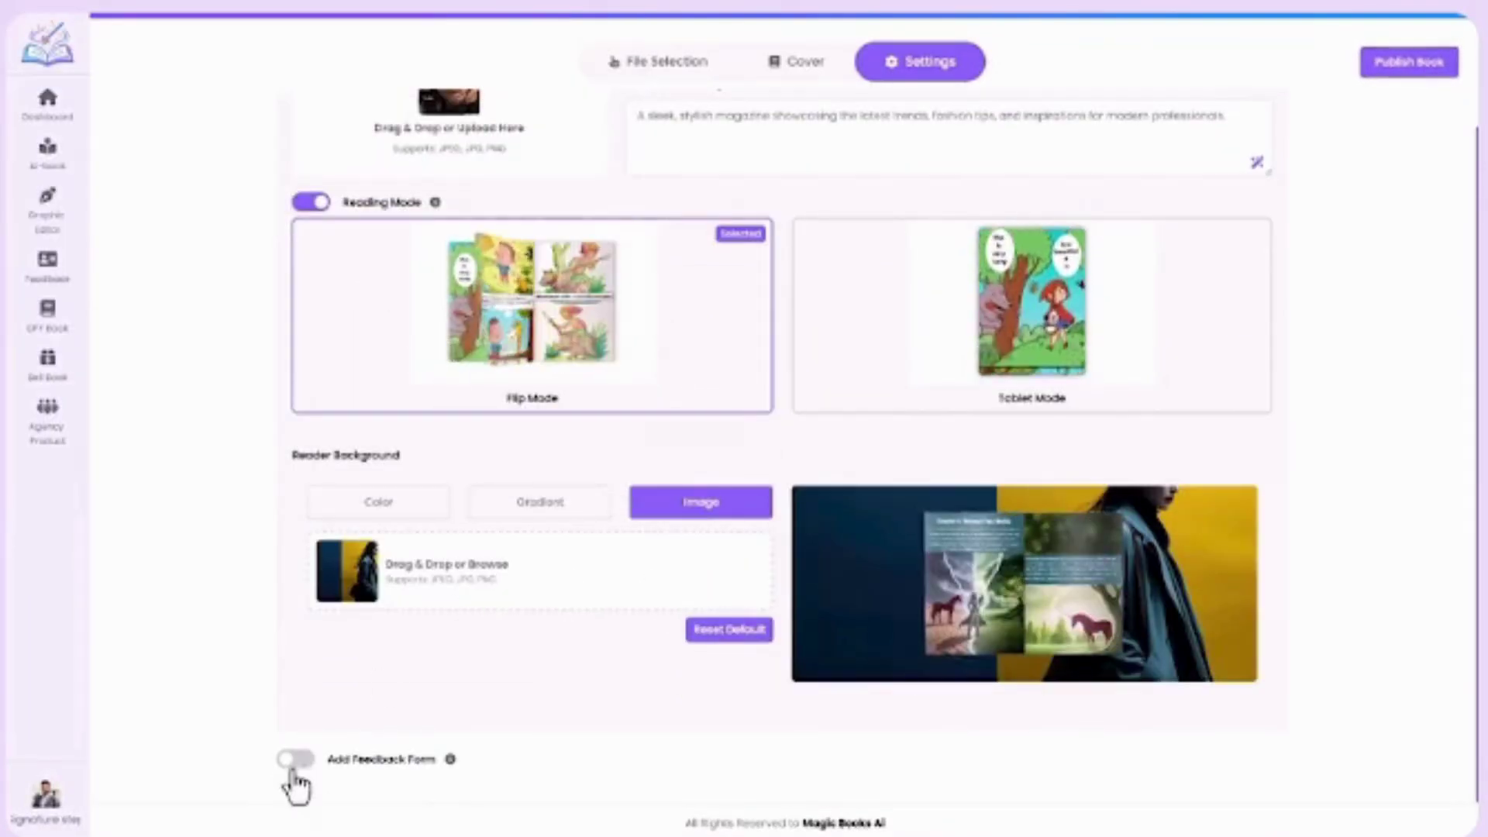
pyautogui.click(296, 759)
pyautogui.scroll(-1, 482, 767)
pyautogui.scroll(3, 927, 608)
# Step: Publish the magazine and flip its preview through to Behind the Scenes and the back cover
pyautogui.click(1424, 70)
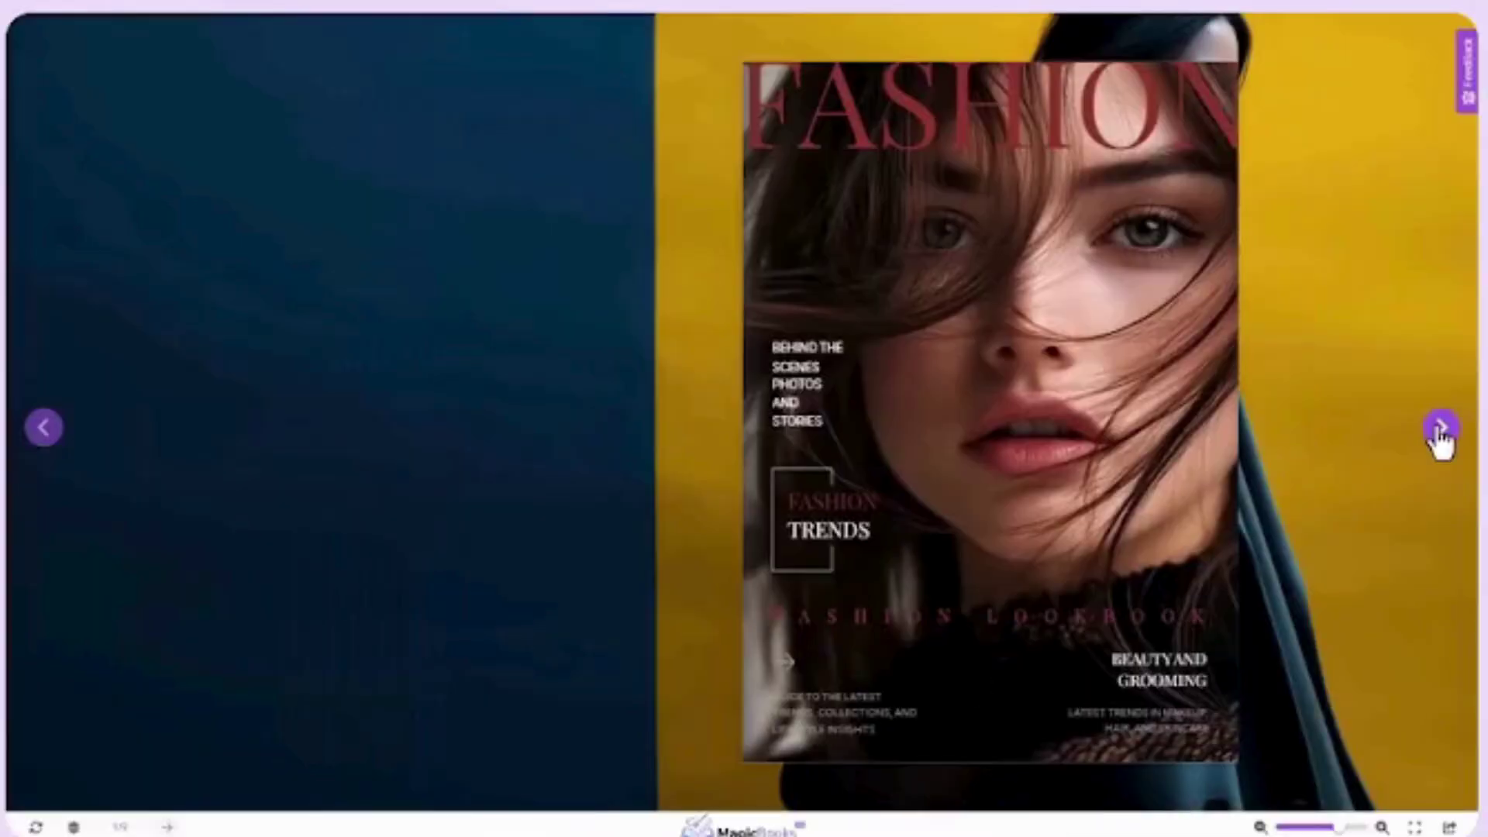
pyautogui.click(1437, 428)
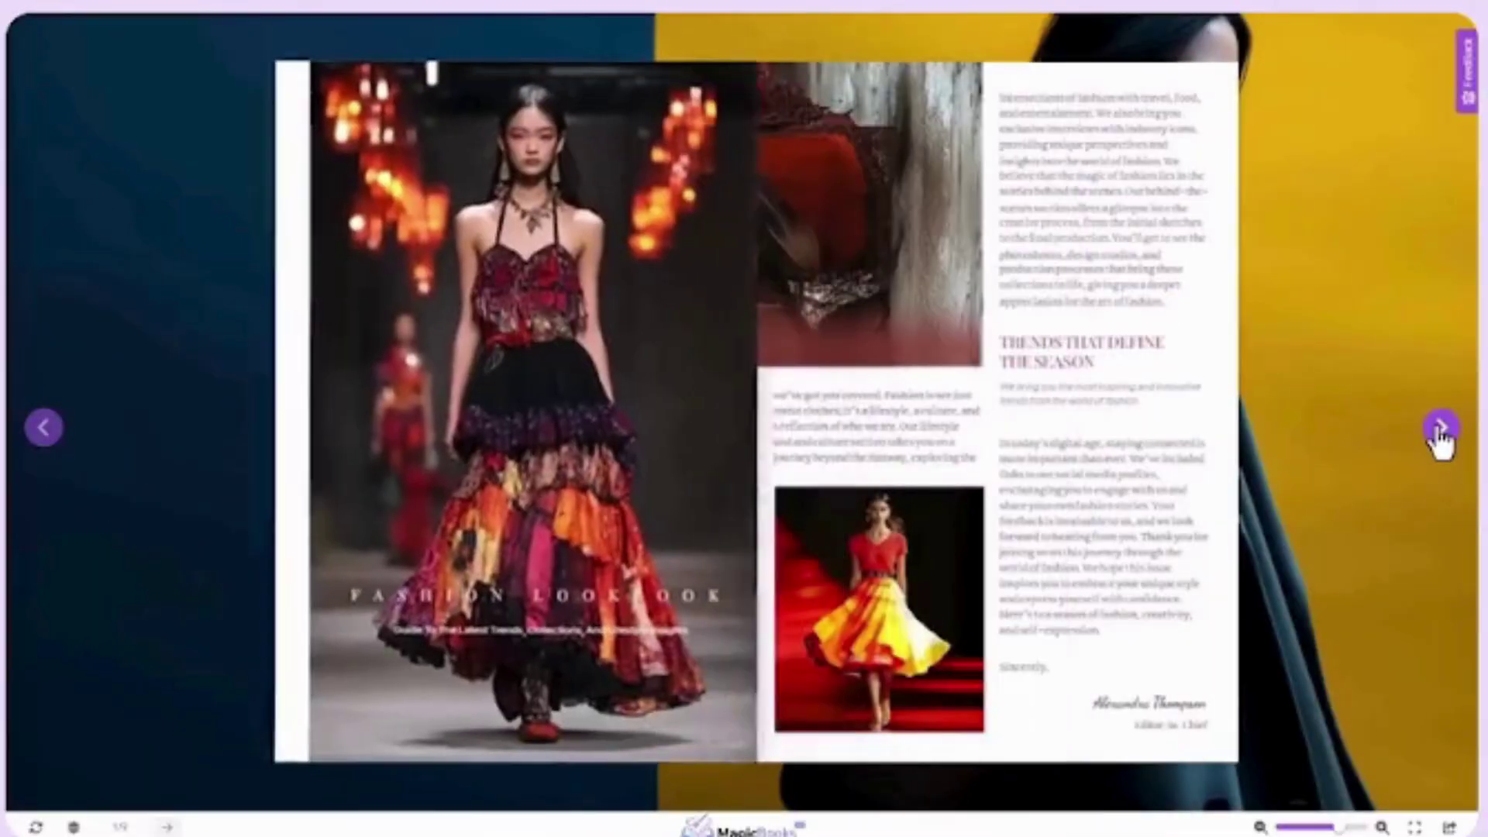
pyautogui.click(1439, 431)
pyautogui.click(1439, 431)
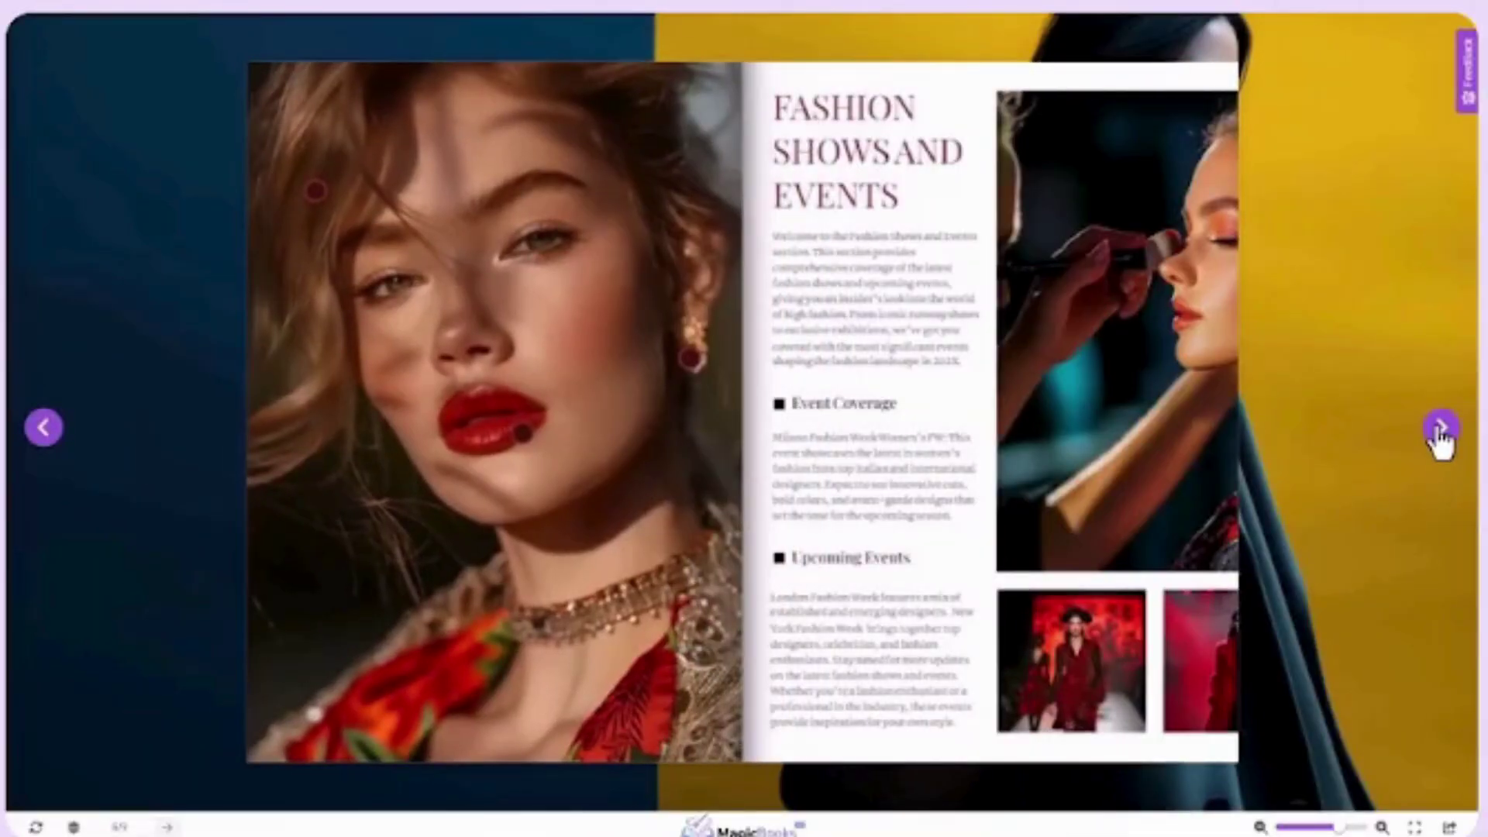
pyautogui.click(1438, 431)
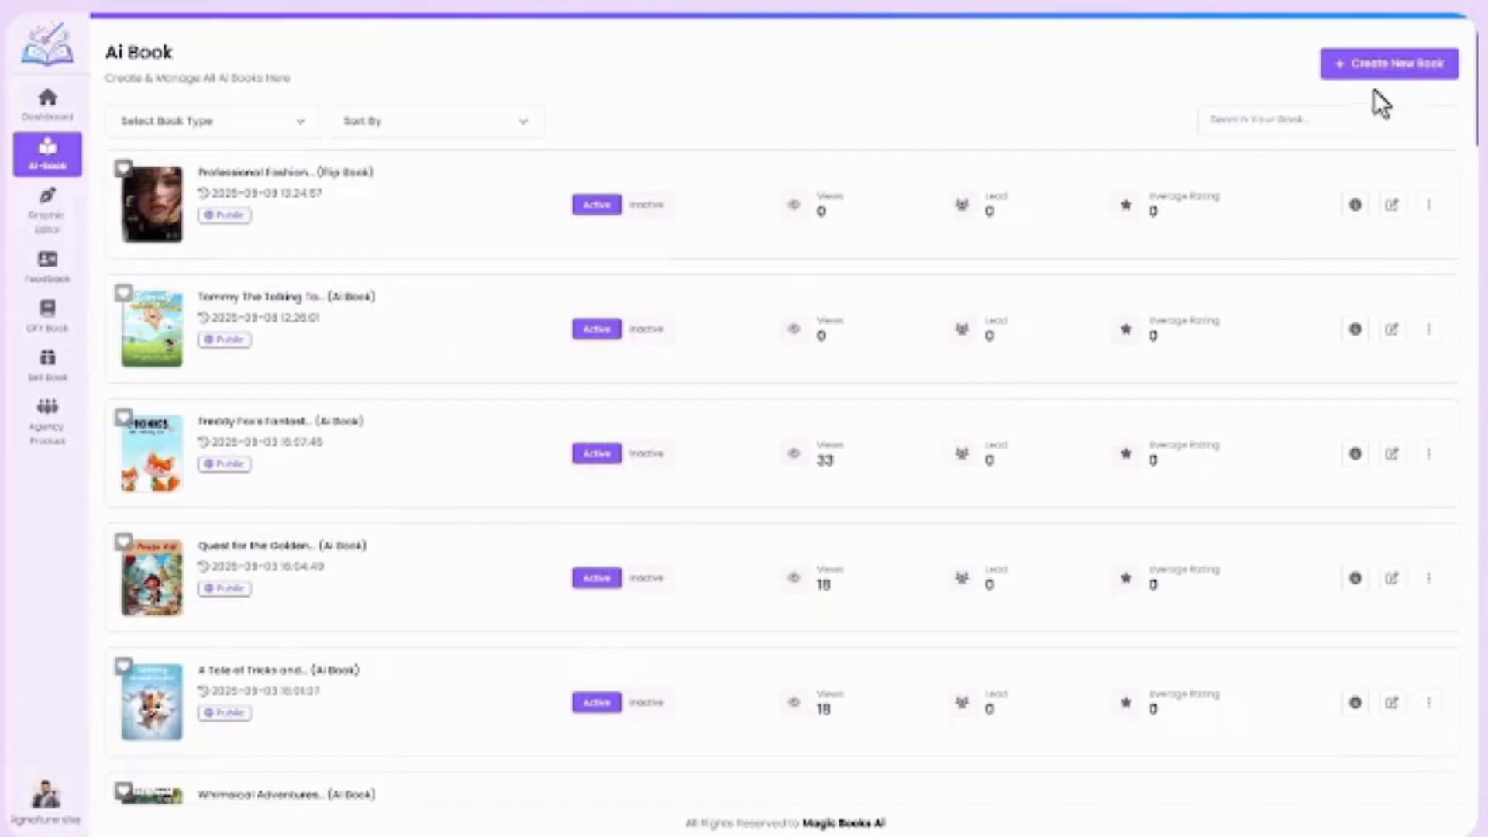
# Step: Start a new Photo Book and upload the range of animal pictures through the puppy
pyautogui.click(1358, 72)
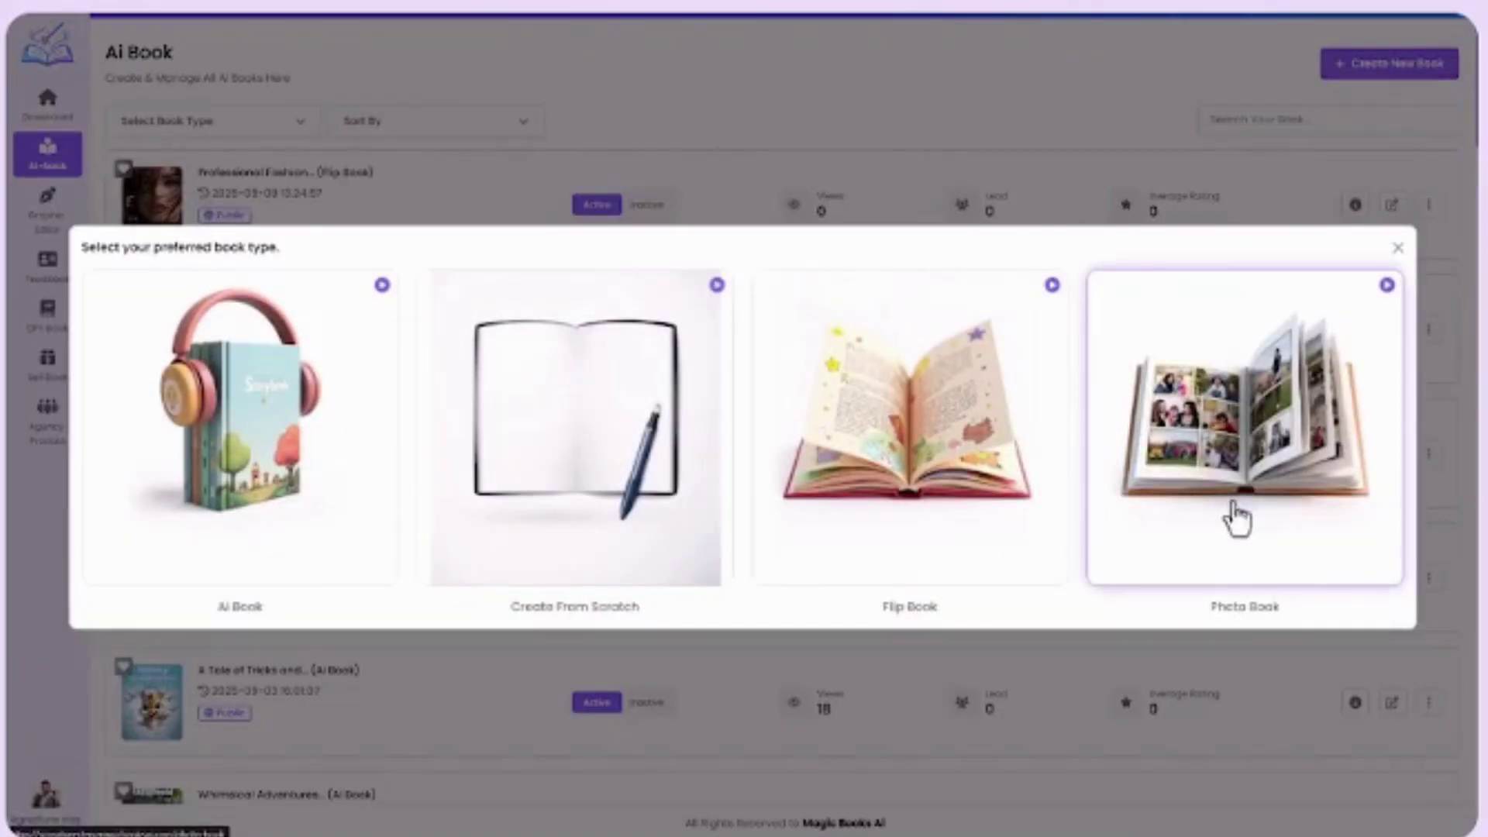
pyautogui.click(1237, 517)
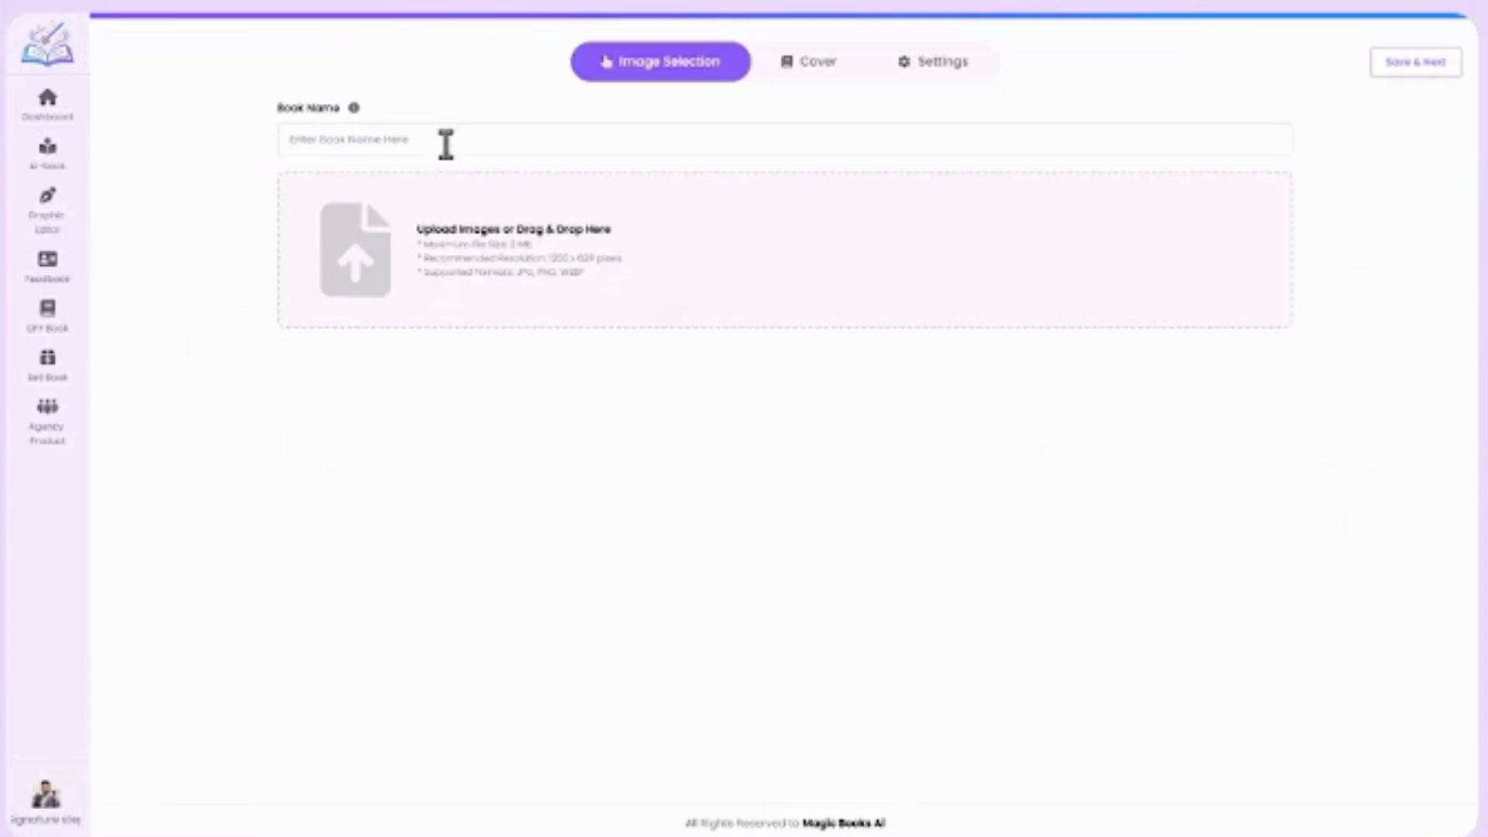
pyautogui.click(621, 267)
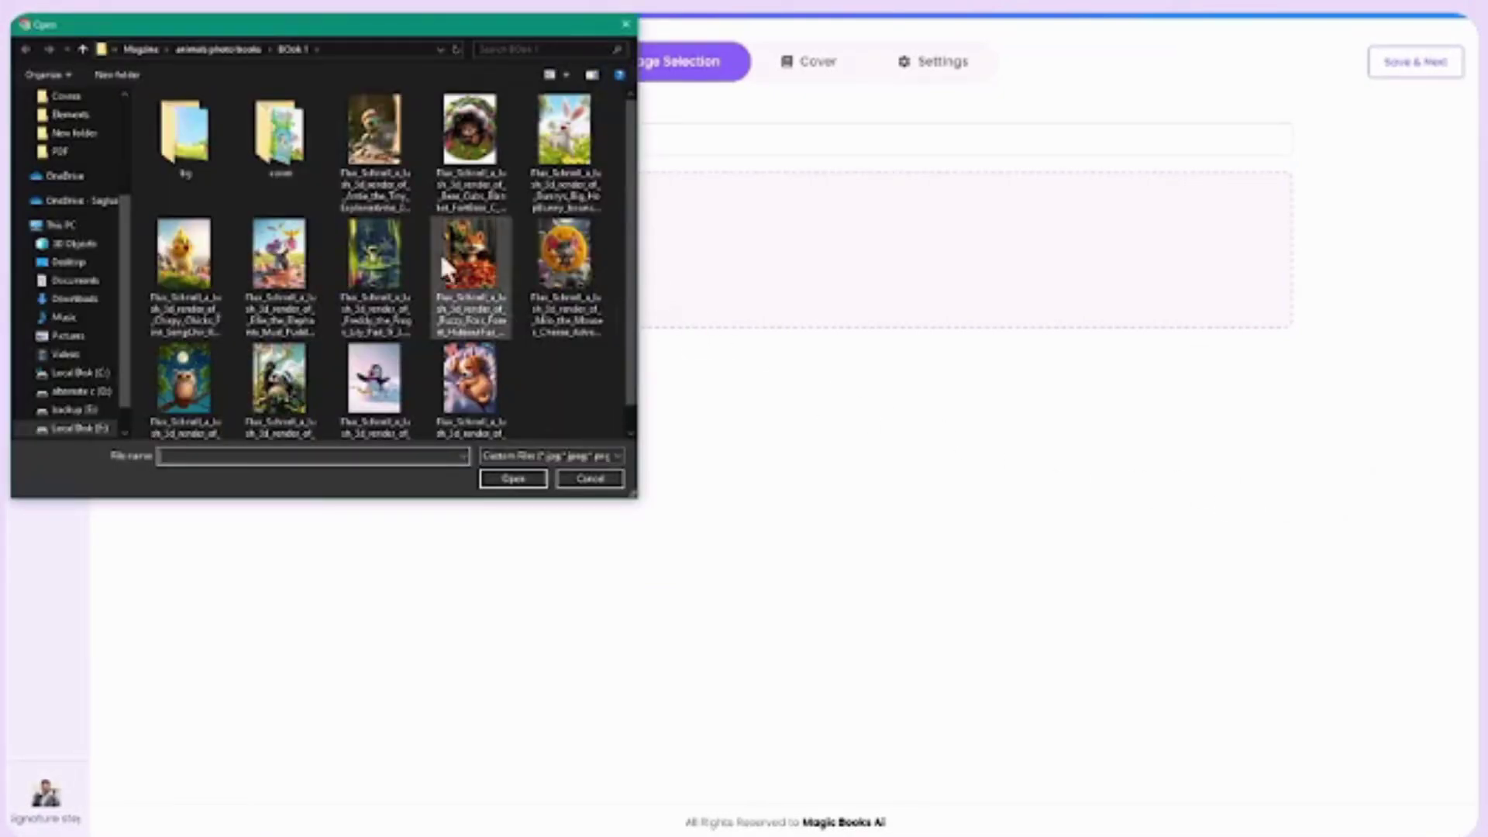
pyautogui.click(380, 135)
pyautogui.click(474, 360)
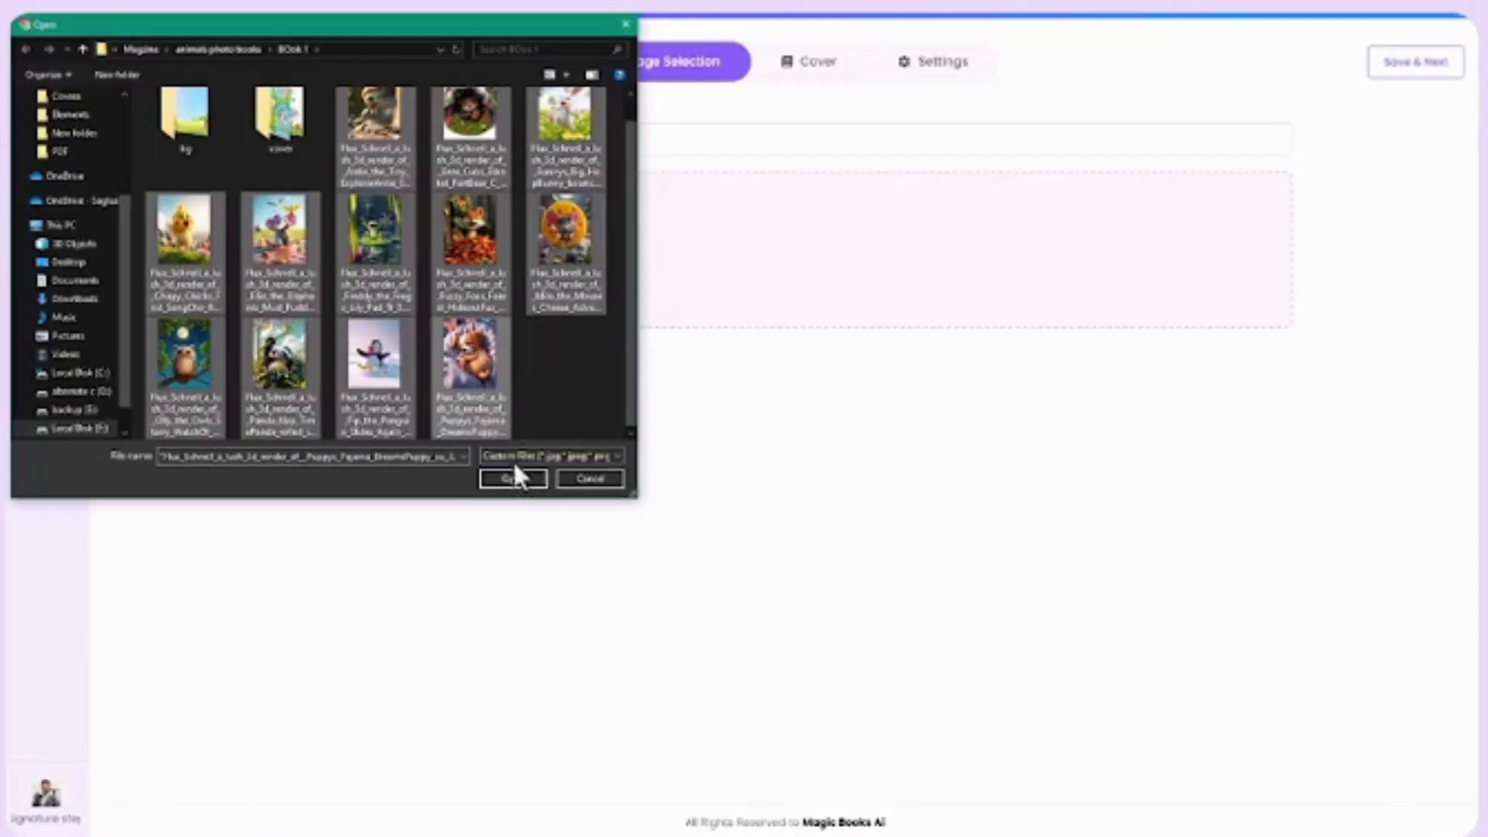
pyautogui.click(513, 482)
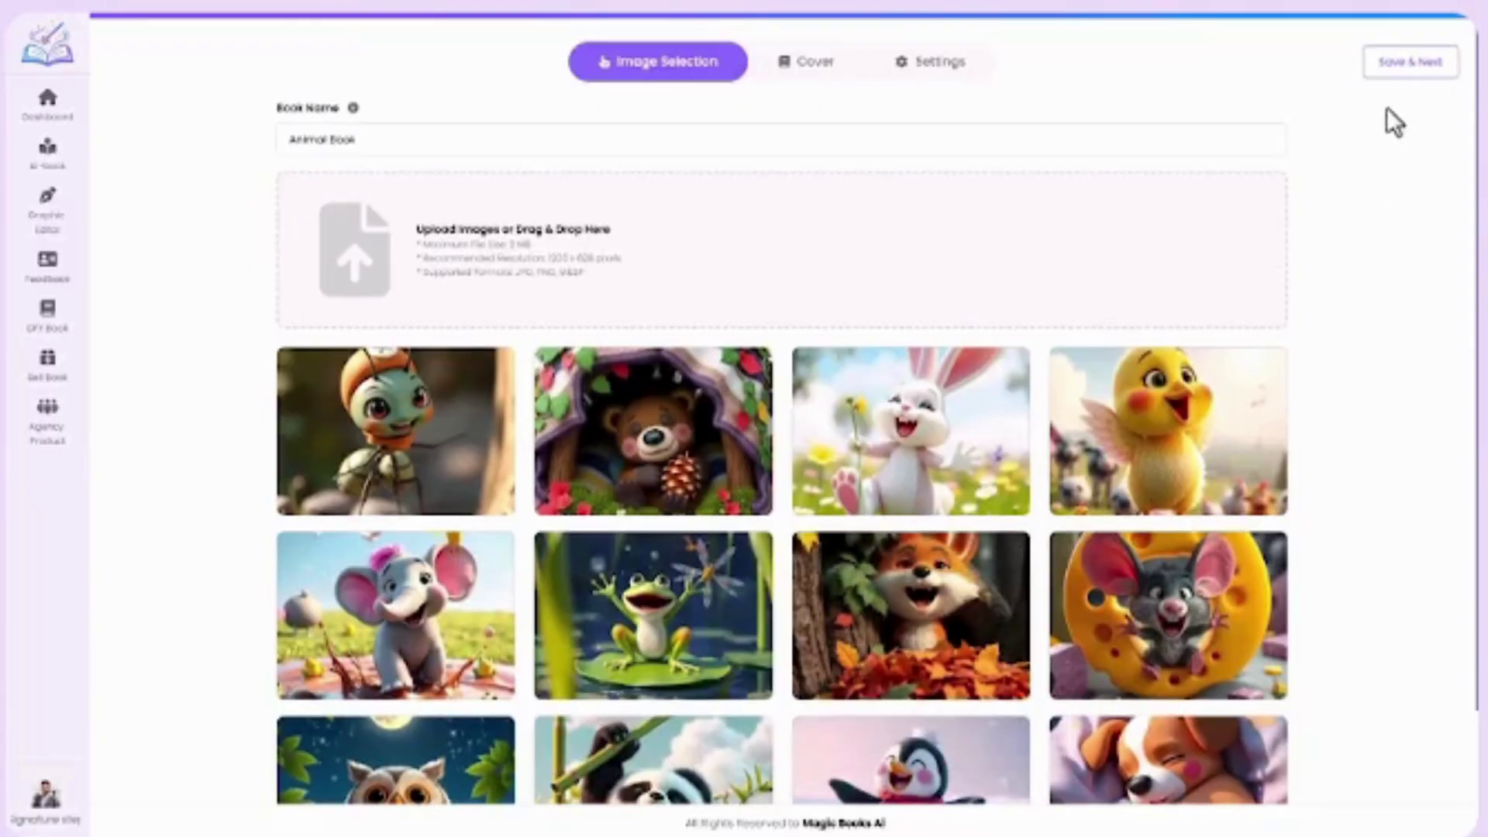
pyautogui.click(1399, 65)
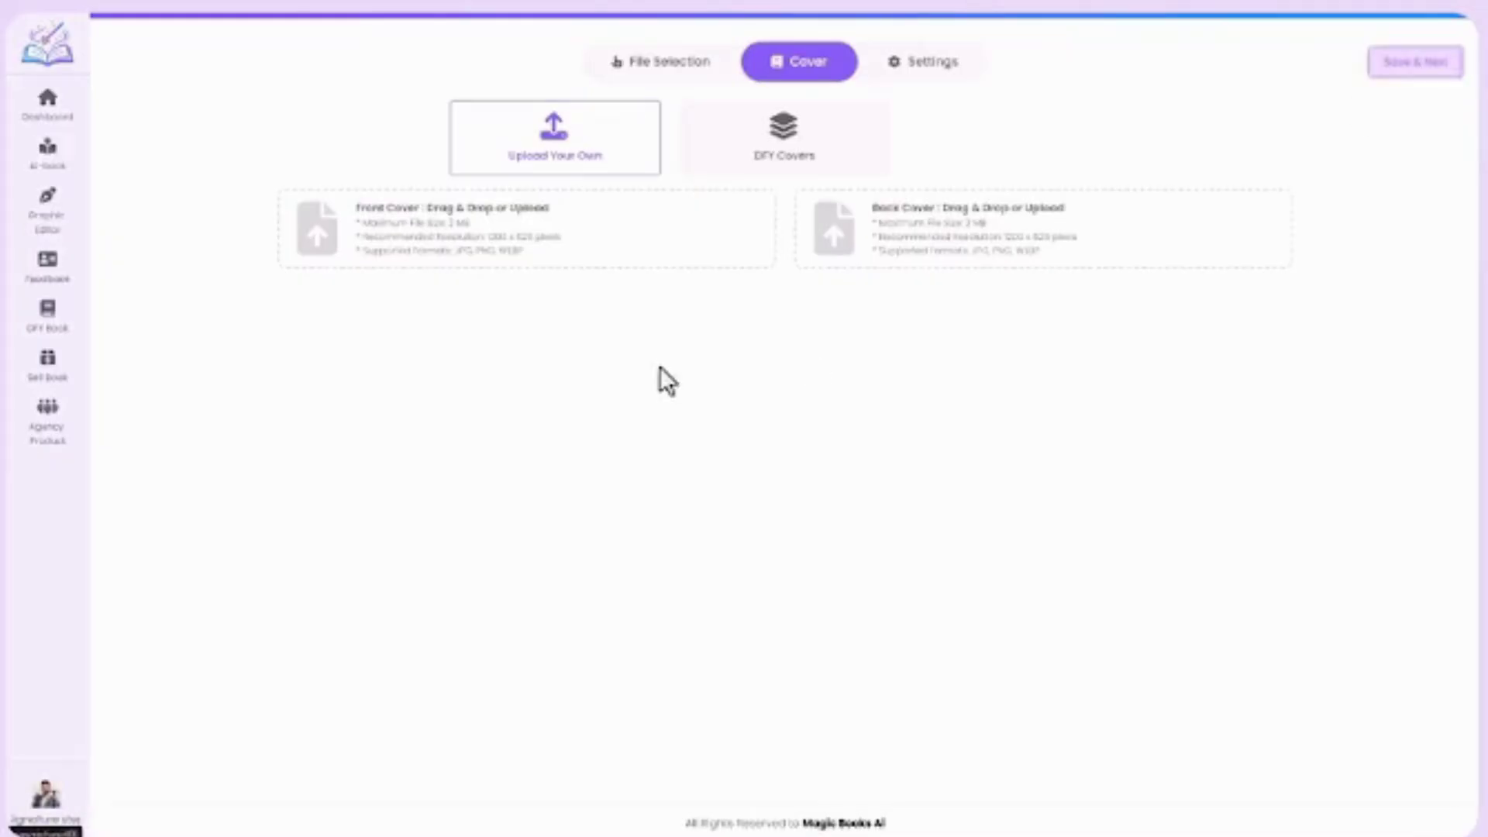
# Step: Upload the front and back cover images
pyautogui.click(665, 244)
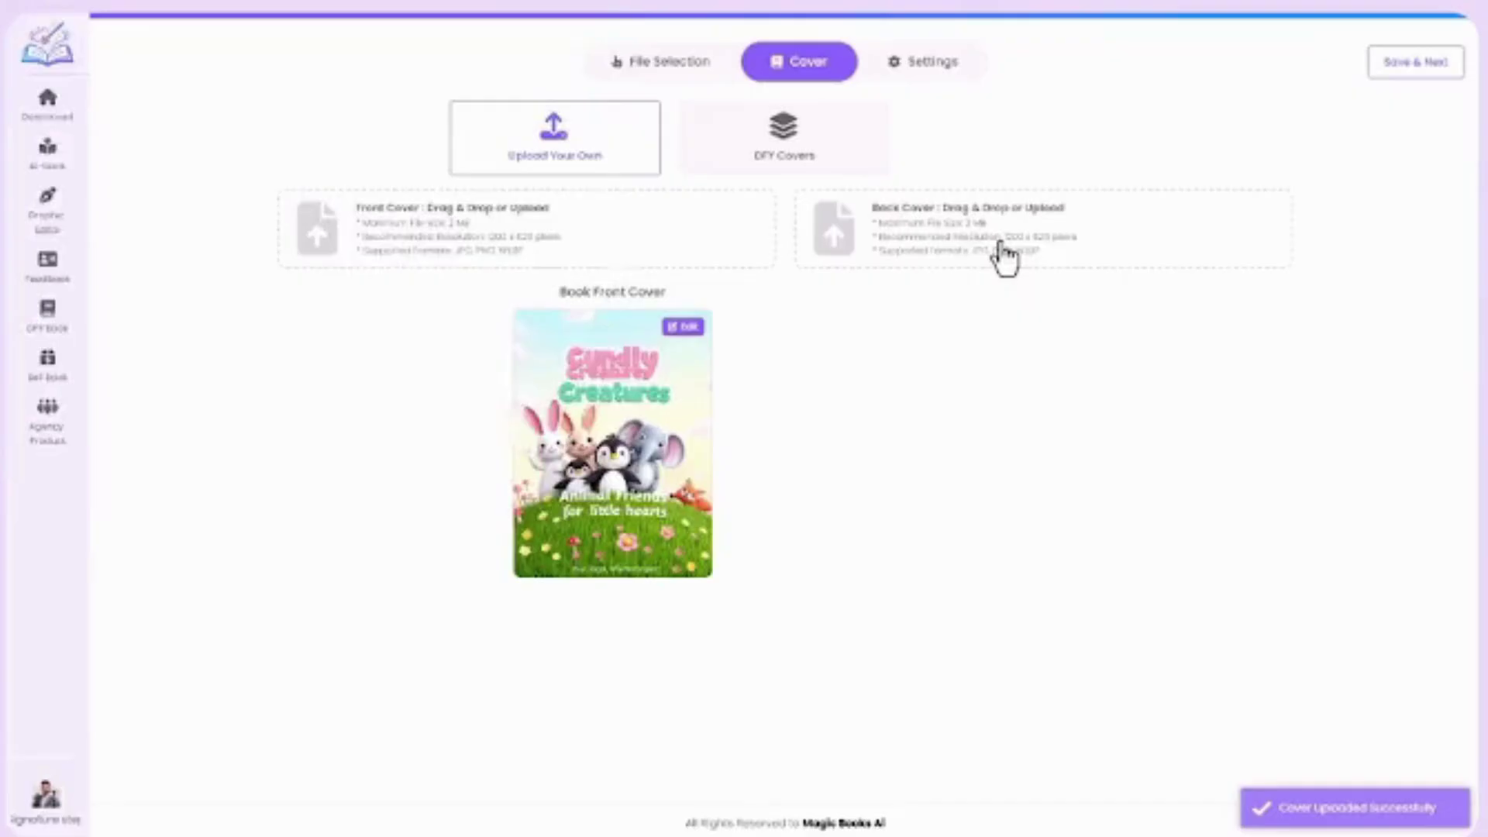
pyautogui.click(1004, 256)
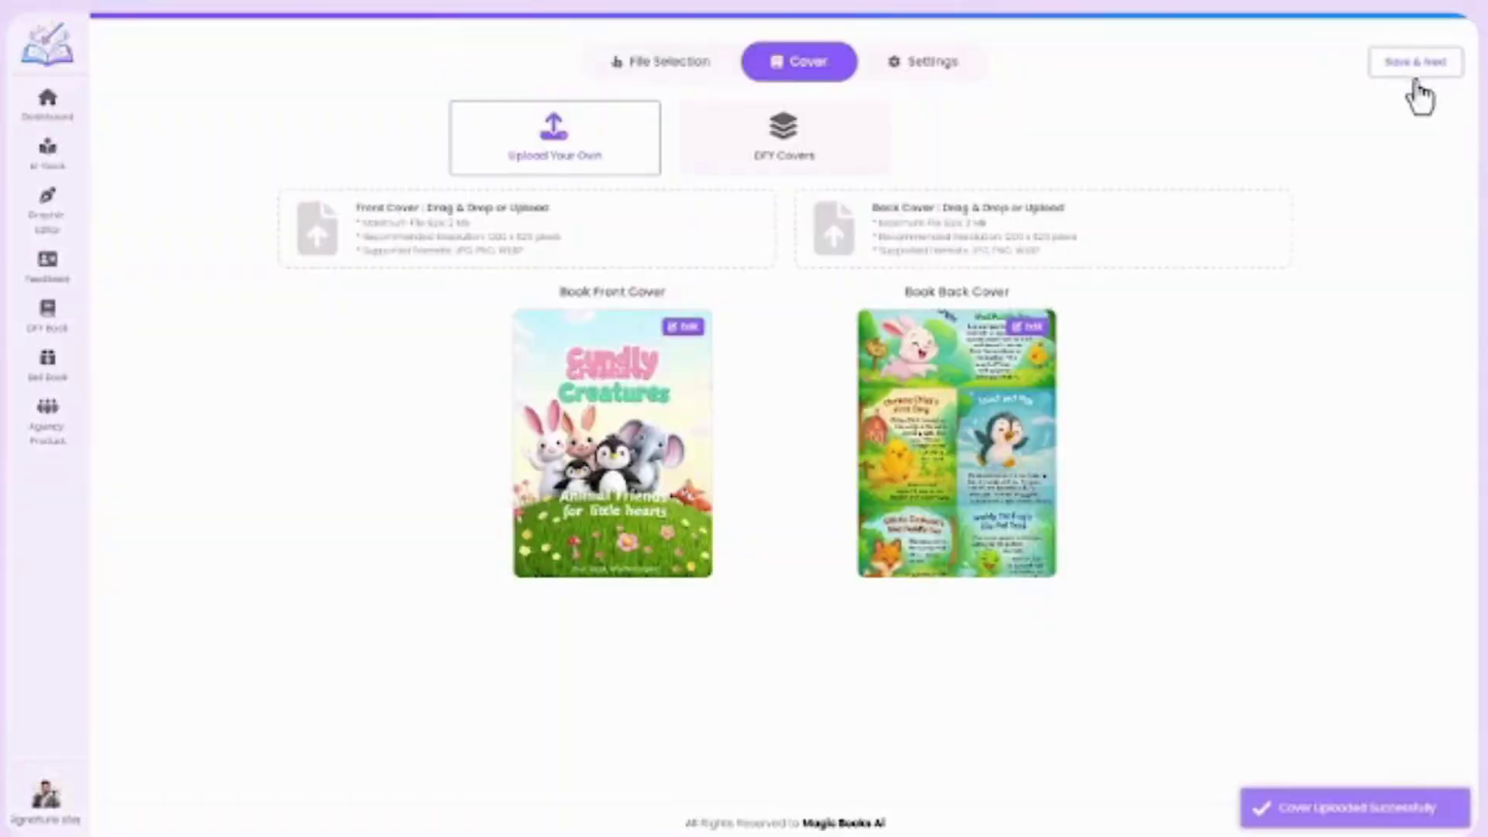
pyautogui.click(1415, 63)
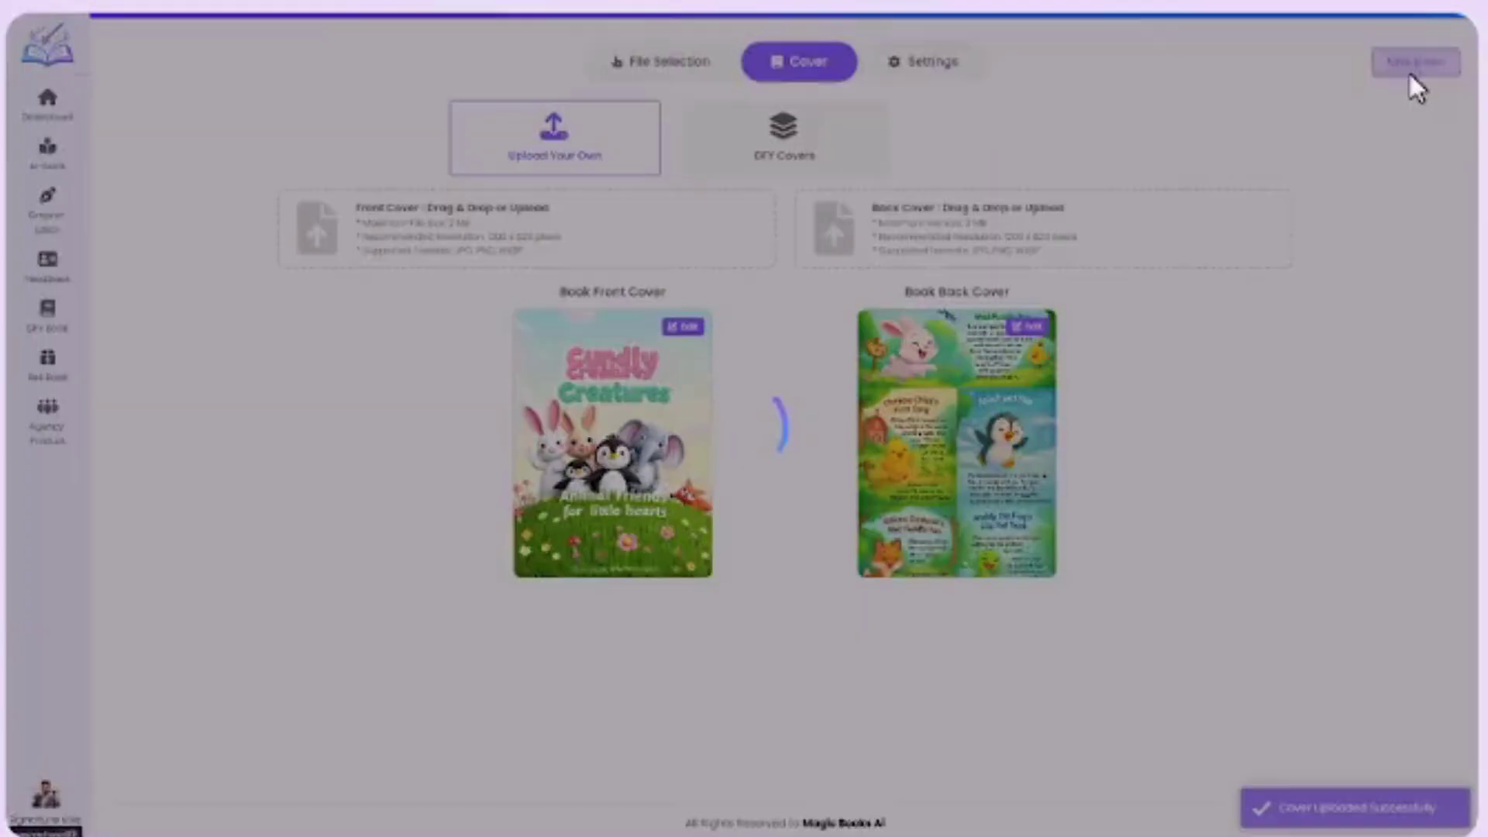
# Step: Add a meta banner image, meta title 'Animal Book' and an educational-book description
pyautogui.click(449, 244)
pyautogui.doubleClick(258, 160)
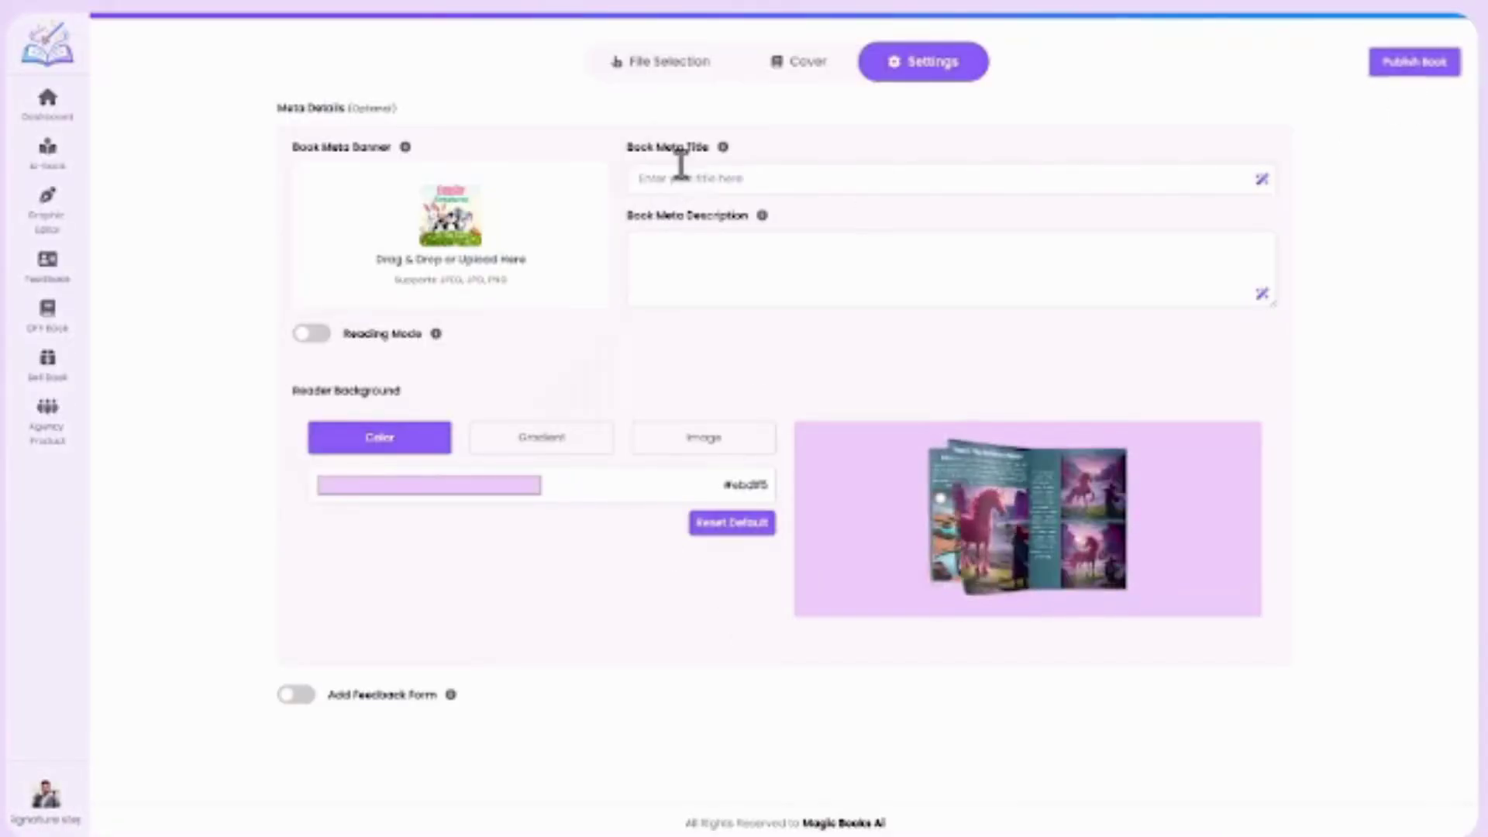
pyautogui.click(688, 176)
pyautogui.write('Animal Book')
pyautogui.click(730, 264)
pyautogui.write('A fun and educational book filled with fascinating facts, colorful illustrations, and amazing stories about animals')
# Step: Enable reading mode, a landscape image background and the feedback form, then publish the book
pyautogui.click(311, 333)
pyautogui.scroll(-2, 465, 542)
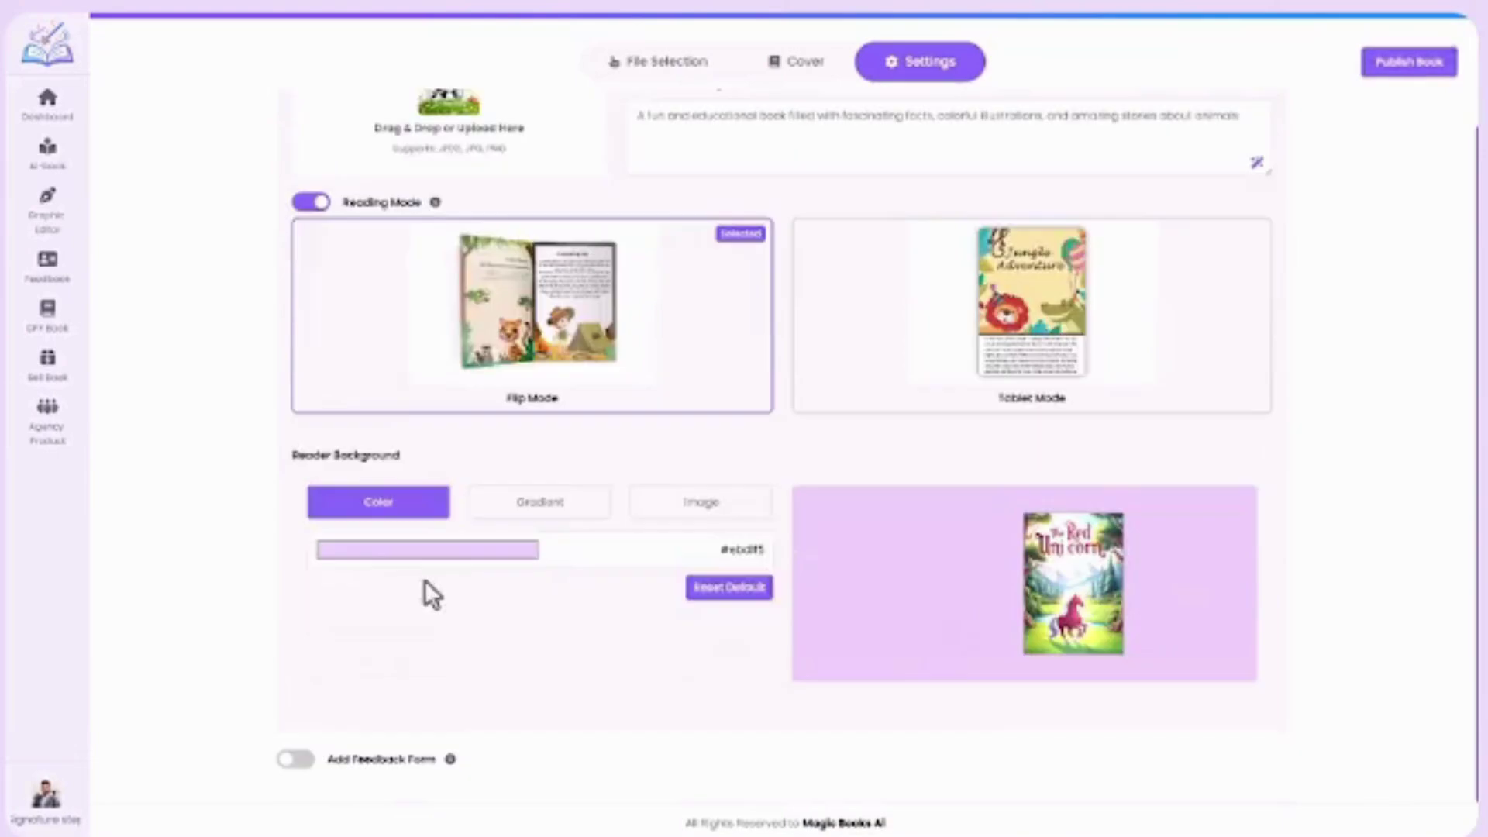
pyautogui.click(700, 501)
pyautogui.click(485, 569)
pyautogui.doubleClick(183, 133)
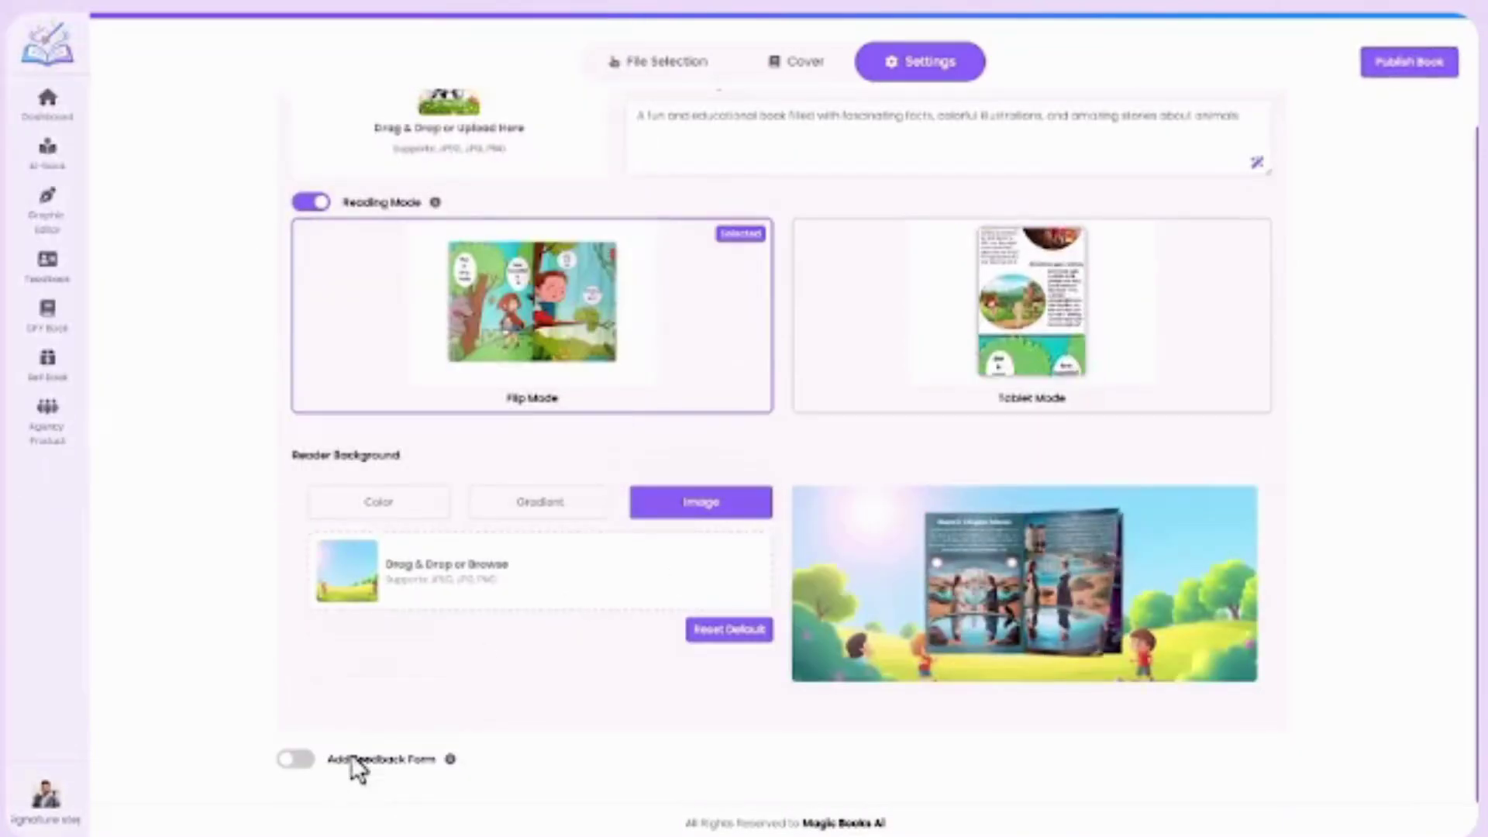
pyautogui.click(295, 758)
pyautogui.scroll(-1, 980, 457)
pyautogui.click(1402, 69)
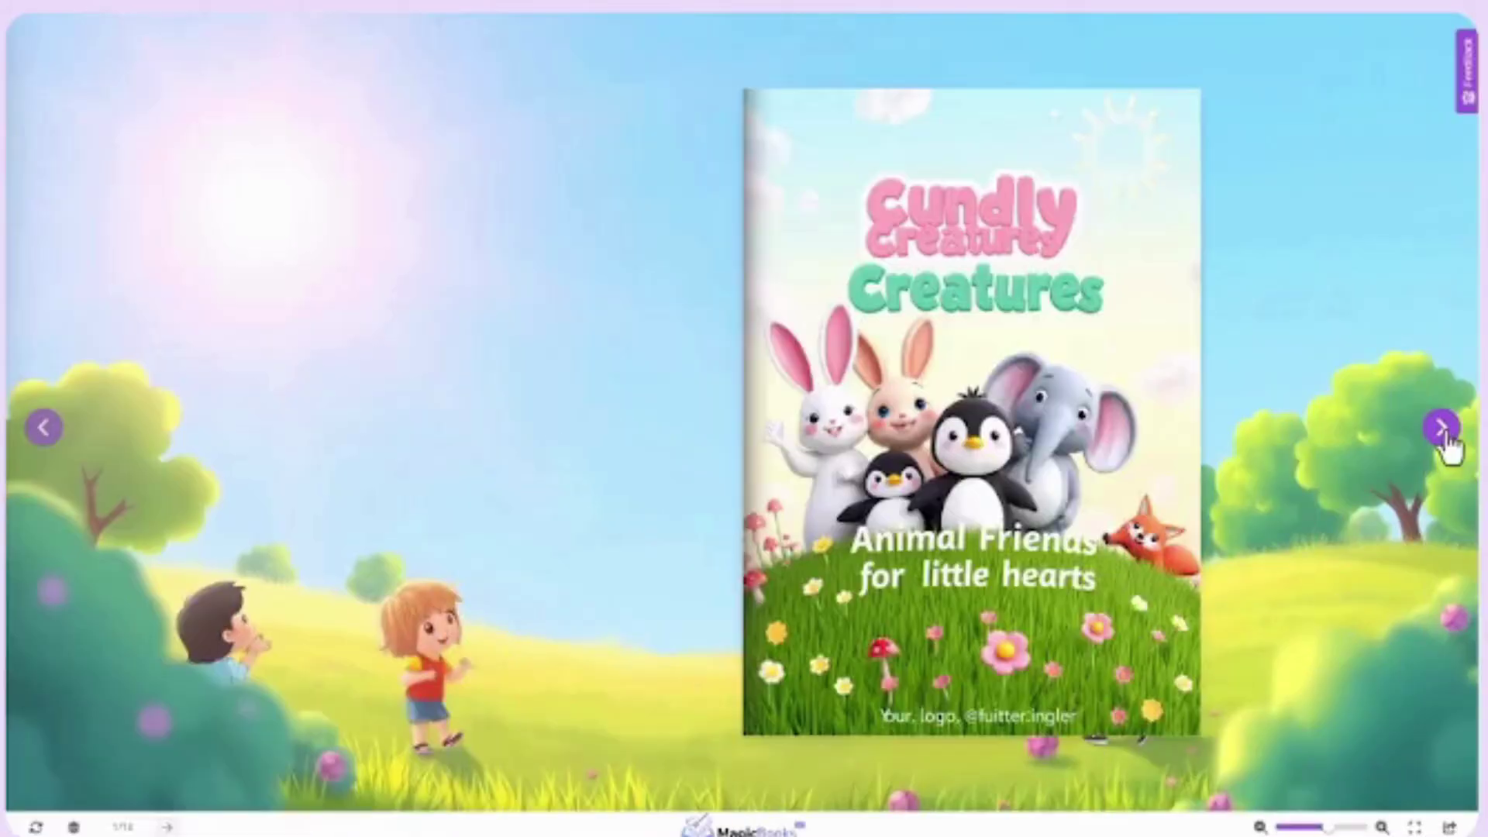
# Step: Flip the Animal Book preview to its final collage page, then open and close the feedback form
pyautogui.click(1440, 428)
pyautogui.click(1440, 427)
pyautogui.click(1440, 427)
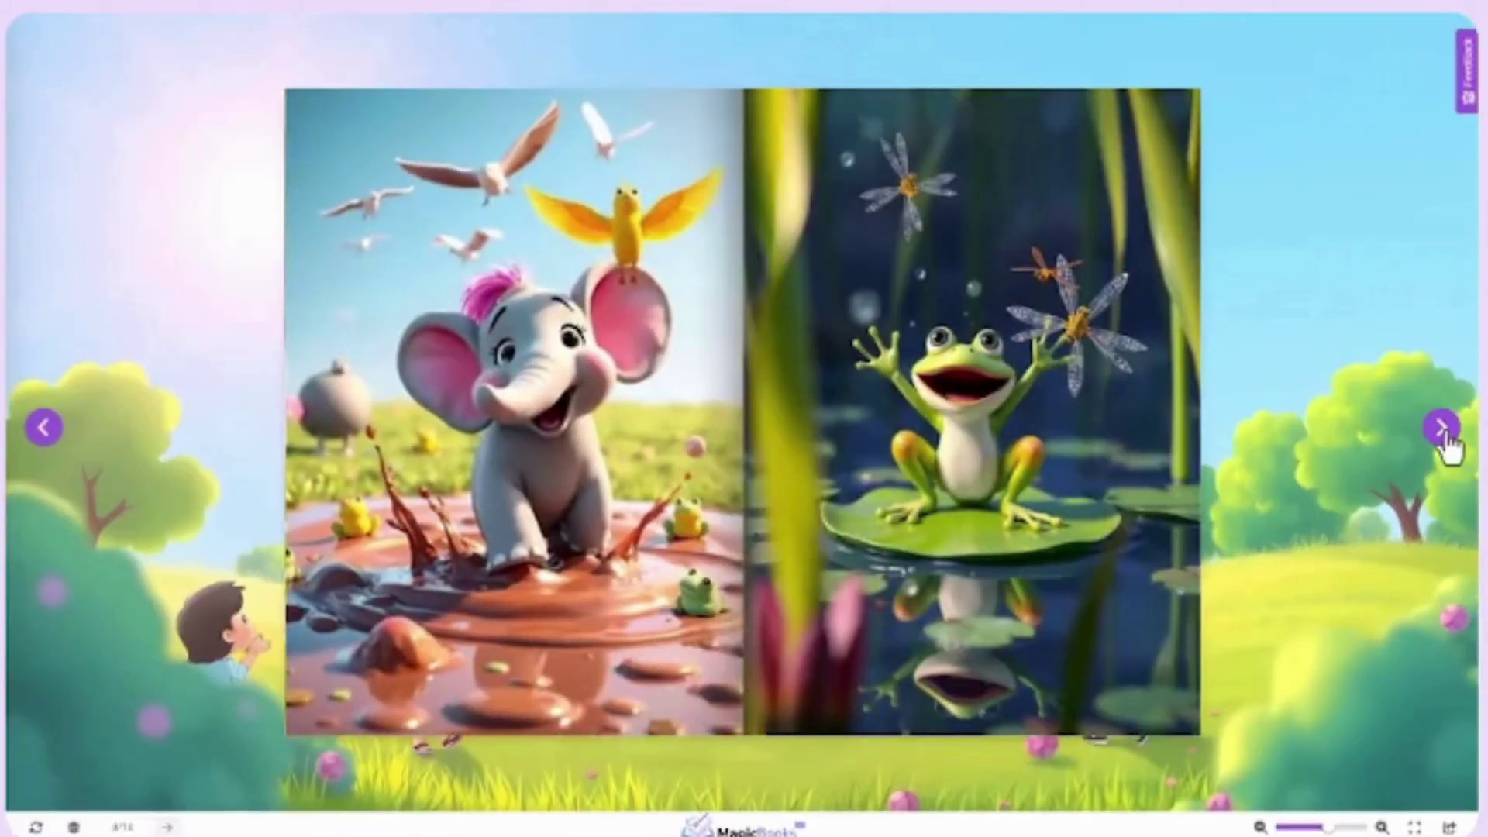
pyautogui.click(1441, 428)
pyautogui.click(1441, 427)
pyautogui.click(1441, 428)
pyautogui.click(1440, 428)
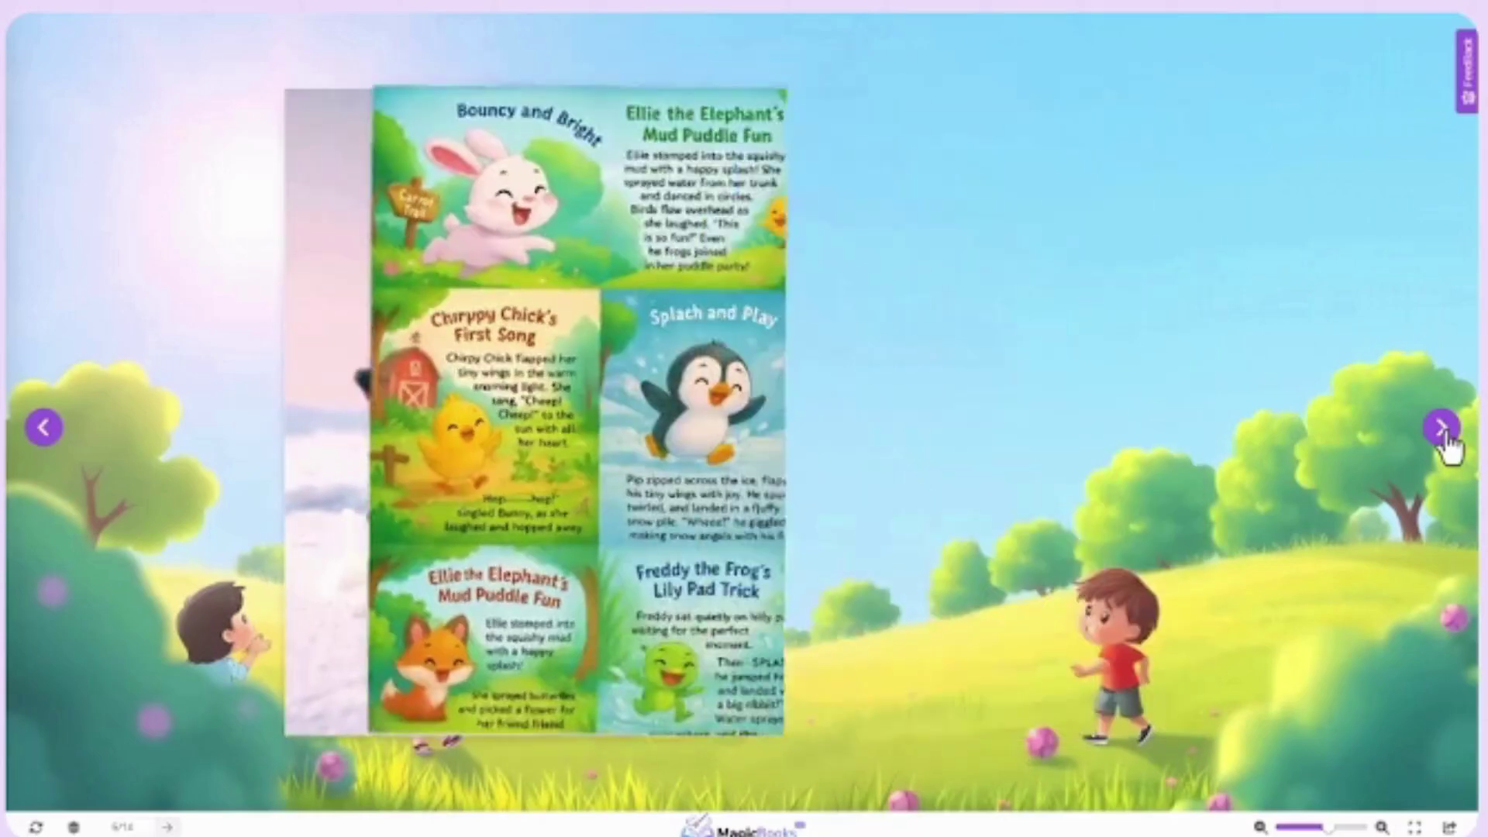
pyautogui.click(1468, 74)
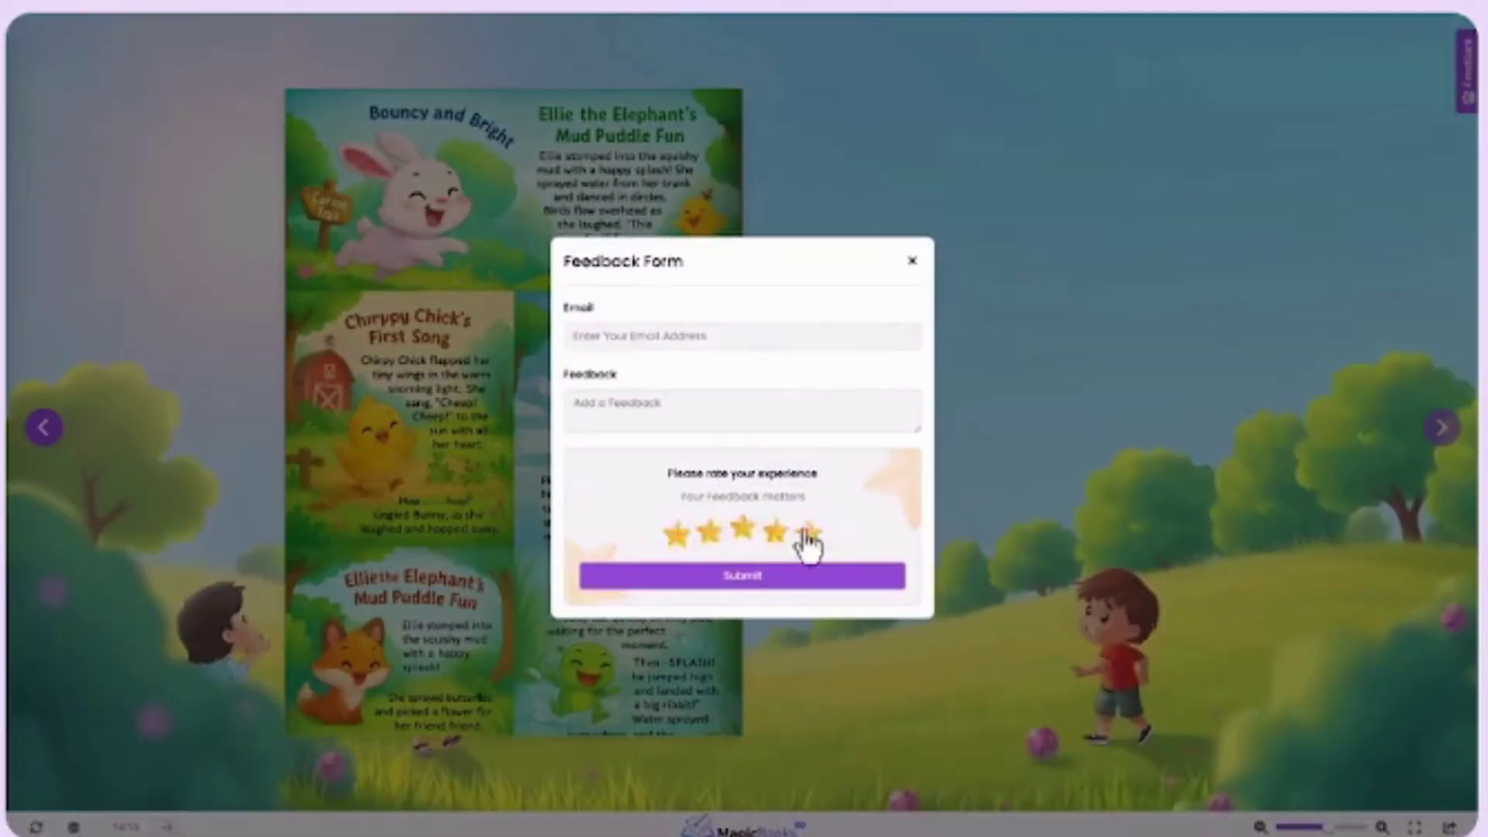
pyautogui.click(909, 263)
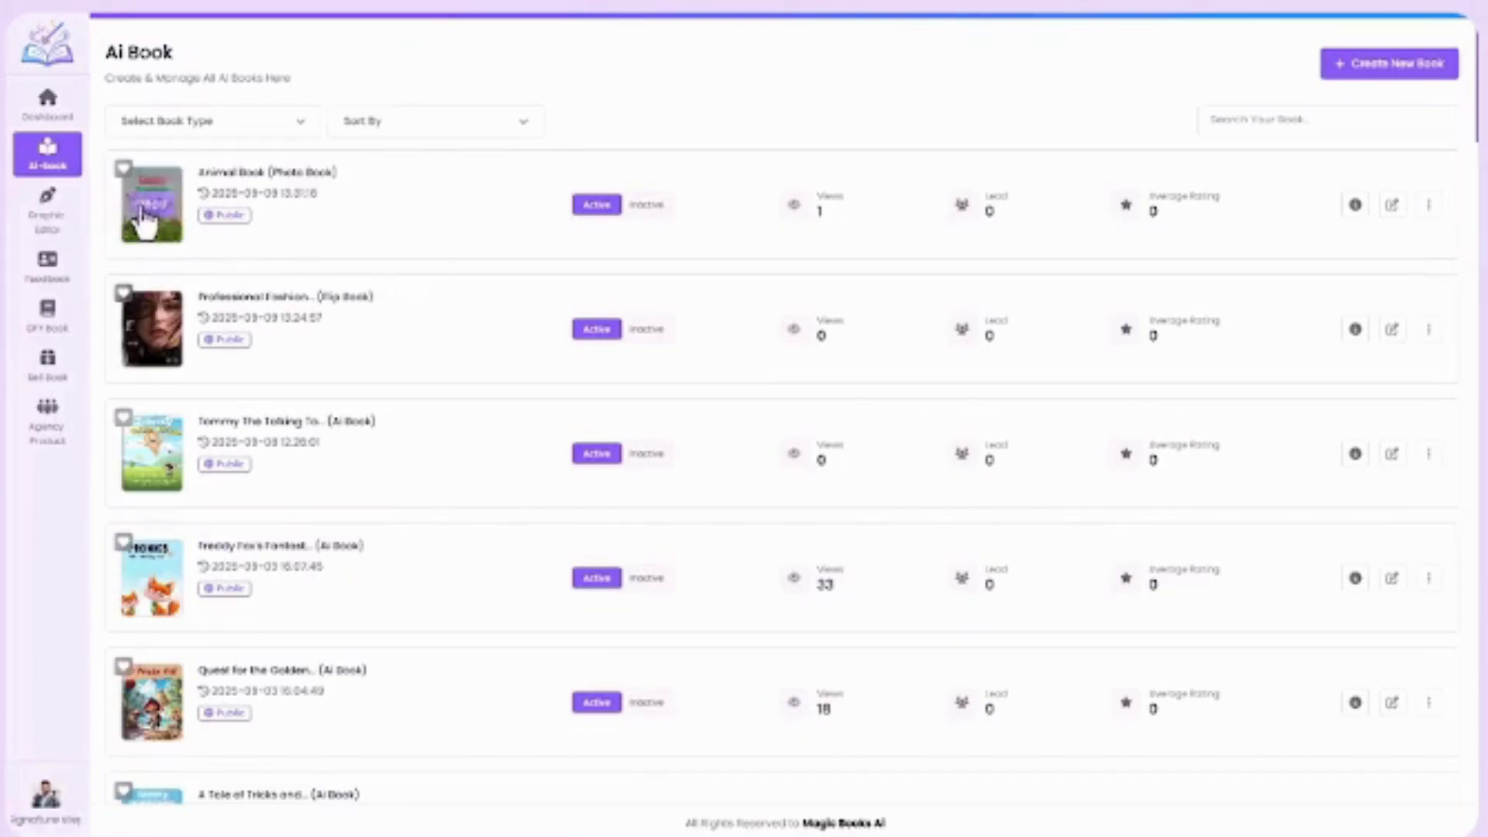
pyautogui.scroll(-7, 961, 263)
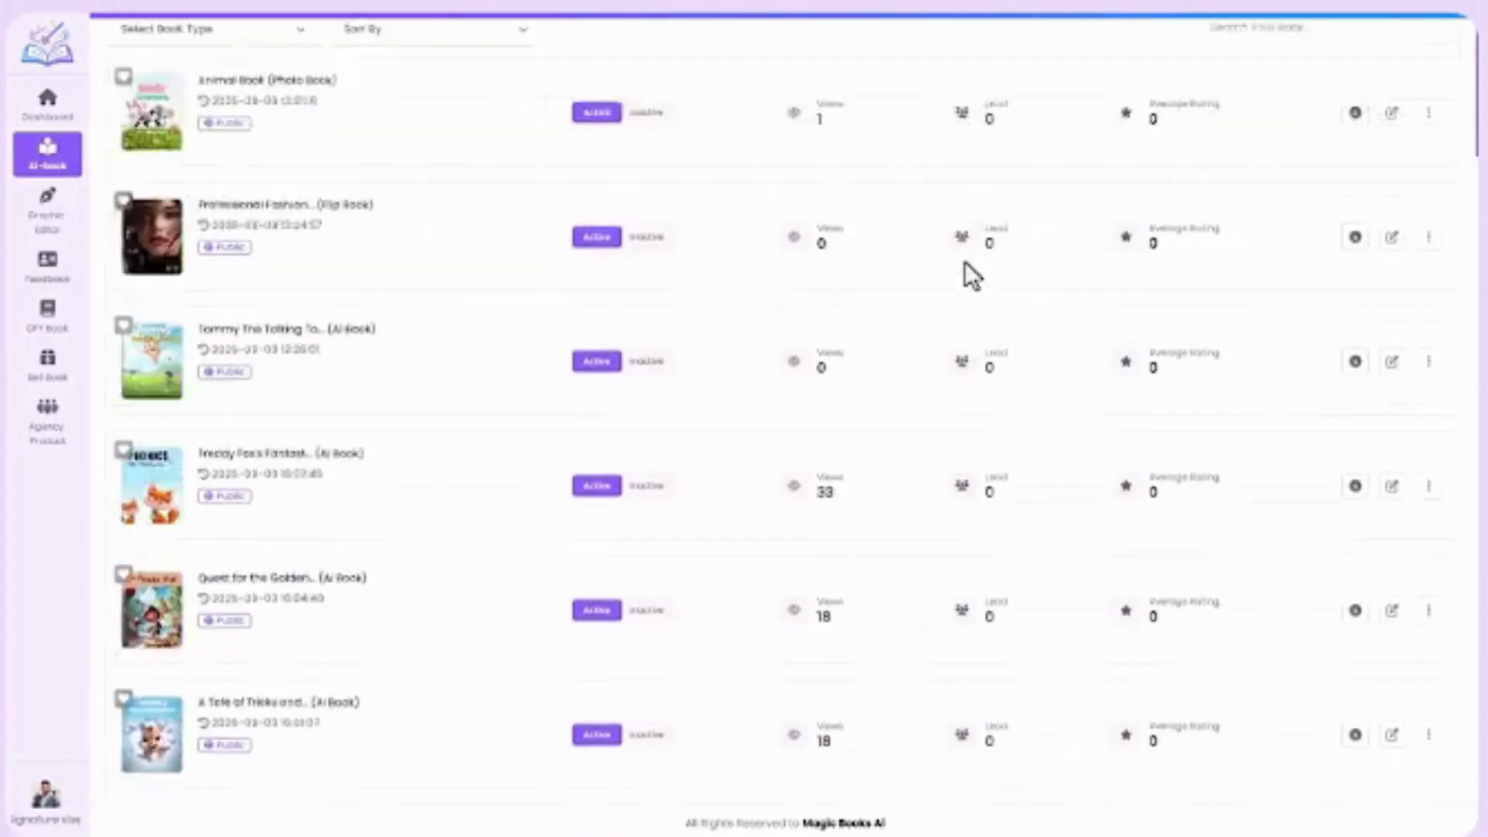
pyautogui.scroll(6, 968, 279)
pyautogui.scroll(2, 977, 290)
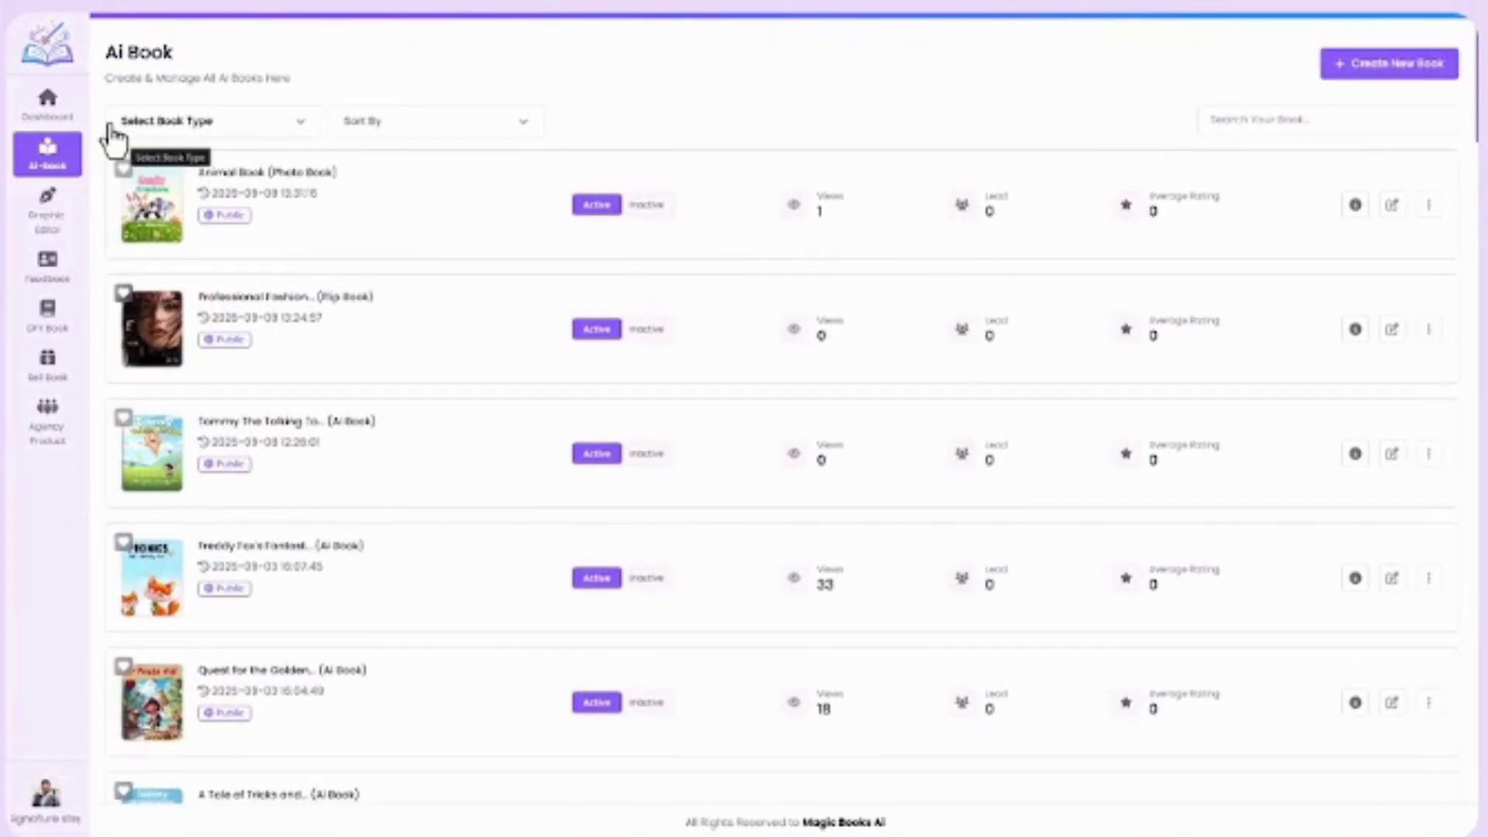
# Step: Visit Graphic Editor, Feedback, DFY Book (scrolling its grid), Sell Book, then Agency Product
pyautogui.click(67, 233)
pyautogui.click(49, 280)
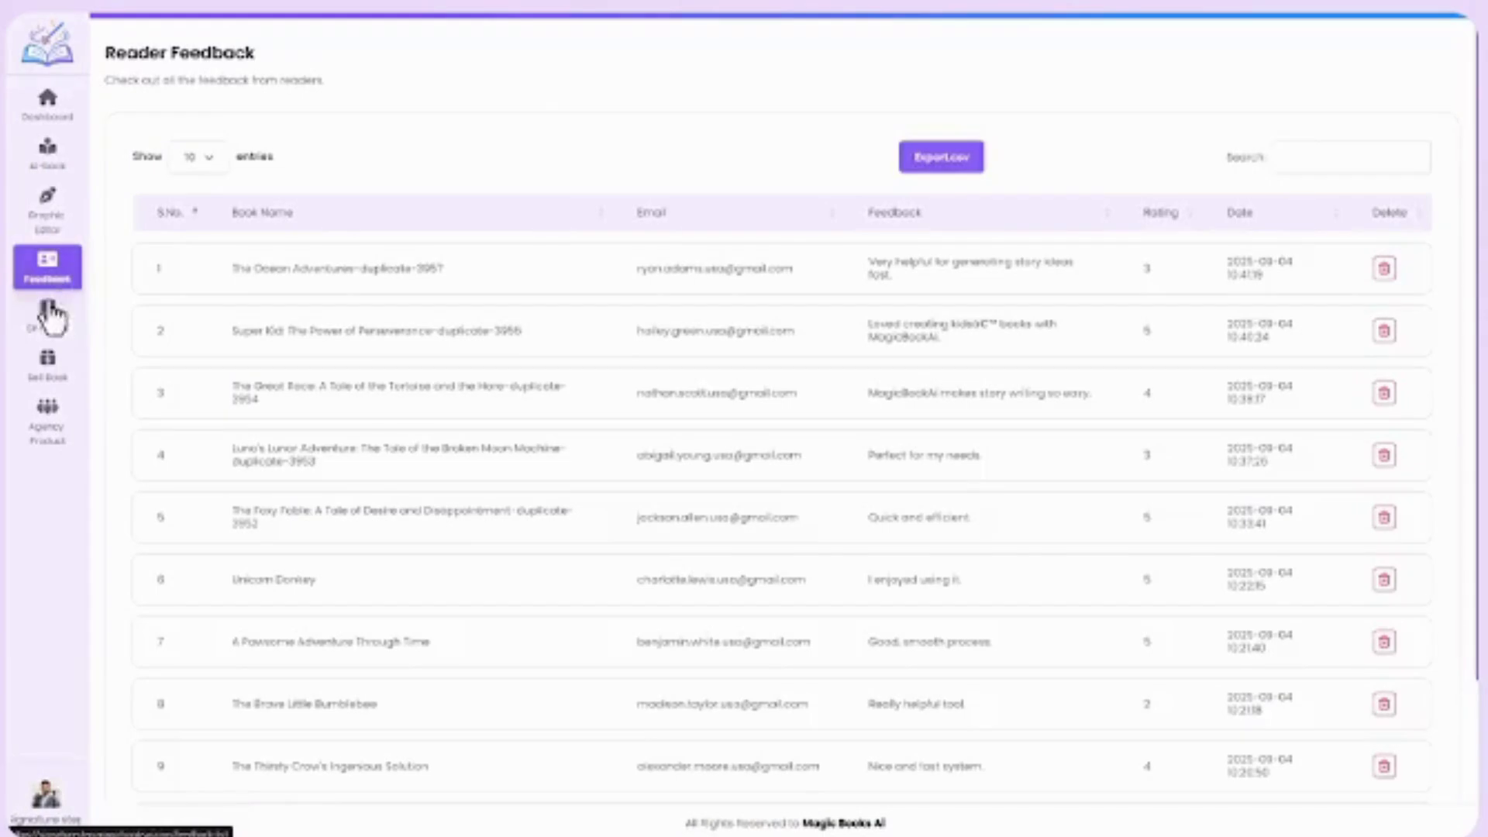
pyautogui.click(50, 316)
pyautogui.scroll(-6, 96, 379)
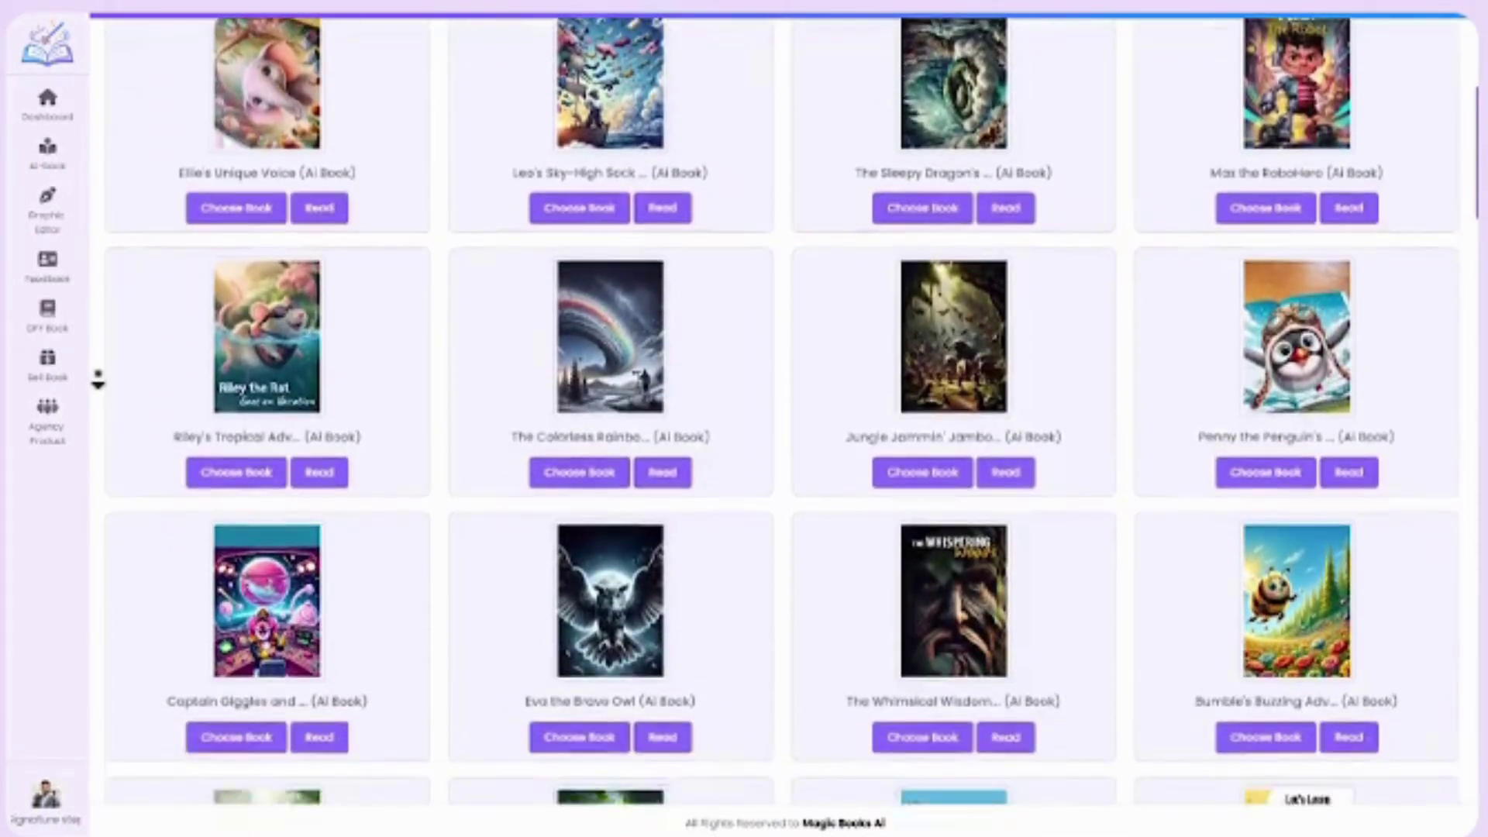
pyautogui.scroll(-8, 98, 380)
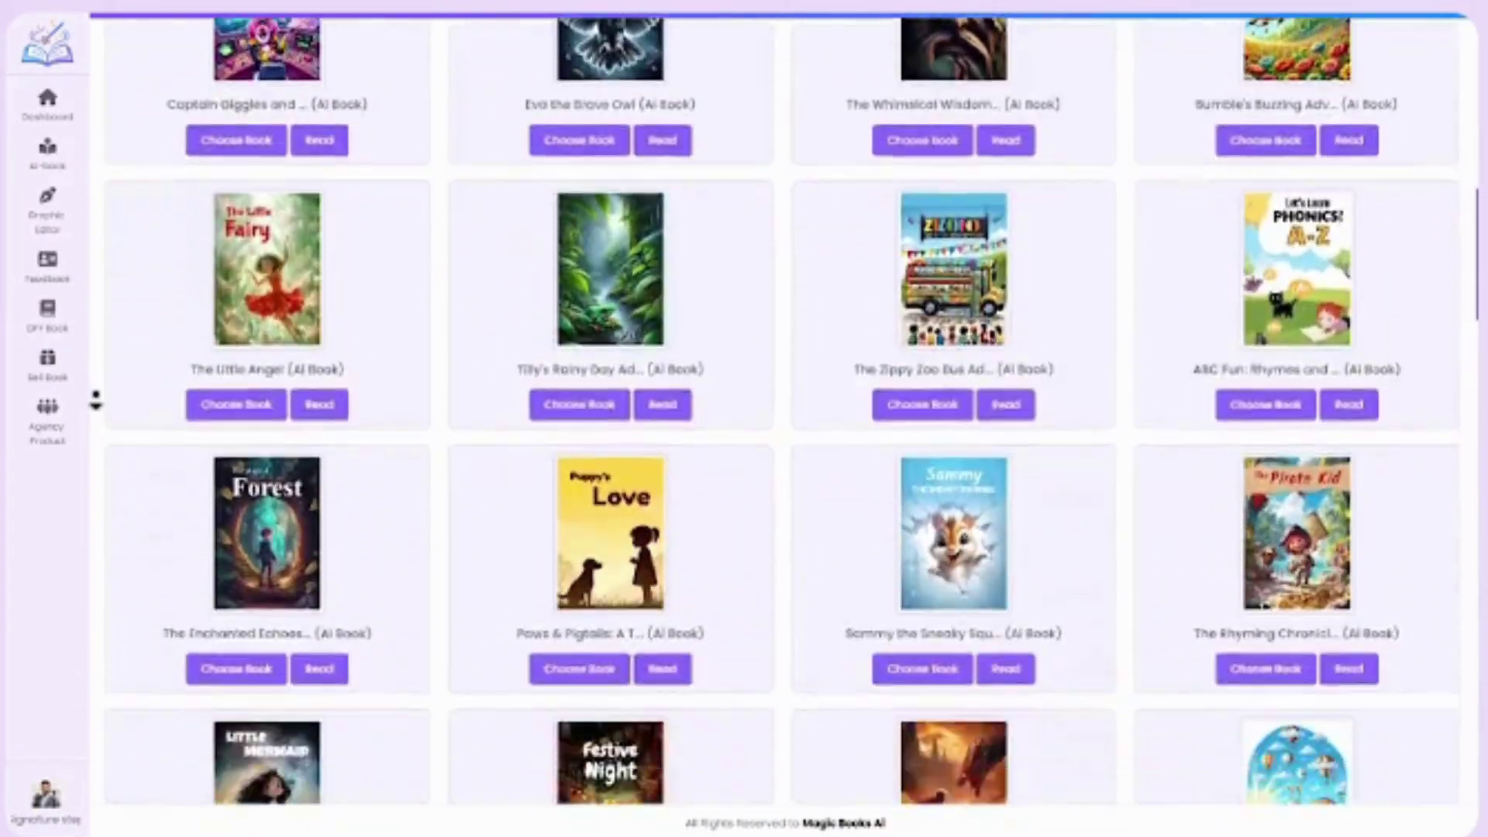
pyautogui.scroll(-15, 96, 400)
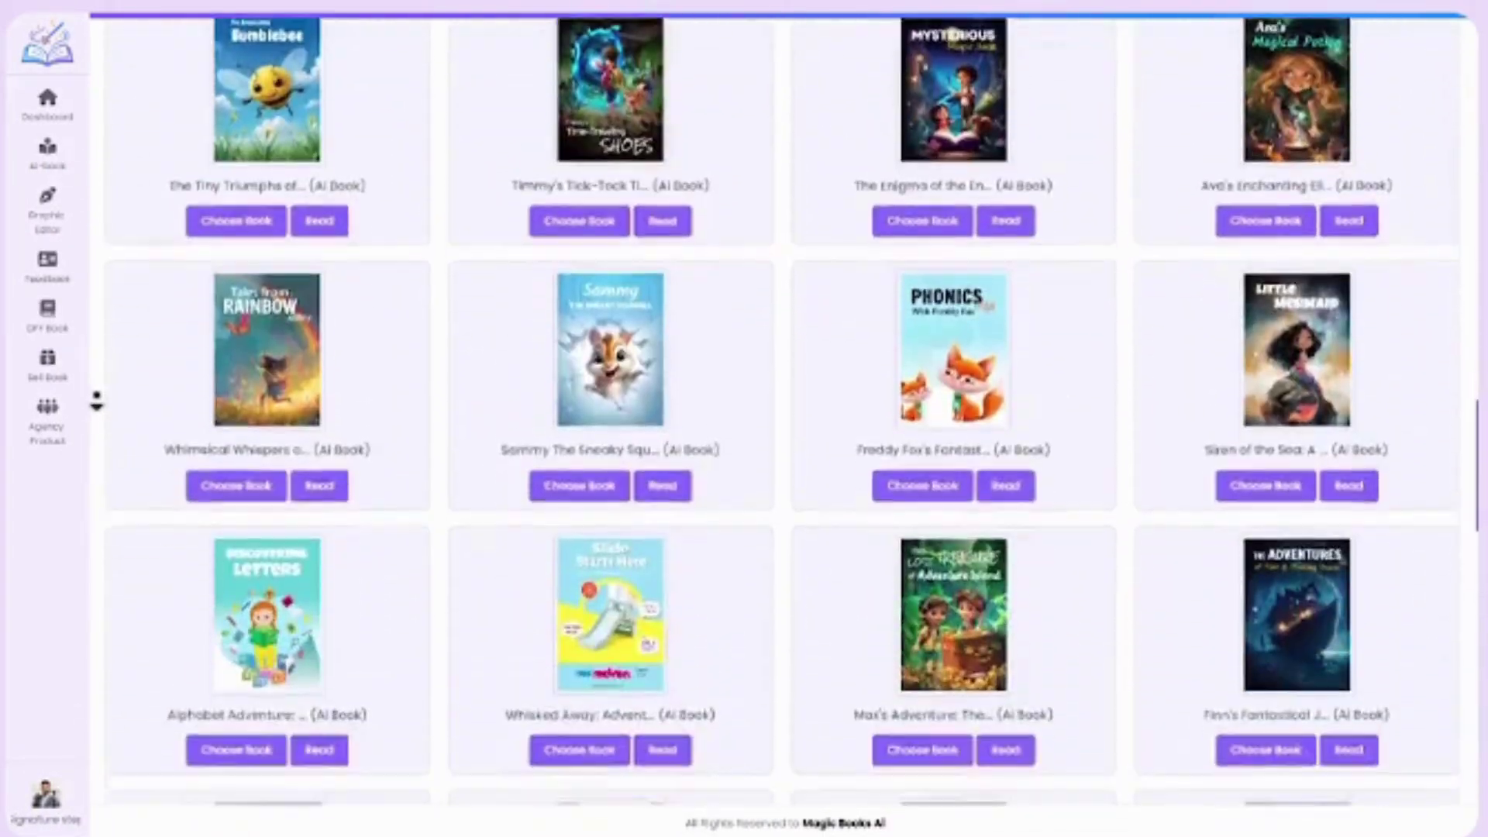
pyautogui.scroll(-10, 96, 401)
pyautogui.click(54, 371)
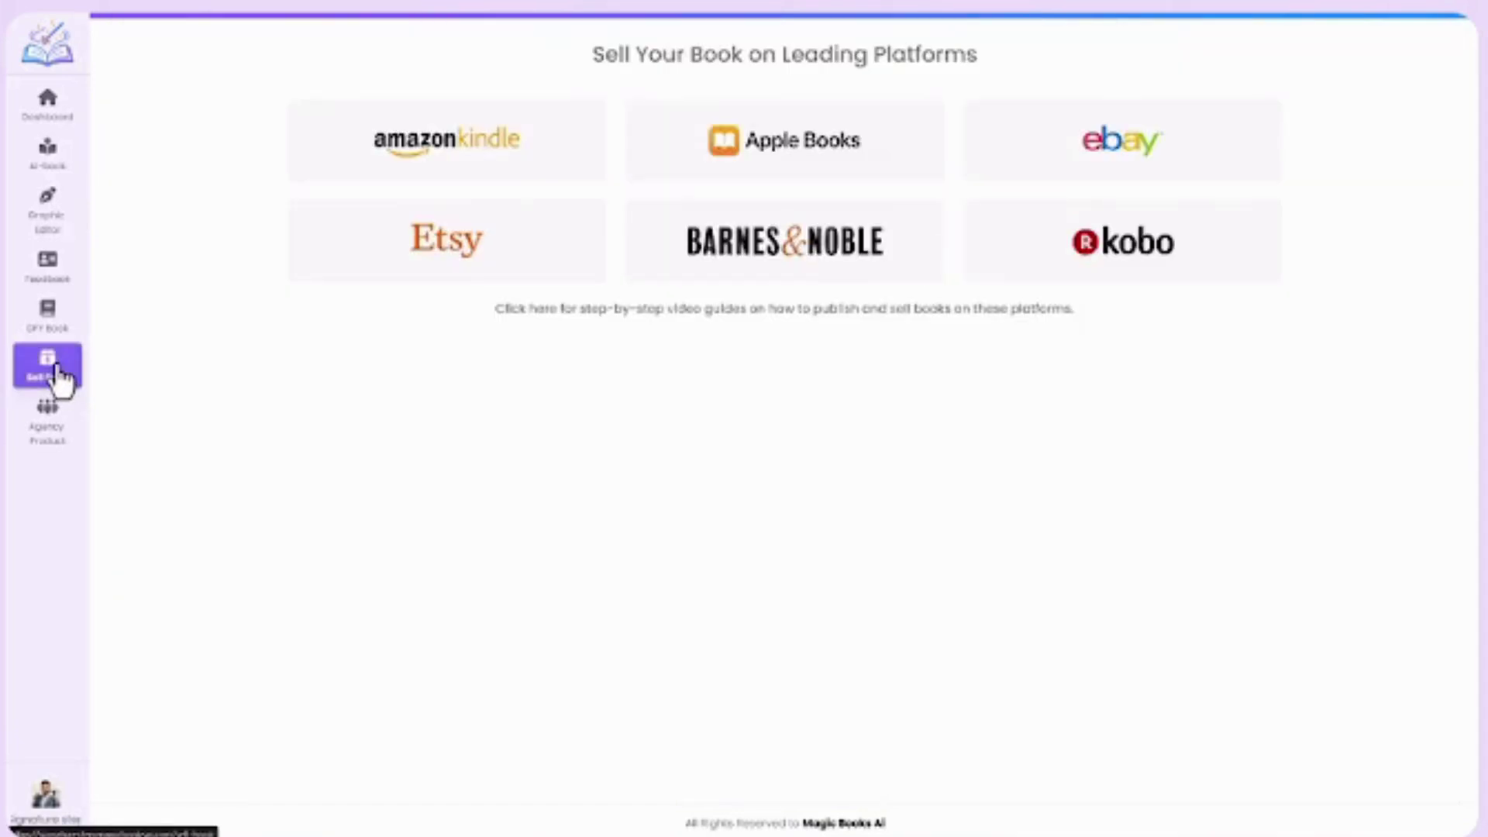
pyautogui.click(40, 447)
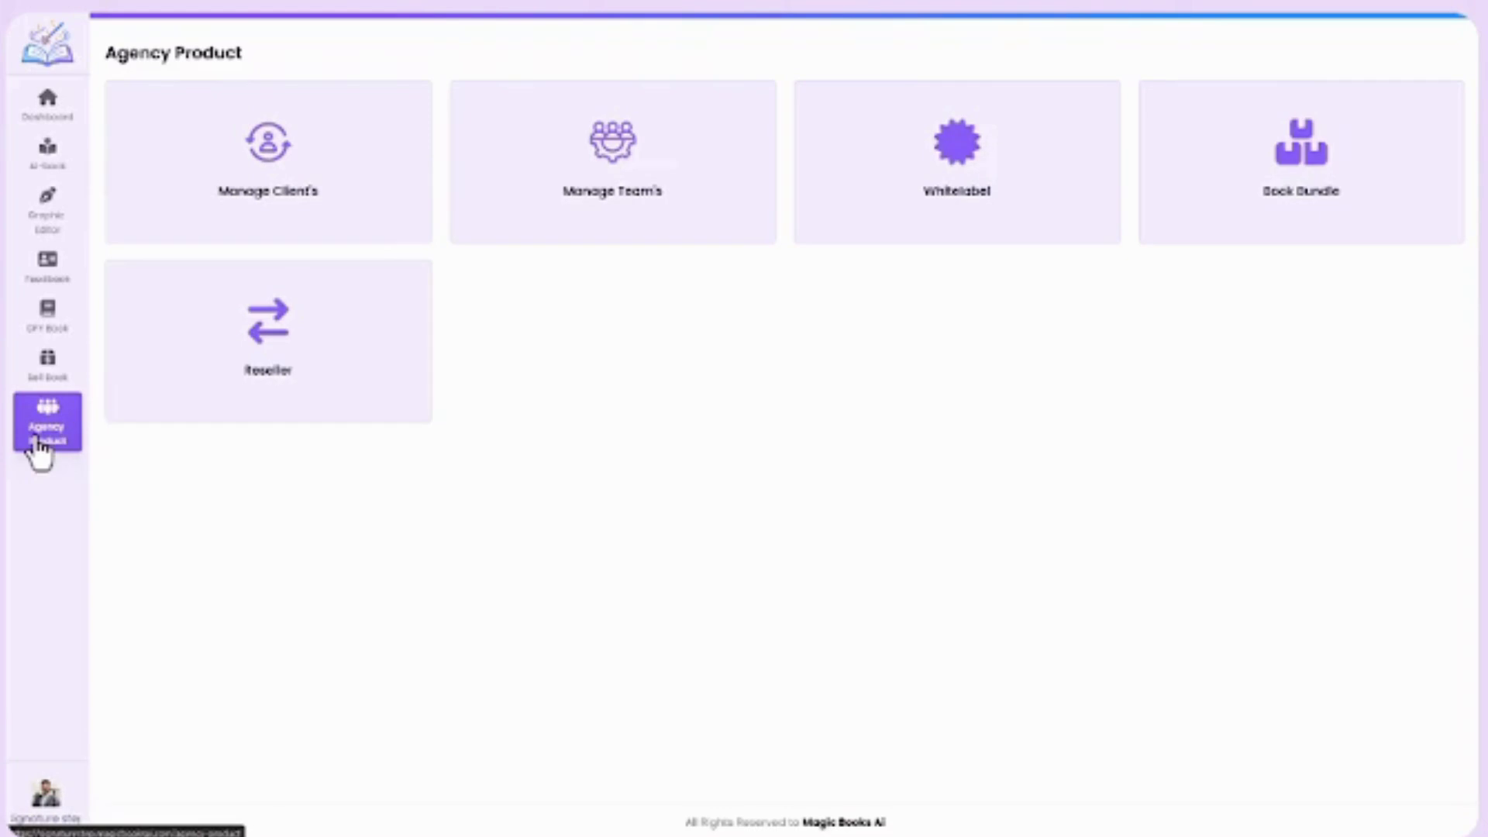
# Step: Return to the Dashboard to see the updated book and feedback counts
pyautogui.click(44, 123)
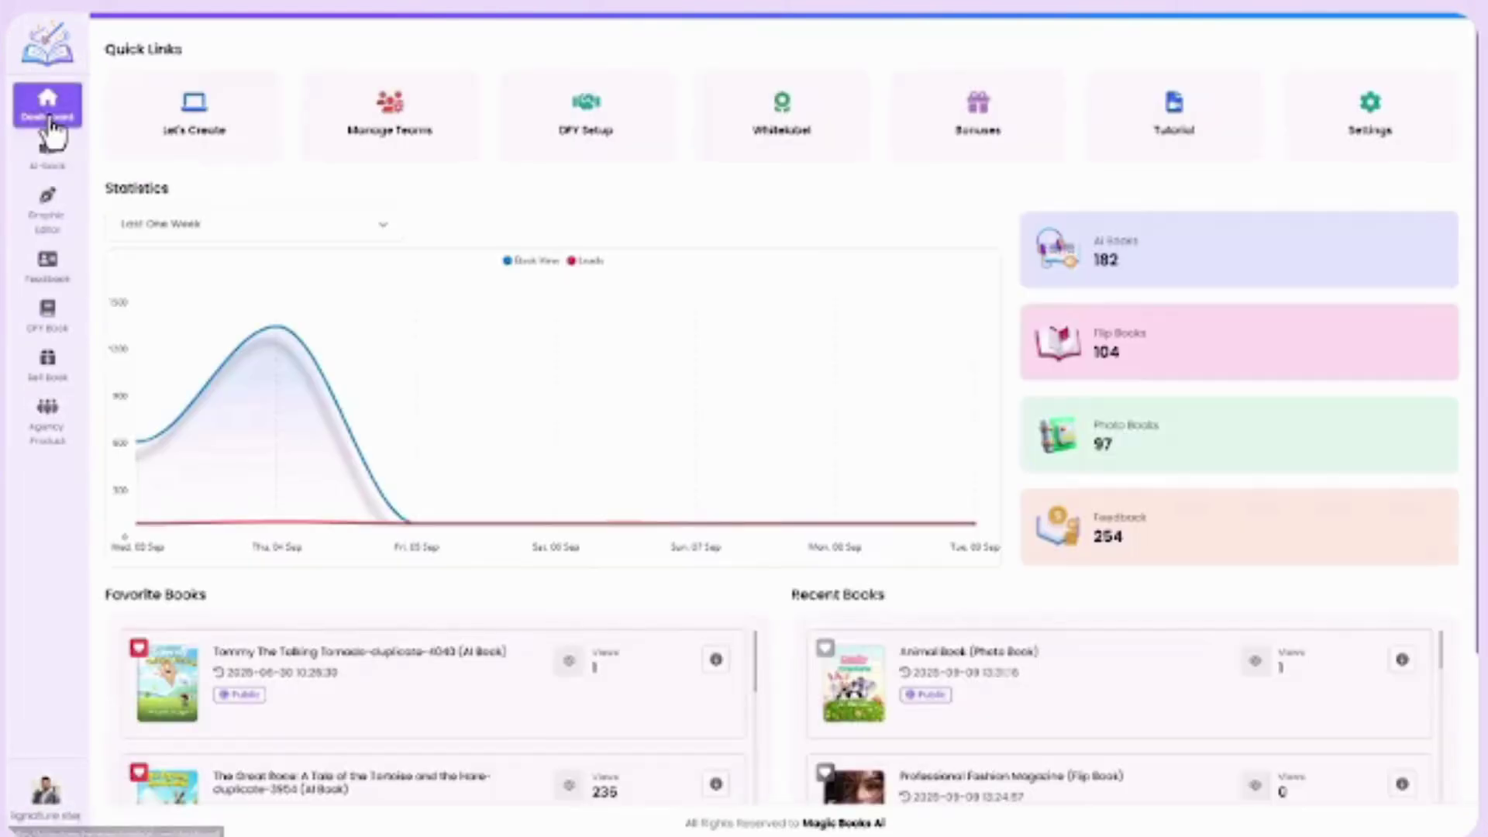